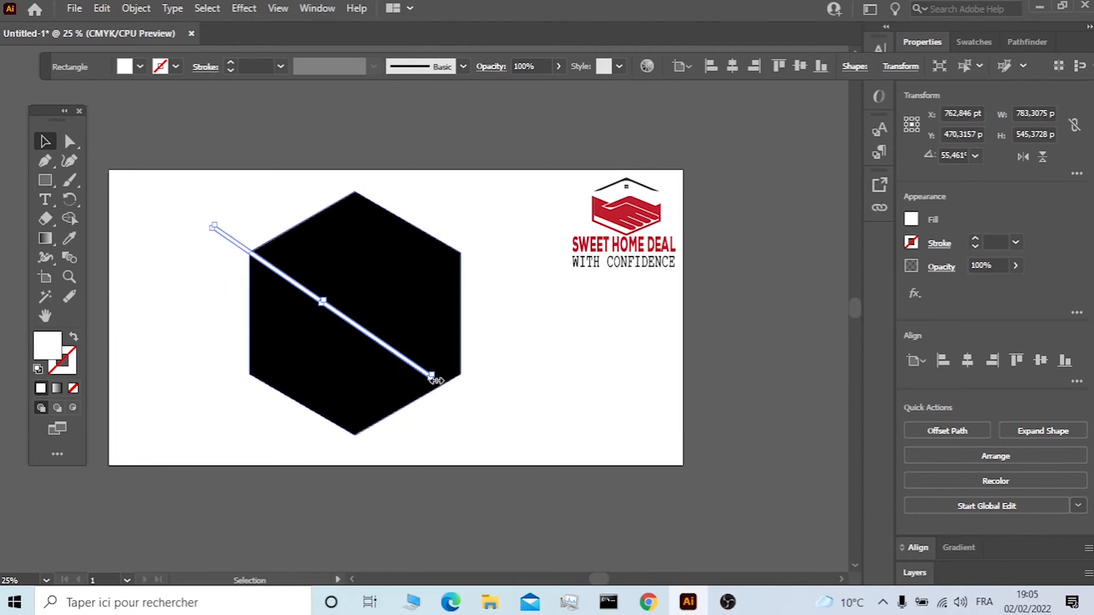
Rotate the thin white bar to about 63° across the black hexagon and nudge it down to meet the upper-left corner
left_click_drag(416, 358, 496, 373)
key("Down")
key("Down")
key("Down")
key("Down")
key("Down")
key("Down")
key("Down")
key("Down")
key("Down")
key("Down")
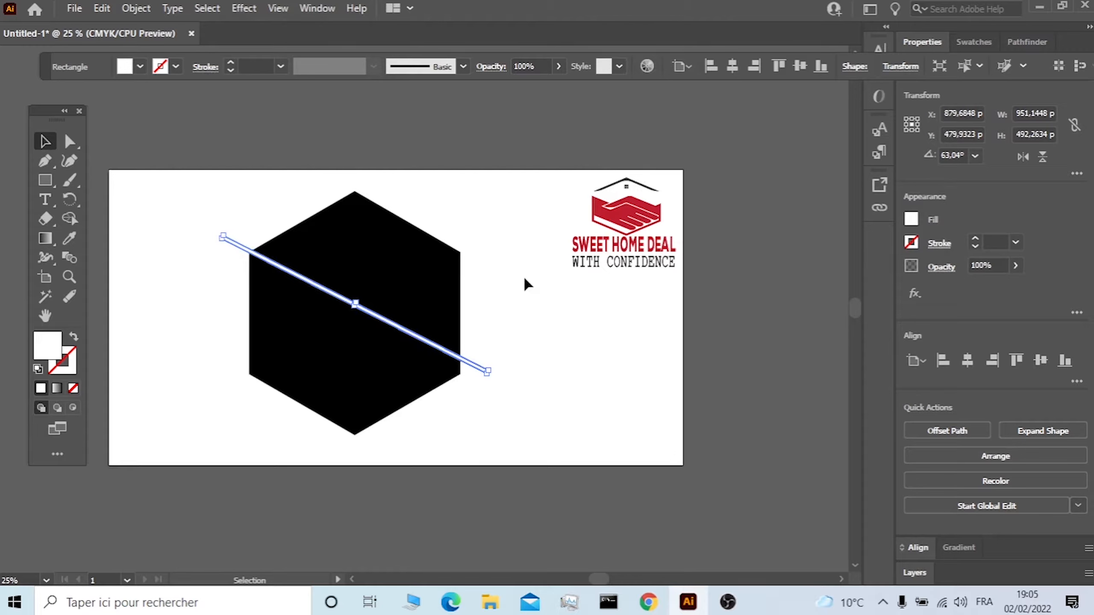
key("Down")
left_click(504, 334)
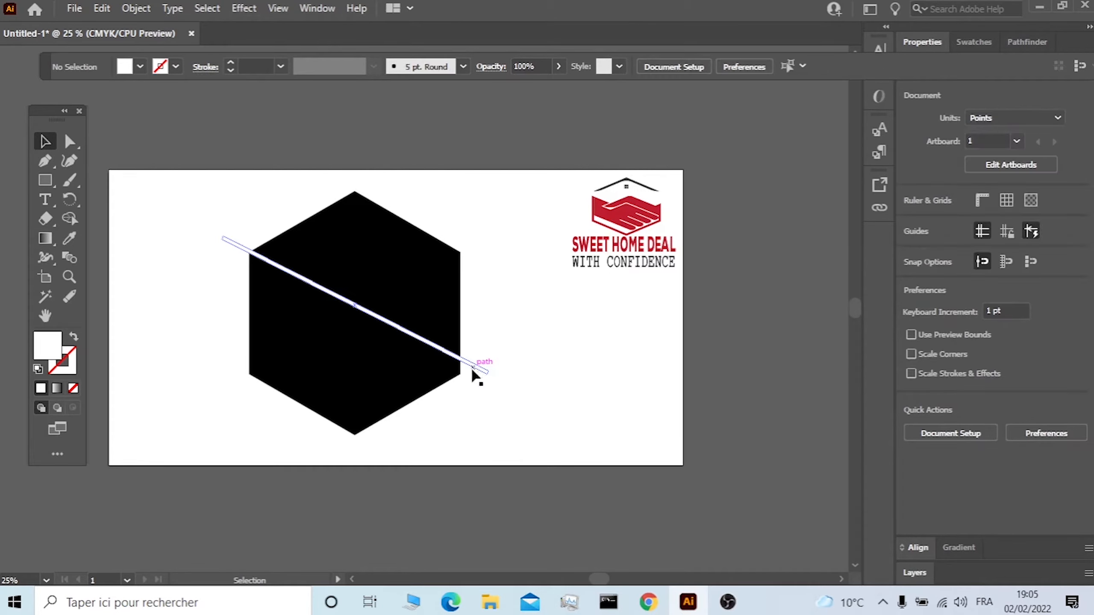
Duplicate the diagonal bar four times at even spacing below it, and place one more copy above it across the hexagon's upper part
left_click(474, 366)
left_click_drag(474, 366, 458, 391)
key("ctrl+d")
key("ctrl+d")
key("ctrl+d")
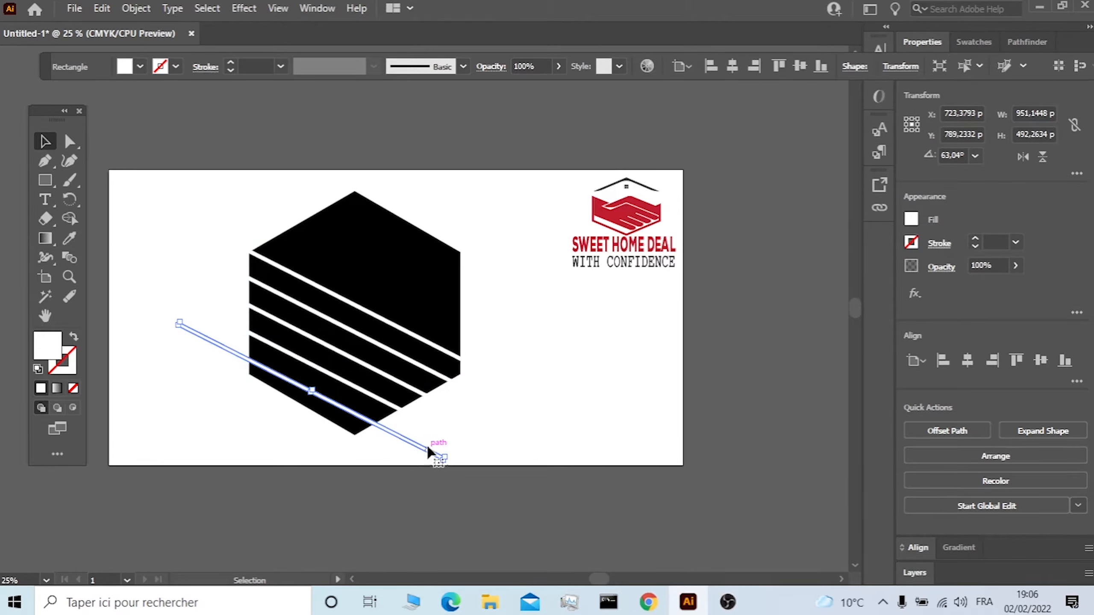
left_click_drag(429, 452, 491, 328)
left_click(495, 304)
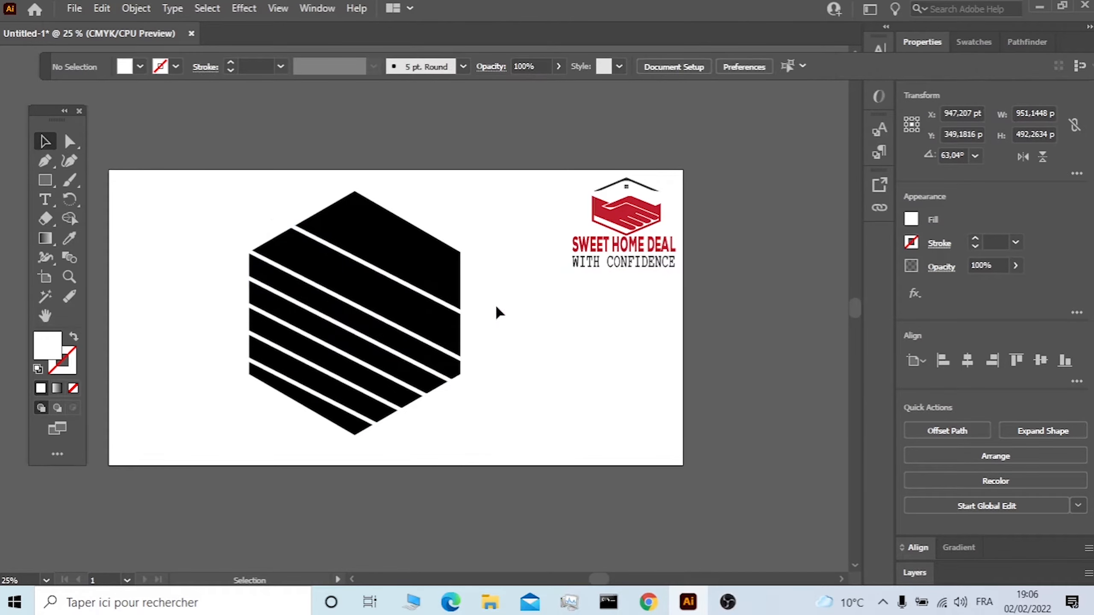
Add another white bar across the hexagon in the opposite diagonal direction, rotated to about 116.5°
left_click_drag(480, 327, 409, 307)
left_click_drag(253, 424, 239, 404)
left_click_drag(481, 263, 464, 254)
left_click_drag(222, 398, 220, 379)
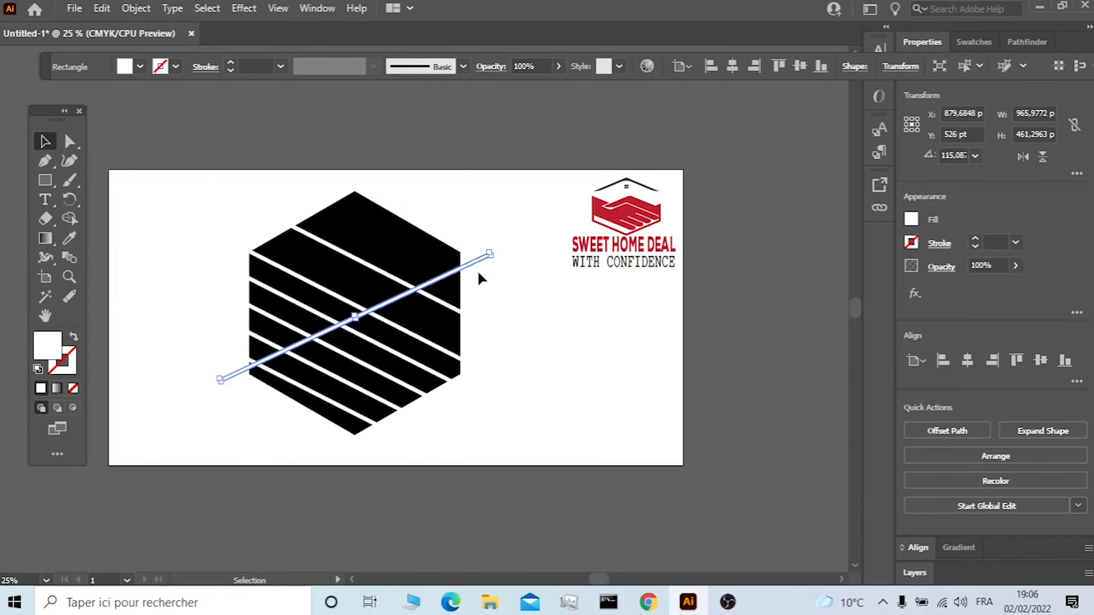
left_click_drag(478, 261, 474, 256)
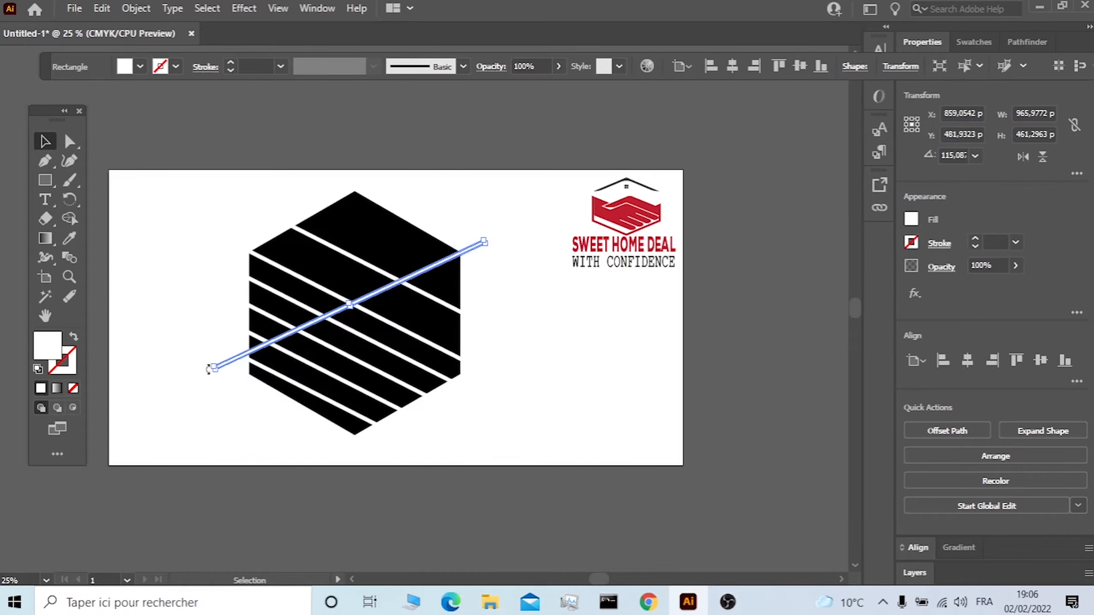
left_click_drag(208, 369, 211, 372)
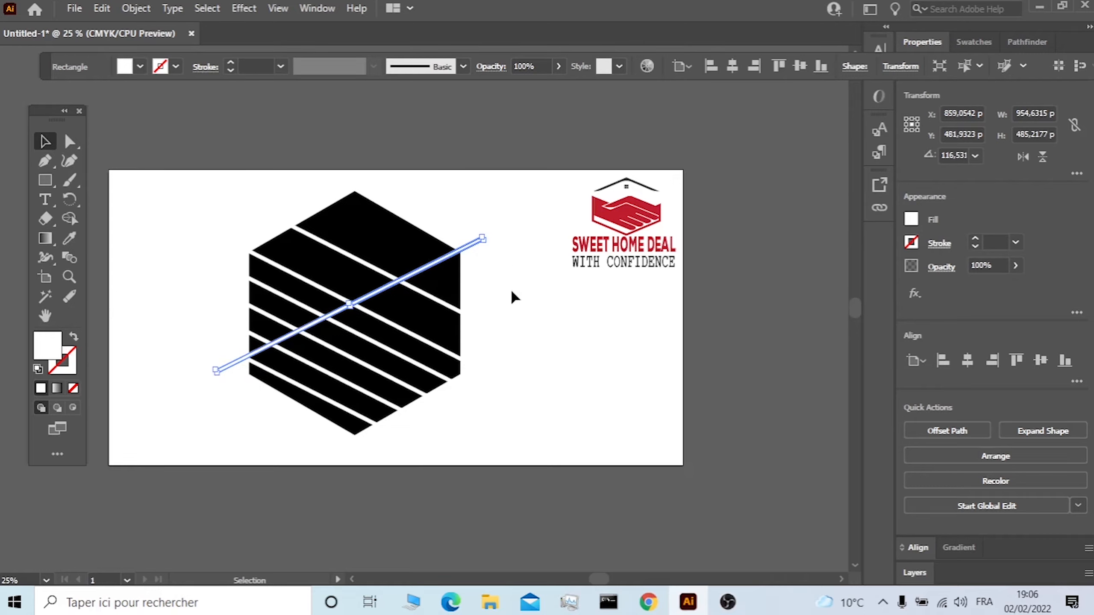
Nudge the crossing bar down about 9 pt at the hexagon's upper-right corner and deselect it
key("Down")
key("Down")
key("Down")
key("Down")
key("Down")
key("Down")
key("Down")
key("Down")
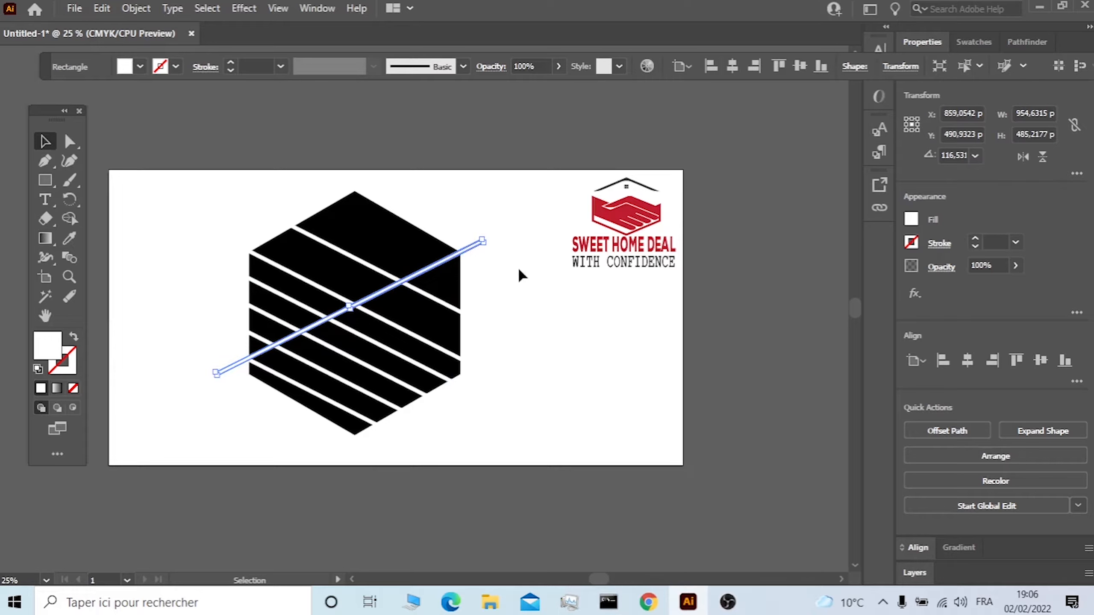
left_click(521, 275)
Duplicate the crossing bar twice, with one parallel copy slightly above it and another further below it
left_click(477, 263)
left_click_drag(473, 247, 473, 301)
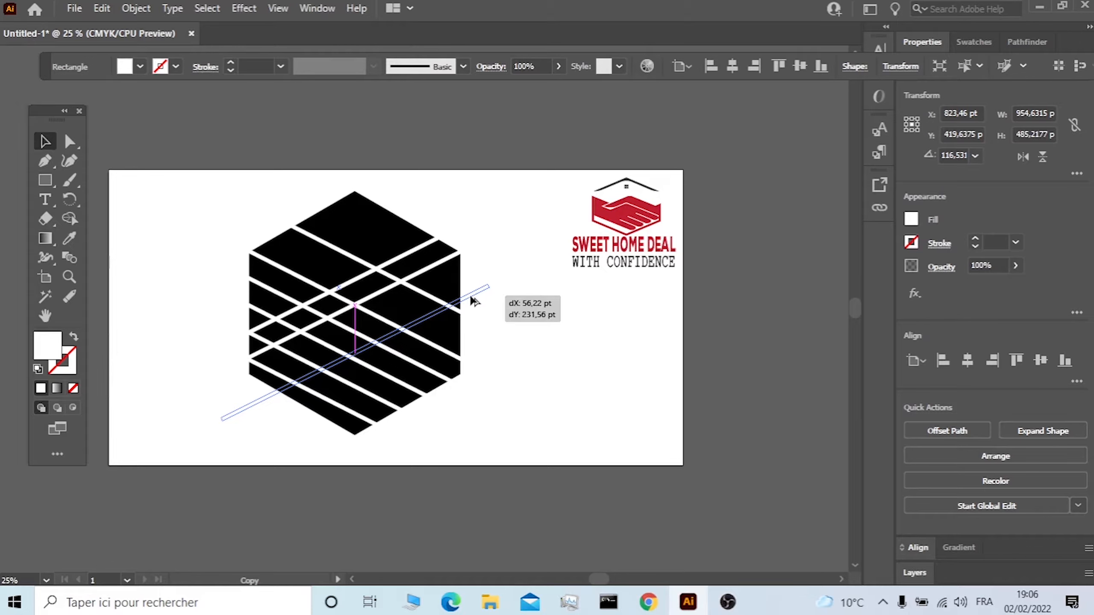
left_click_drag(473, 300, 474, 302)
left_click(503, 354)
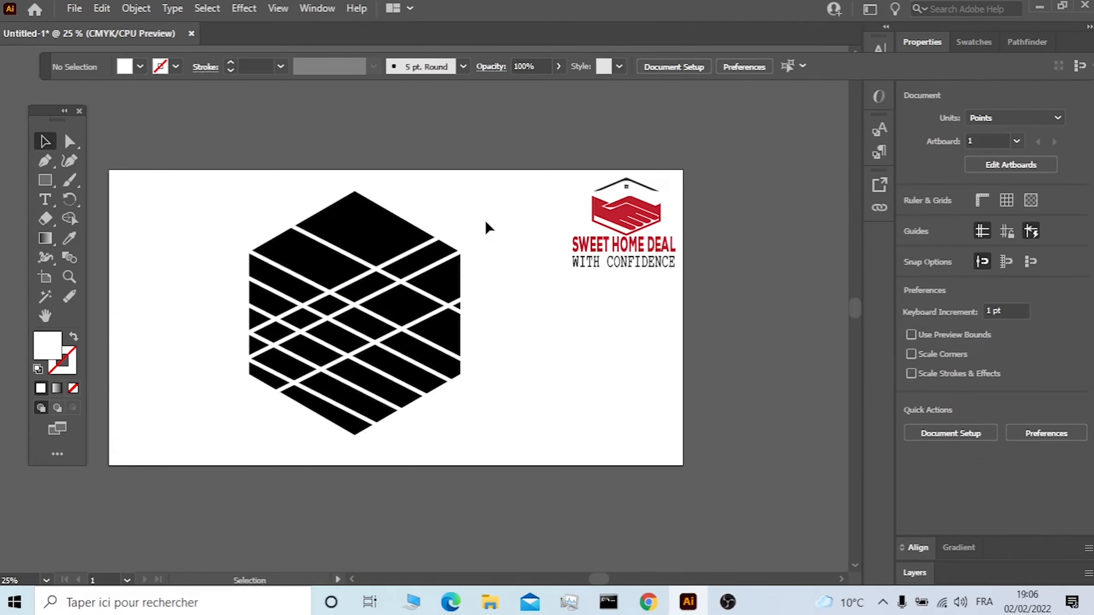
Select the hexagon with all the bars, activate the Shape Builder tool and choose the dark red fill swatch
left_click_drag(509, 200, 188, 427)
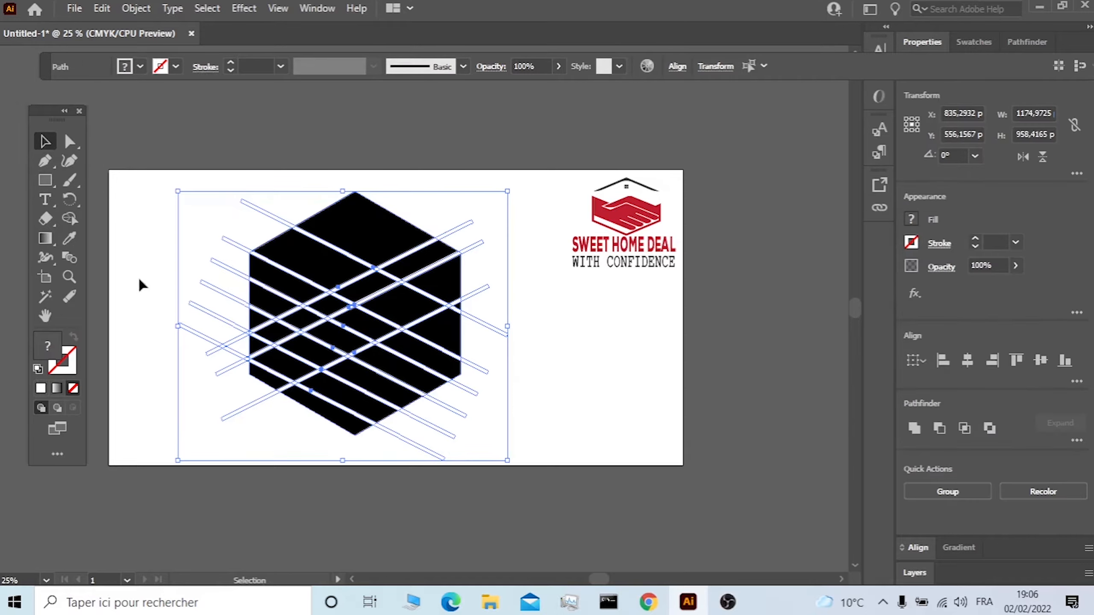
left_click(69, 219)
left_click(140, 66)
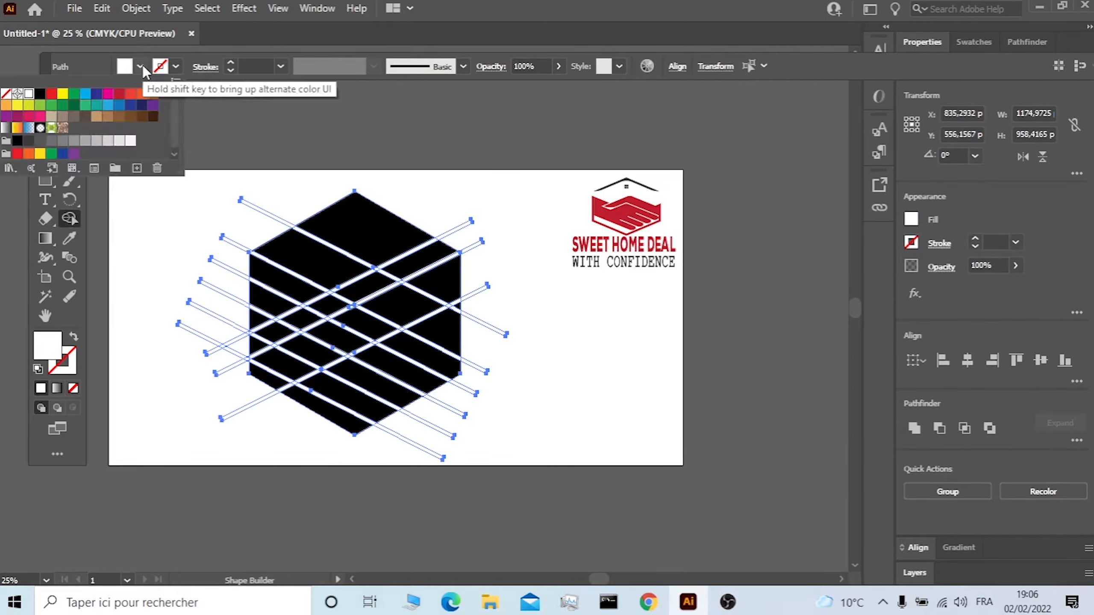
left_click(119, 93)
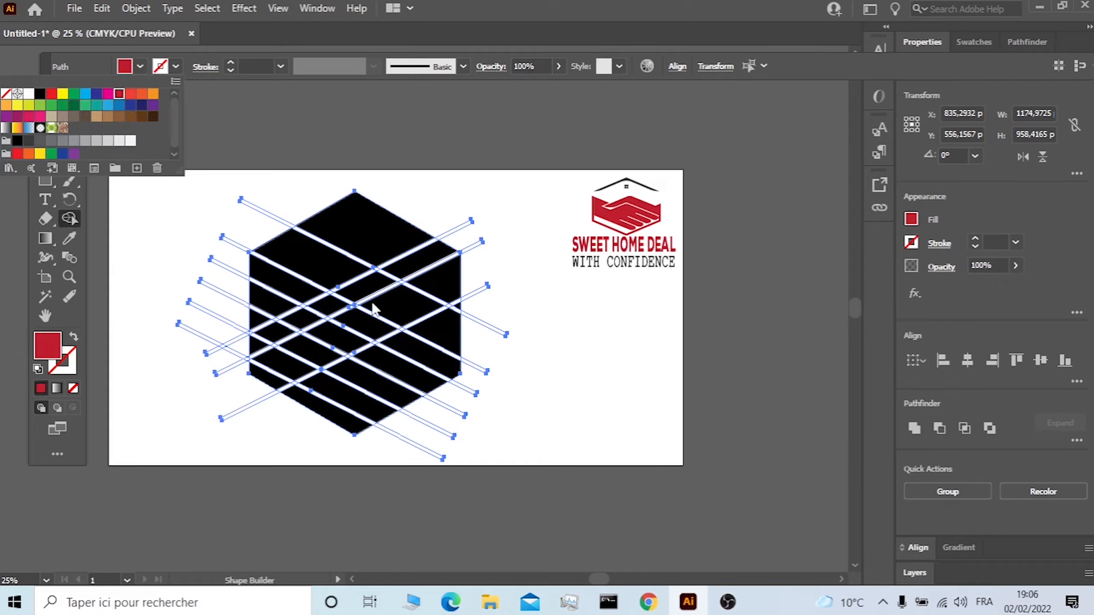
left_click(285, 195)
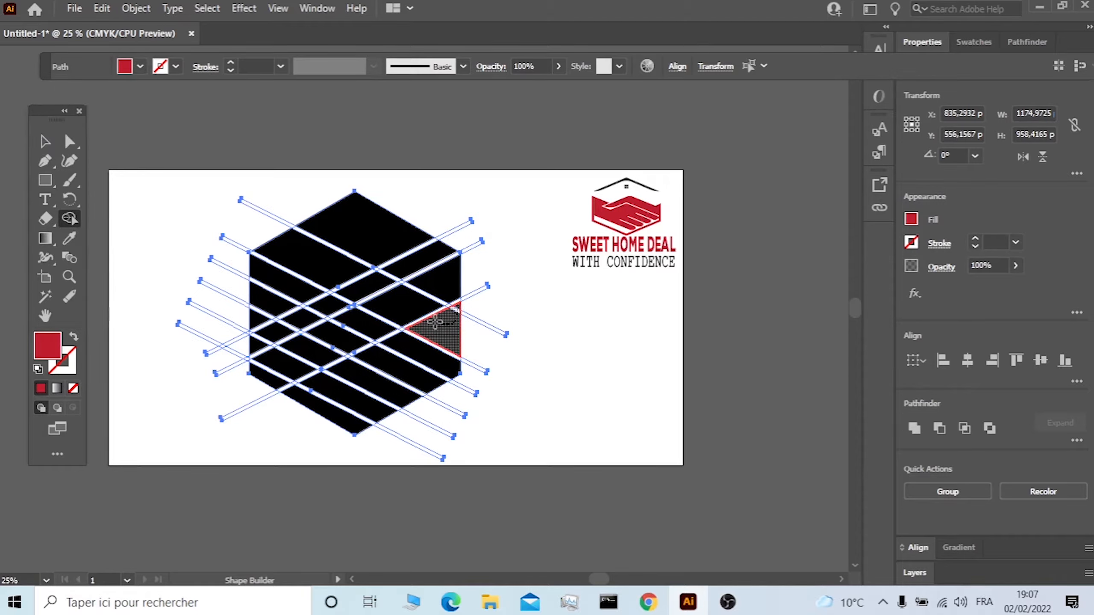
Merge the hexagon's middle regions into a red upper hand and build the red finger strips beneath it
left_click_drag(435, 321, 414, 311)
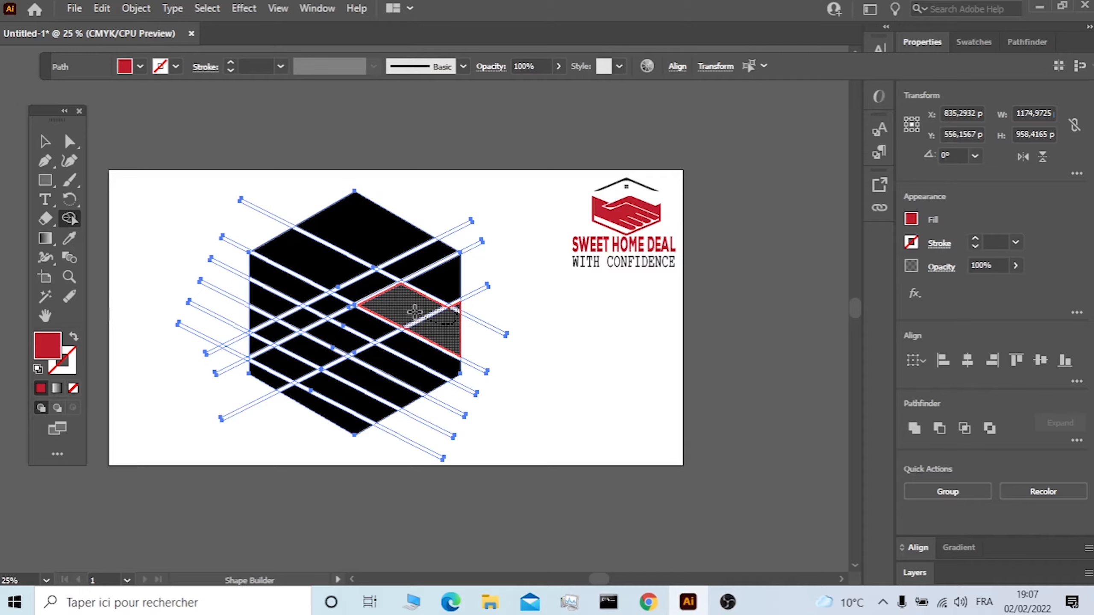
left_click_drag(379, 298, 315, 321)
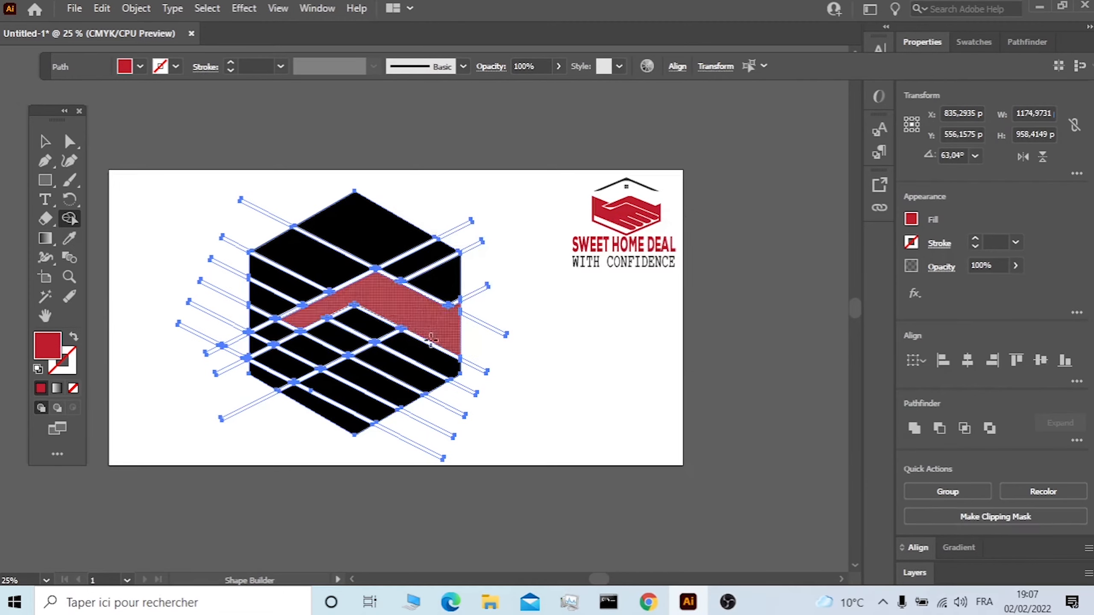
left_click(374, 336)
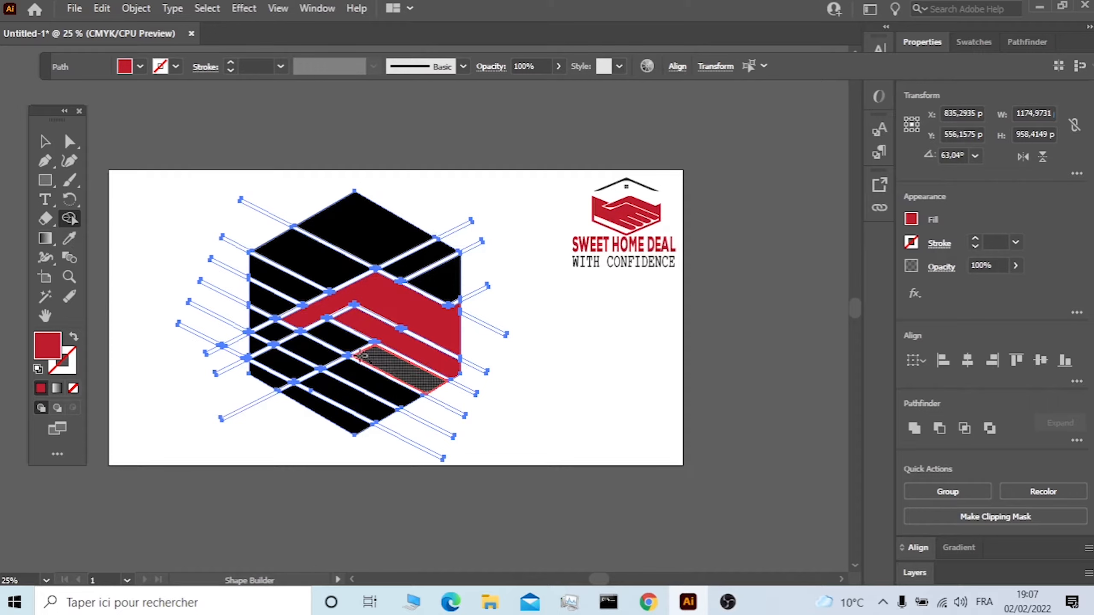
left_click(318, 361)
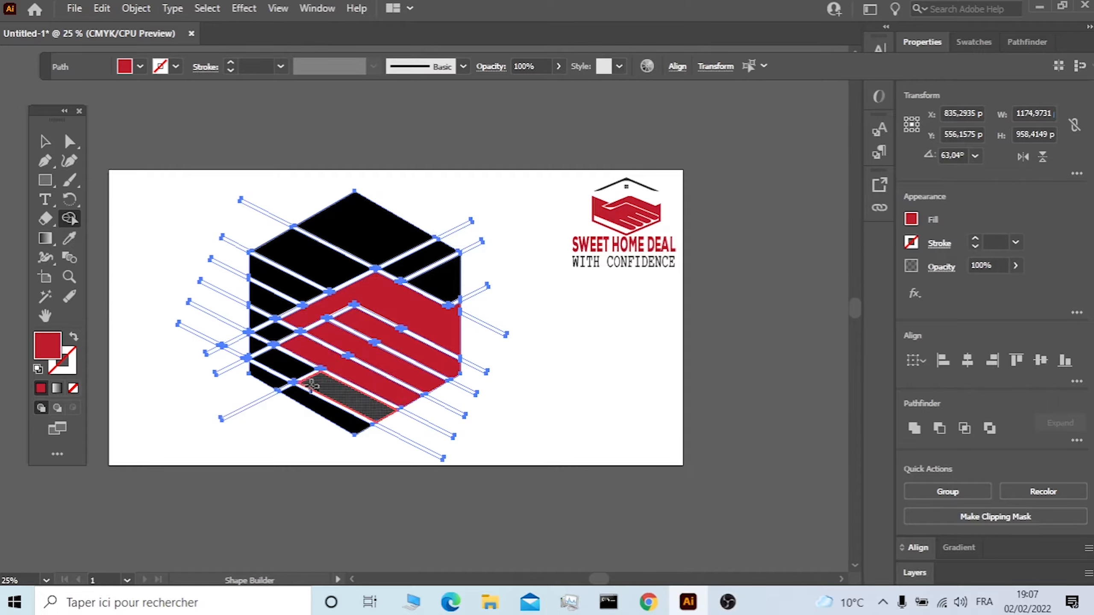
Merge the finger strips with the regions along the hexagon's left side into one red lower hand
left_click_drag(292, 367, 303, 354)
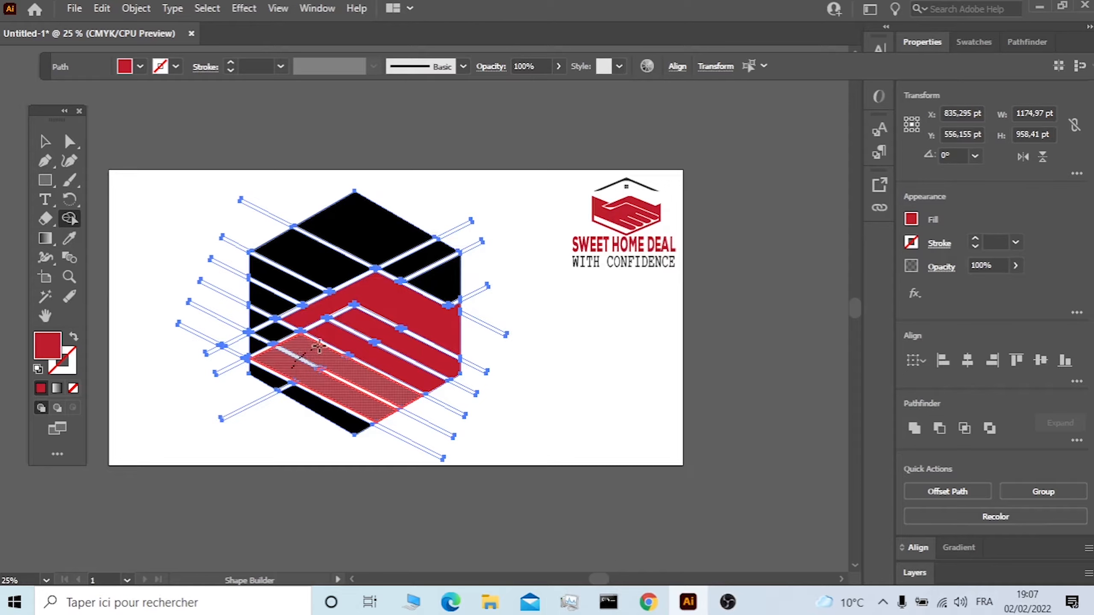
mouse_move(312, 356)
left_mouse_down()
mouse_move(357, 327)
mouse_move(317, 361)
mouse_move(264, 361)
mouse_move(265, 306)
left_mouse_up()
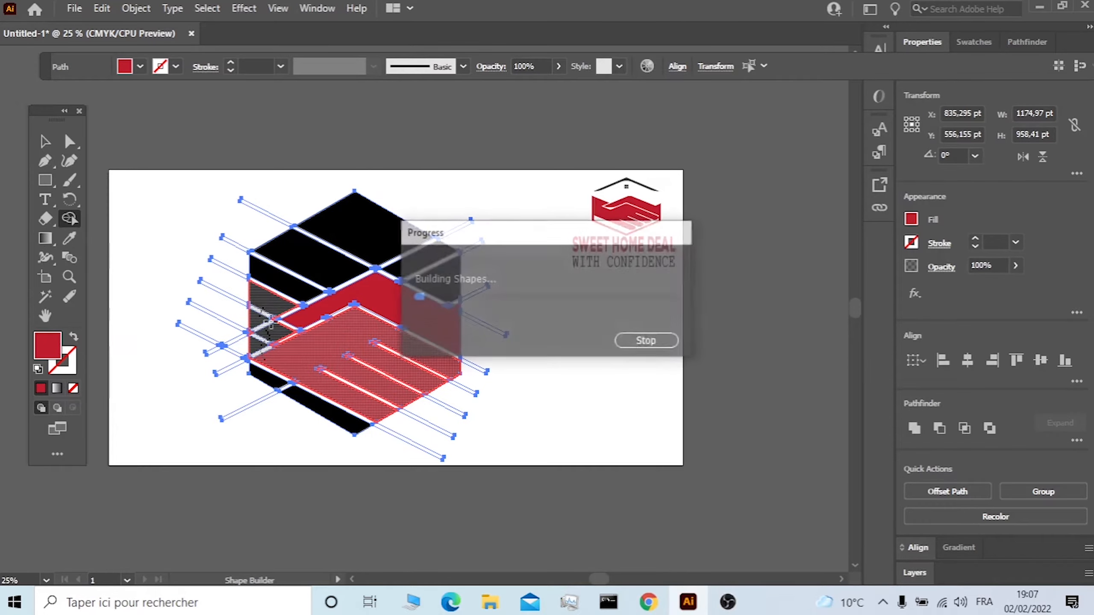
left_click_drag(291, 348, 274, 341)
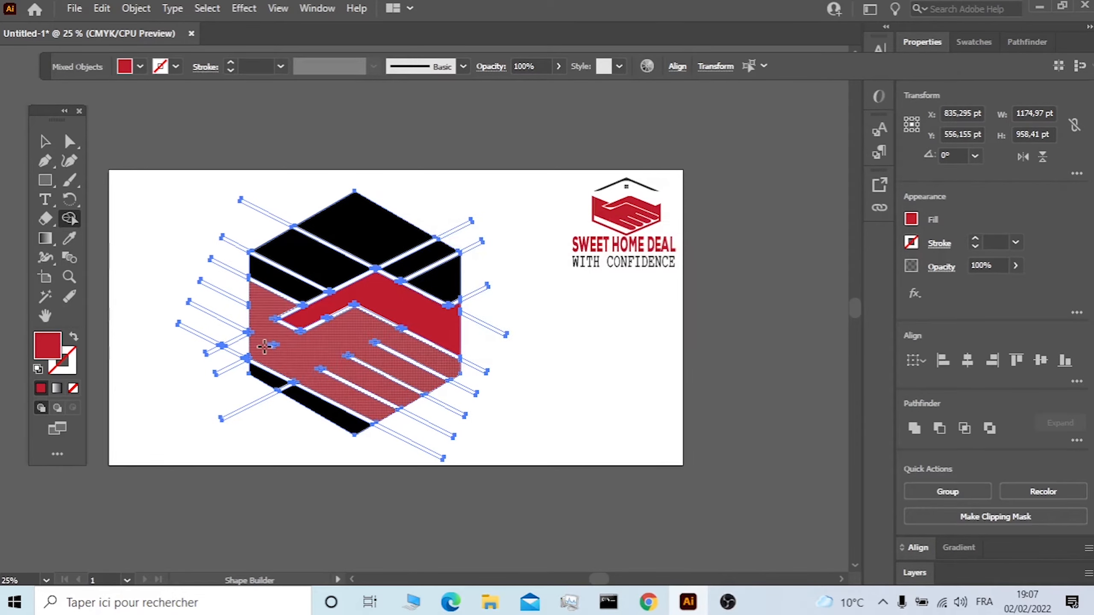
Merge the small white diamond gap inside the lower hand's palm into the red shape
scroll(264, 347, "up", 5)
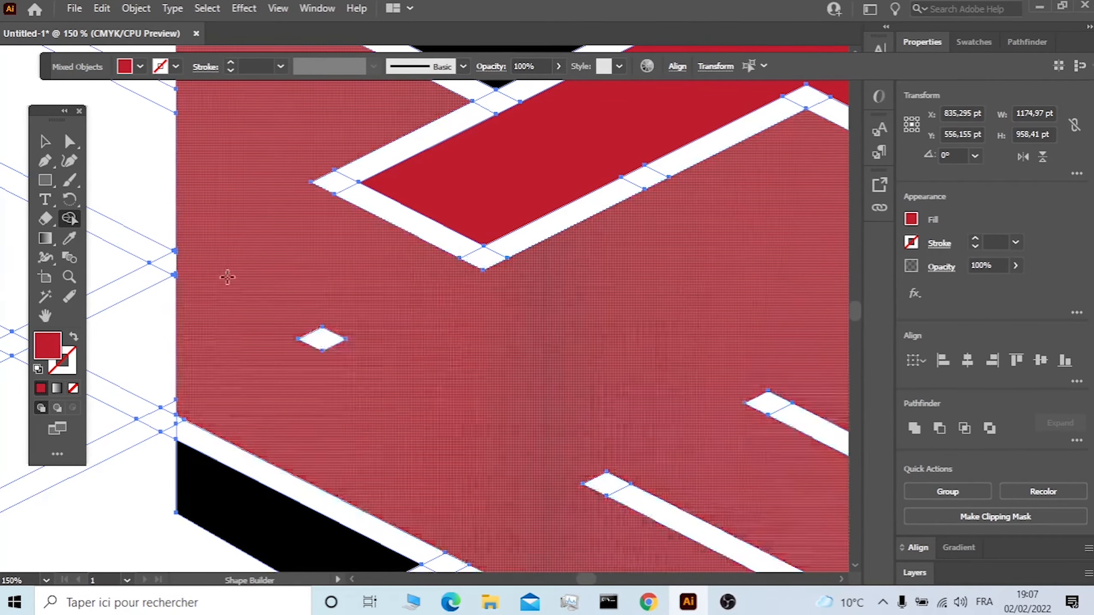
scroll(228, 278, "up", 2)
scroll(228, 278, "down", 2)
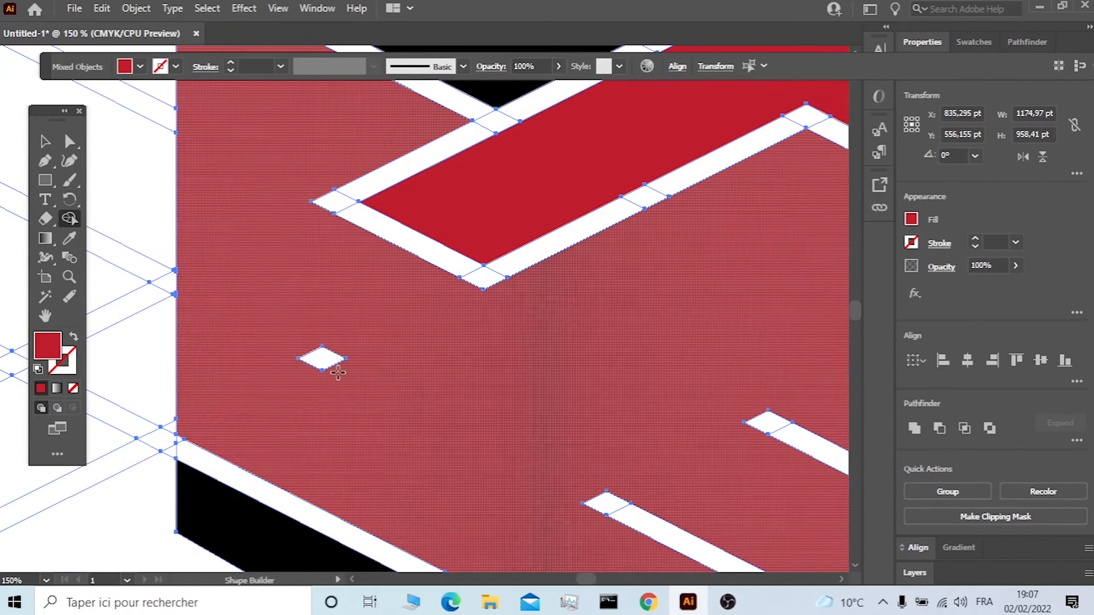
left_click(324, 358)
scroll(439, 352, "down", 3)
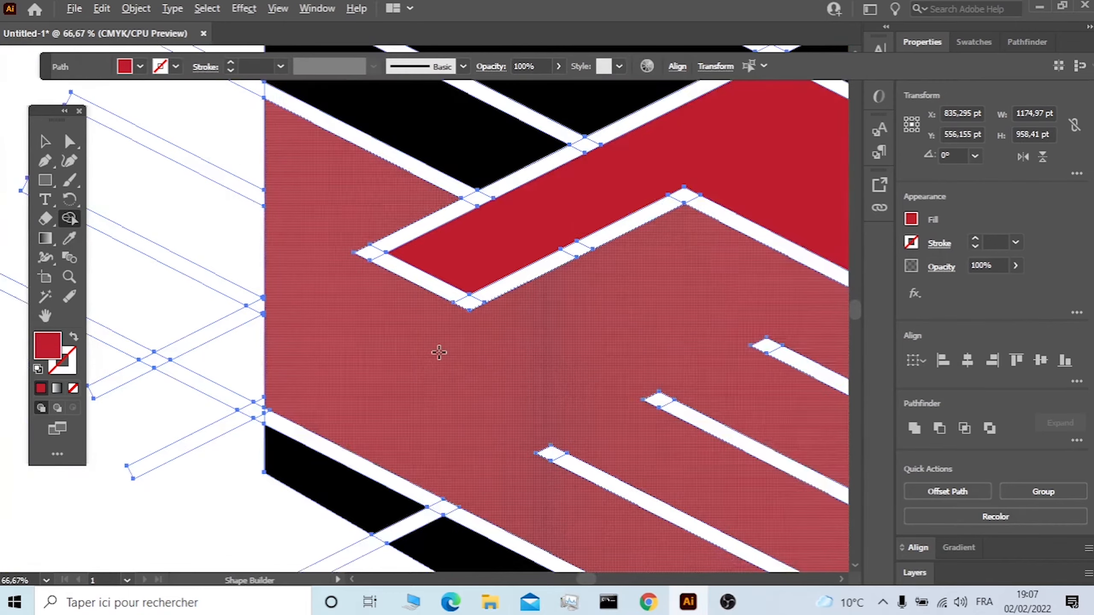
left_click(600, 388)
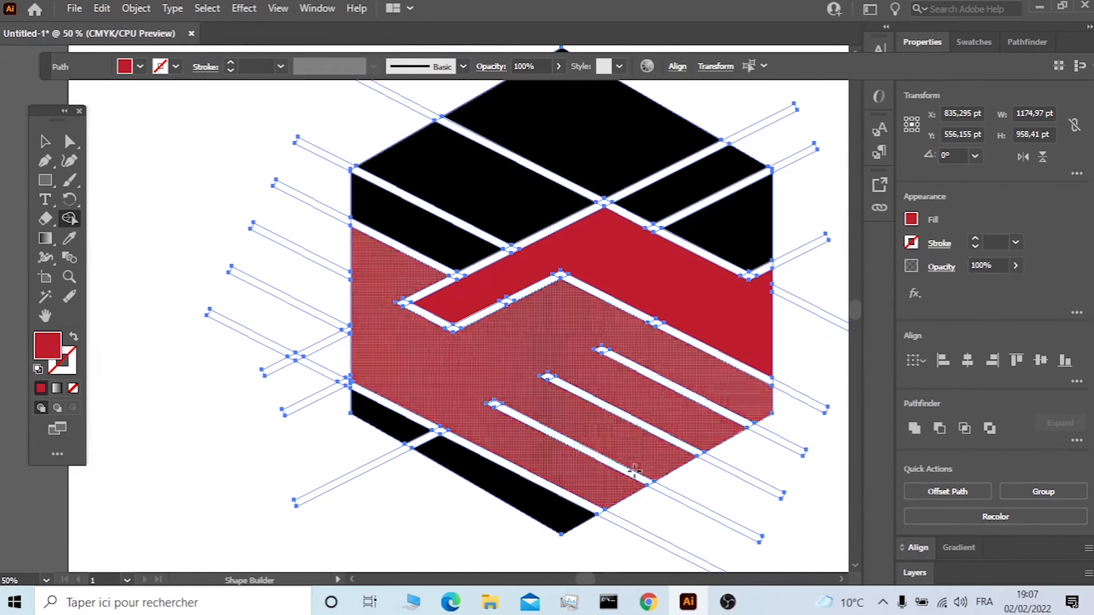
scroll(606, 467, "right", 3)
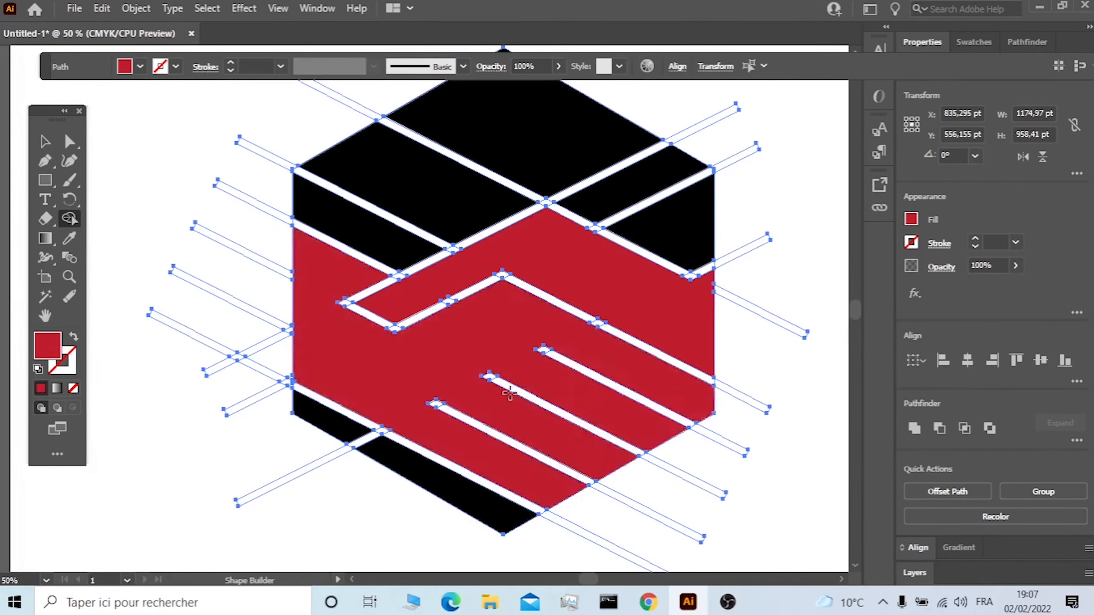
Select both red hand shapes and move them together to the artboard's lower right, clear of the leftover pieces
left_click(47, 145)
left_click(255, 274)
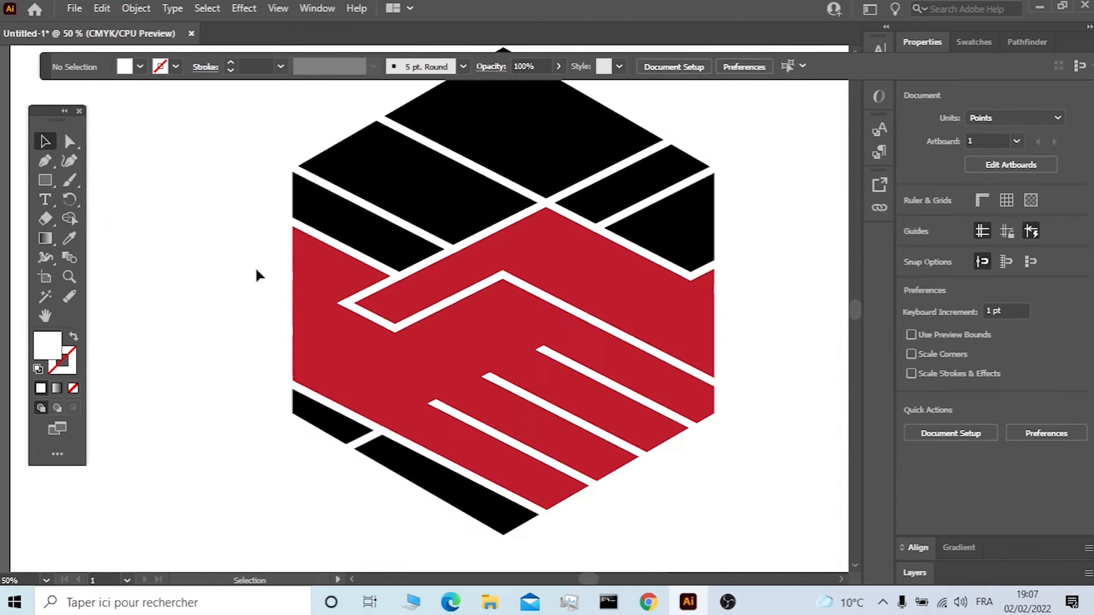
scroll(495, 306, "down", 2)
left_click(577, 306, "shift")
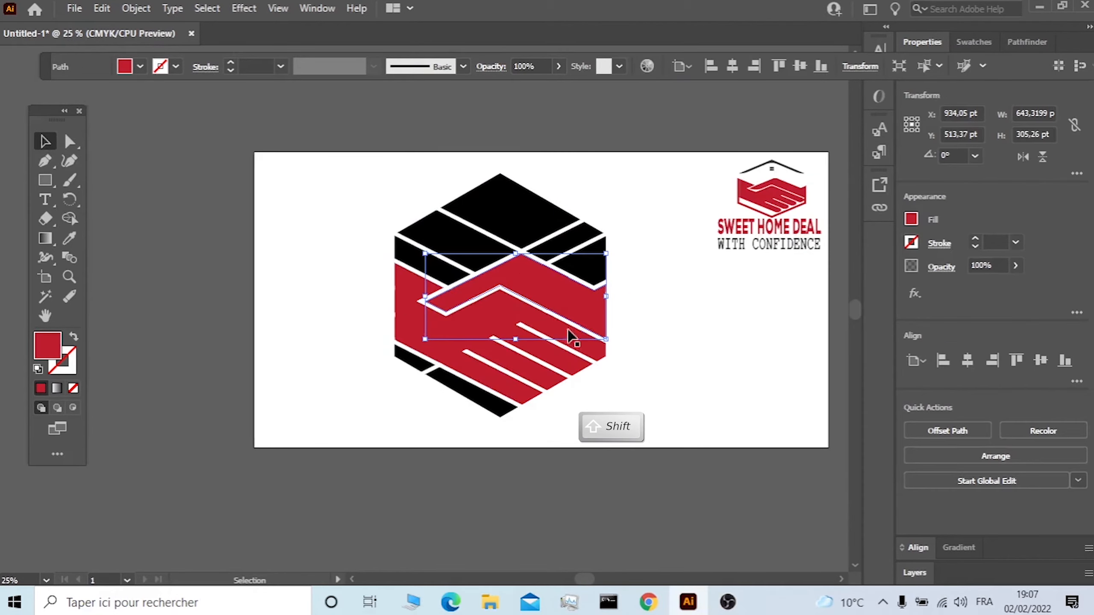
left_click(412, 325, "shift")
left_click_drag(488, 318, 727, 355)
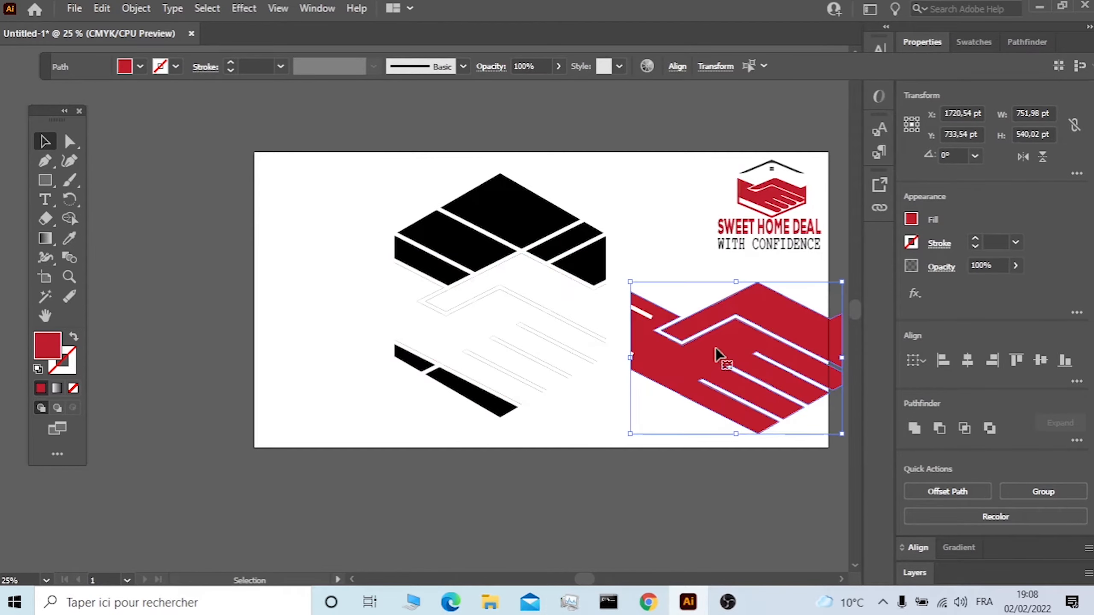
Delete the leftover black pieces and white bar fragments, and move the red handshake back to the middle-left of the artboard
left_click_drag(601, 181, 385, 433)
key("Delete")
left_click_drag(628, 250, 430, 321)
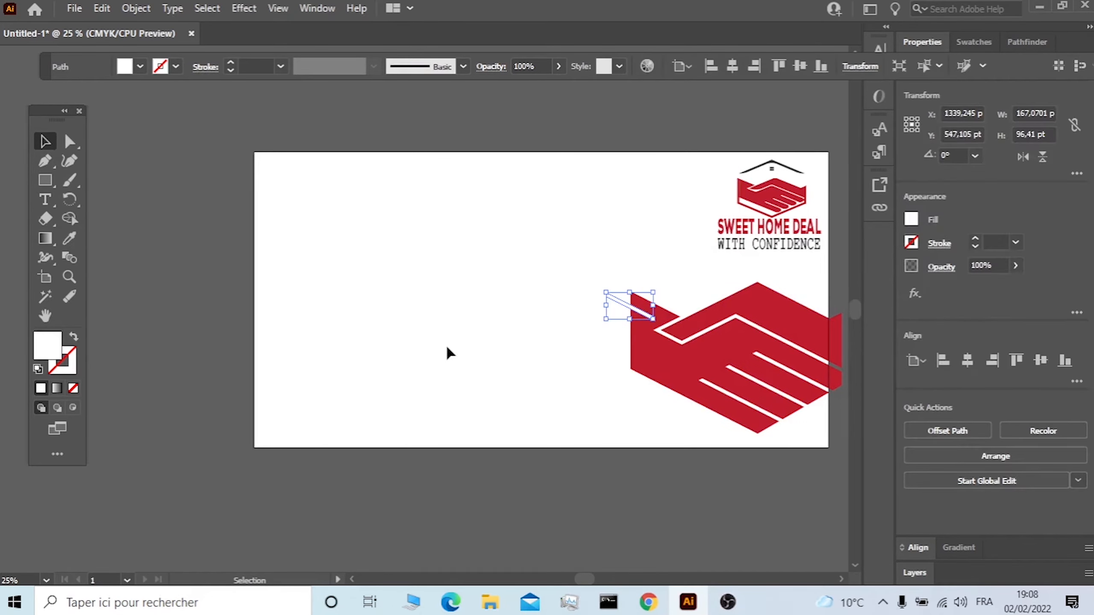
left_click(457, 352)
left_click_drag(607, 263, 743, 433)
left_click_drag(637, 345, 472, 296)
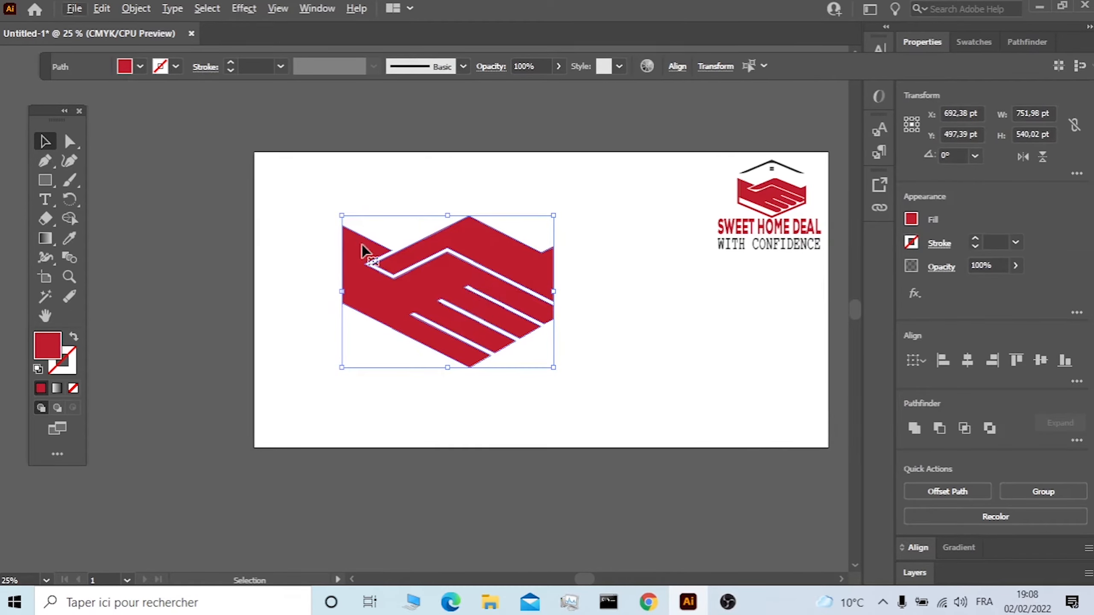
Round the facing peak corners along the white gap, about 20.3 pt on the lower hand and about 14.7 pt on the upper hand
left_click(70, 141)
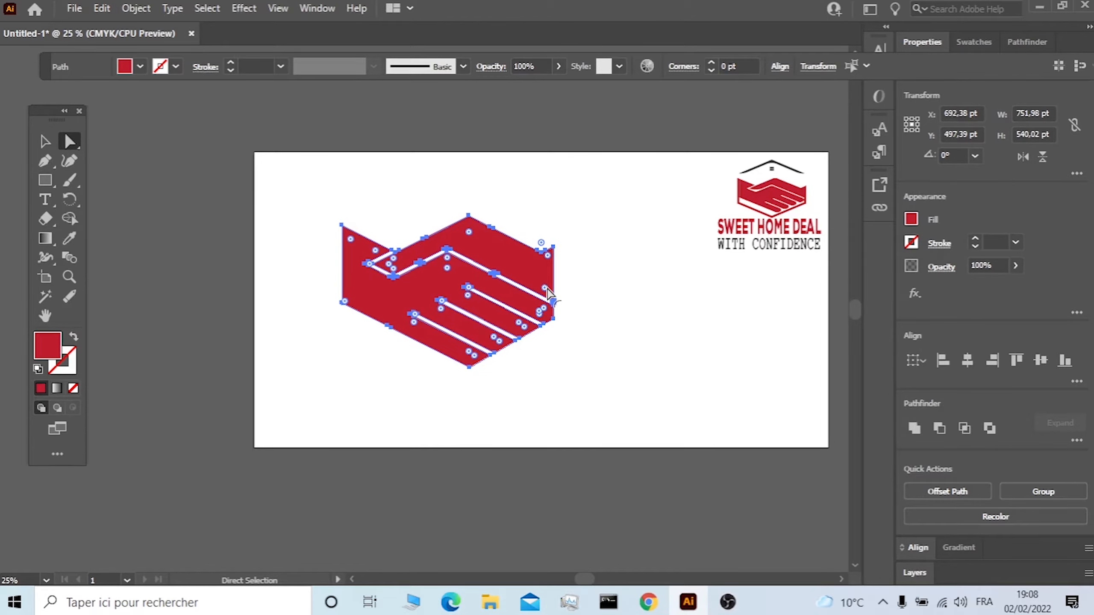
scroll(448, 263, "up", 5)
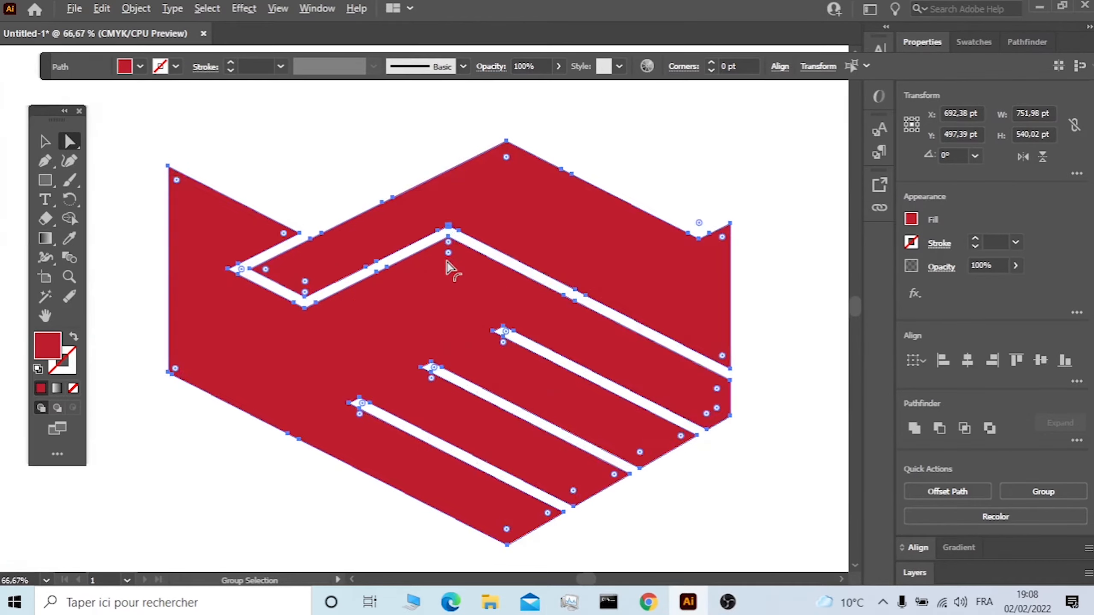
left_click_drag(451, 223, 450, 245)
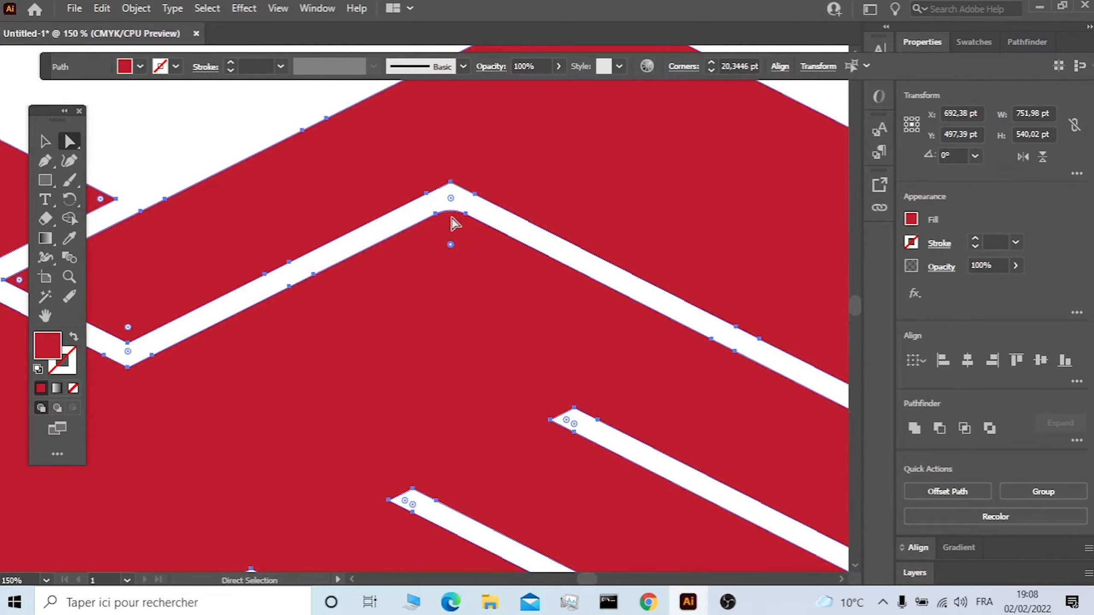
left_click(451, 182)
left_click_drag(451, 198, 454, 215)
scroll(569, 247, "up", 5)
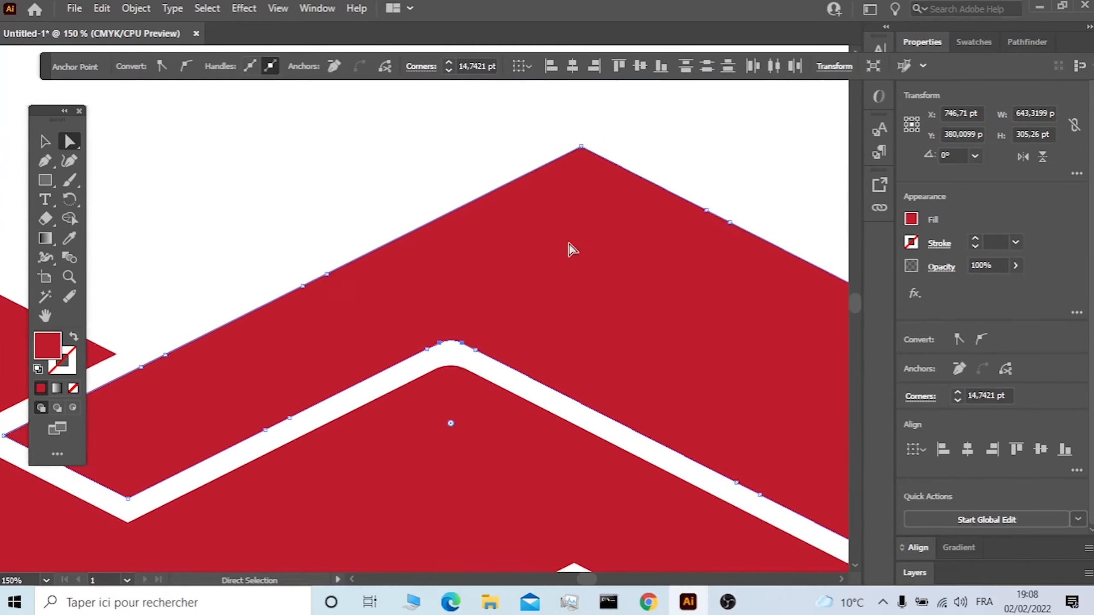
Round the upper hand's top outer peak corner to about 29.4 pt
left_click(581, 167)
left_click_drag(582, 190, 585, 222)
scroll(536, 259, "down", 3, "alt")
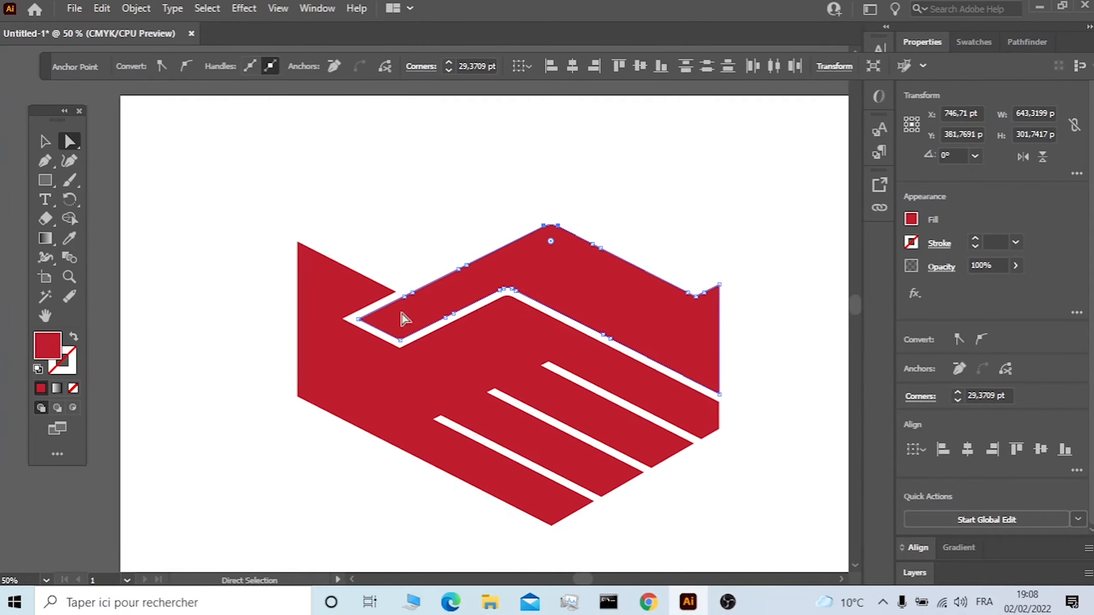
Round the lower corner of the upper hand's thumb to about 165 pt, giving it a smooth curve
left_click(400, 341)
left_click_drag(400, 326, 401, 293)
left_click(558, 370)
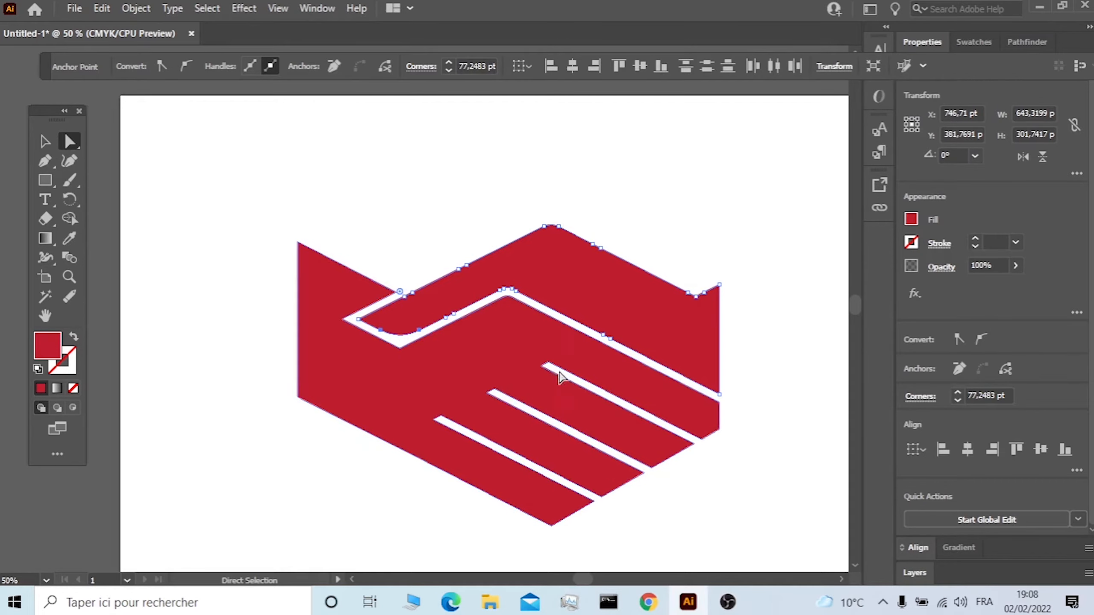
left_click_drag(399, 292, 399, 236)
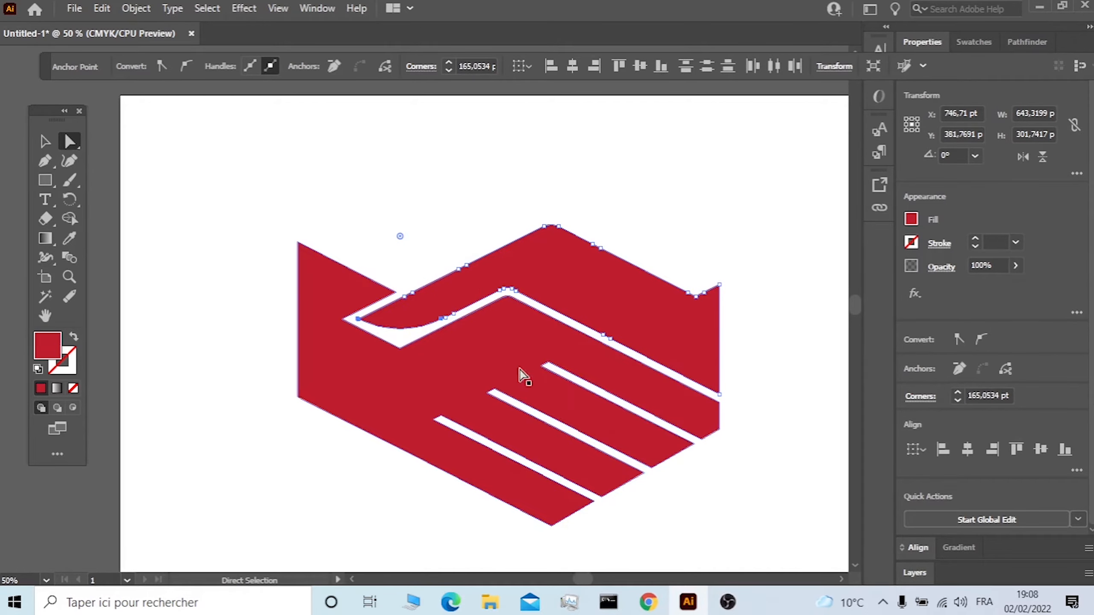
Round the end corners of all four fingers on the lower hand together to about 32.8 pt, and deselect the shape
left_click(720, 402)
left_click(719, 429, "shift")
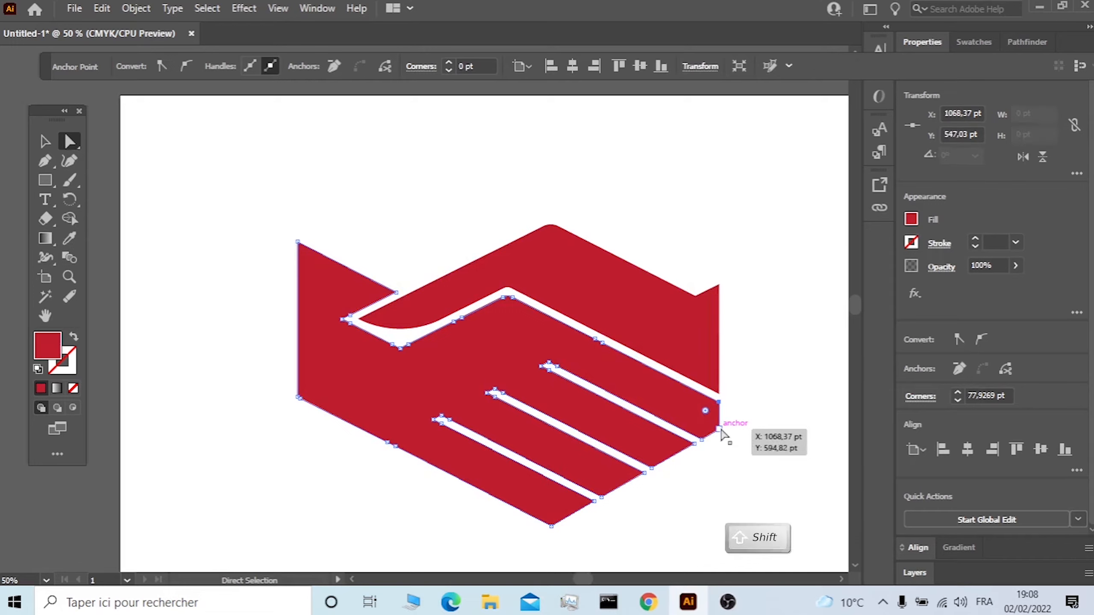
left_click(719, 429, "shift")
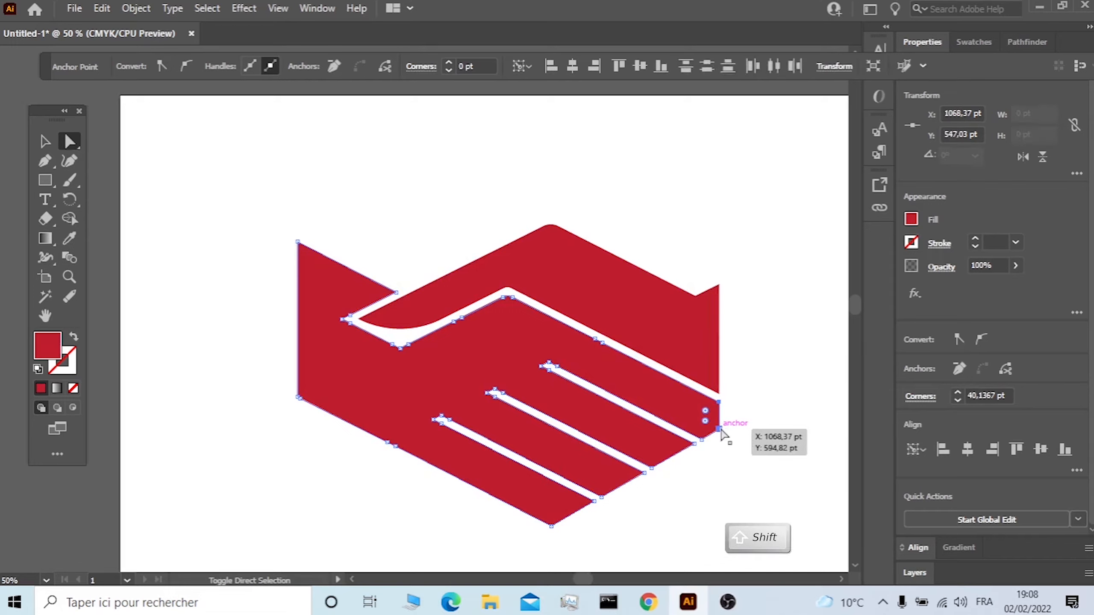
left_click(702, 440, "shift")
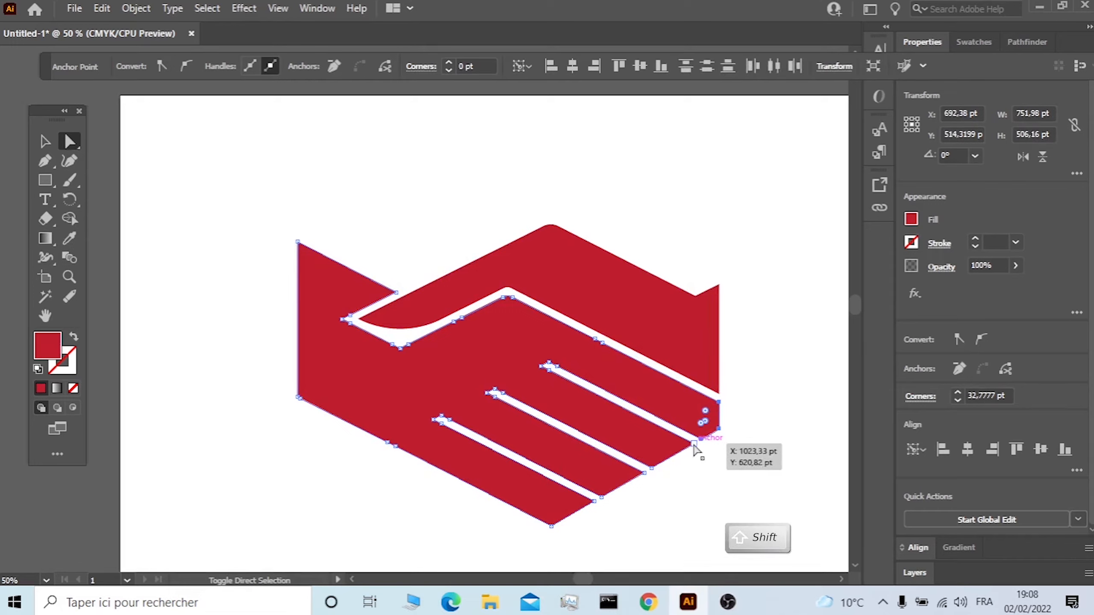
left_click(651, 468, "shift")
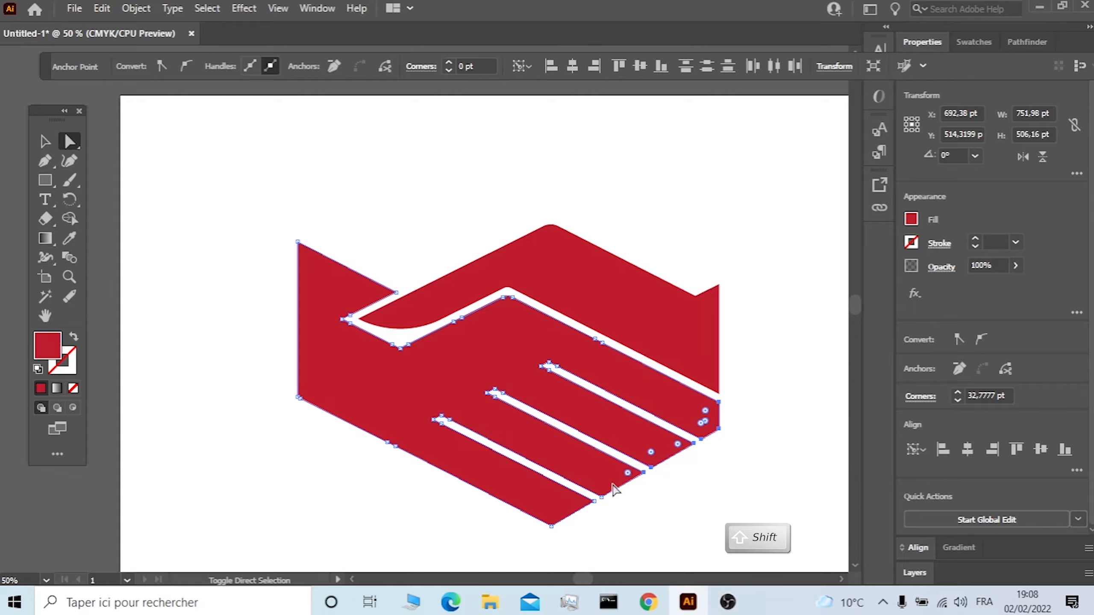
left_click(594, 500, "shift")
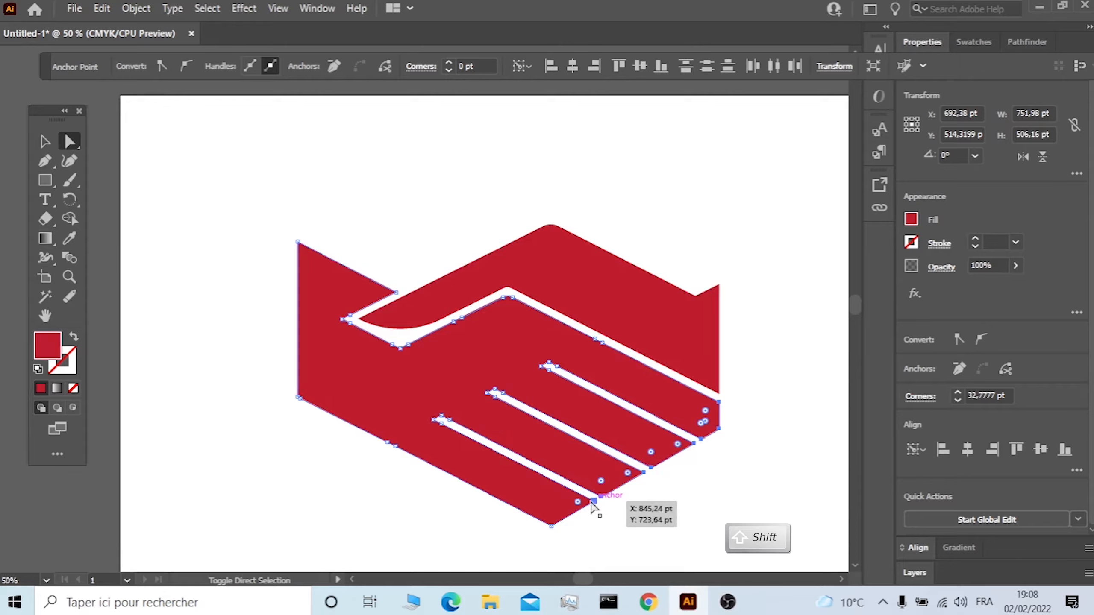
left_click_drag(551, 509, 549, 506)
key("v")
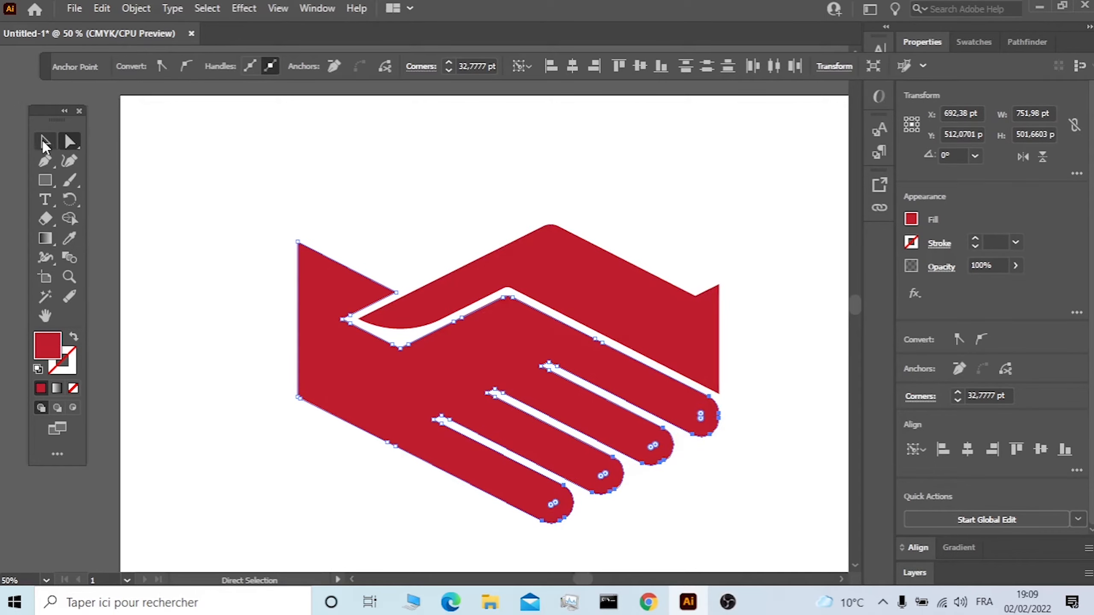
left_click(401, 180)
Round the inner end corners of the three white slits between the fingers to about 6.4 pt, and deselect the shape
scroll(464, 214, "down", 2, "alt")
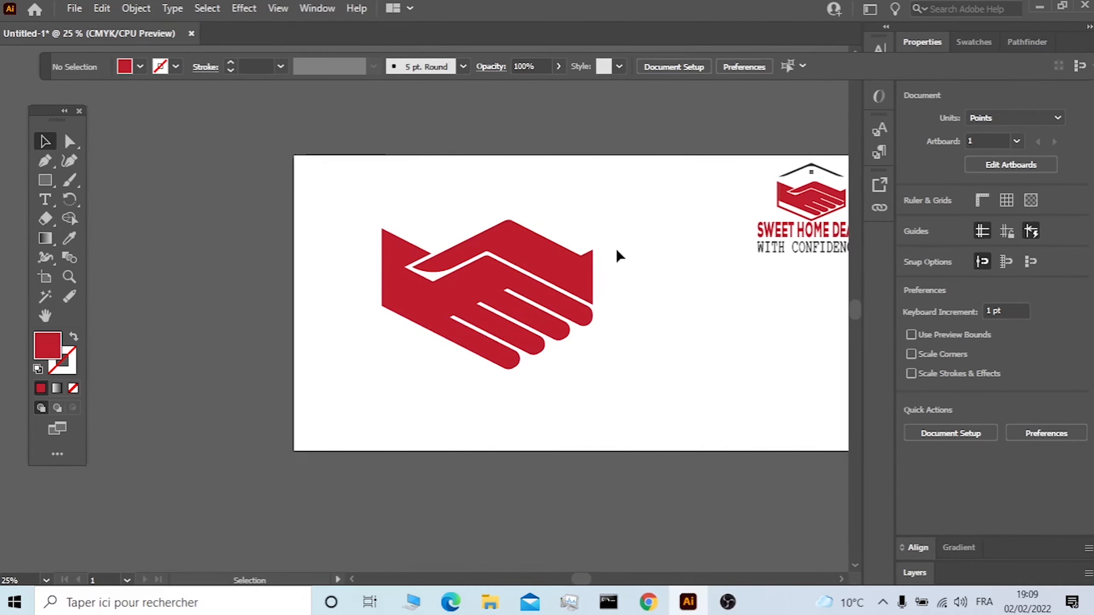
scroll(526, 297, "up", 2, "alt")
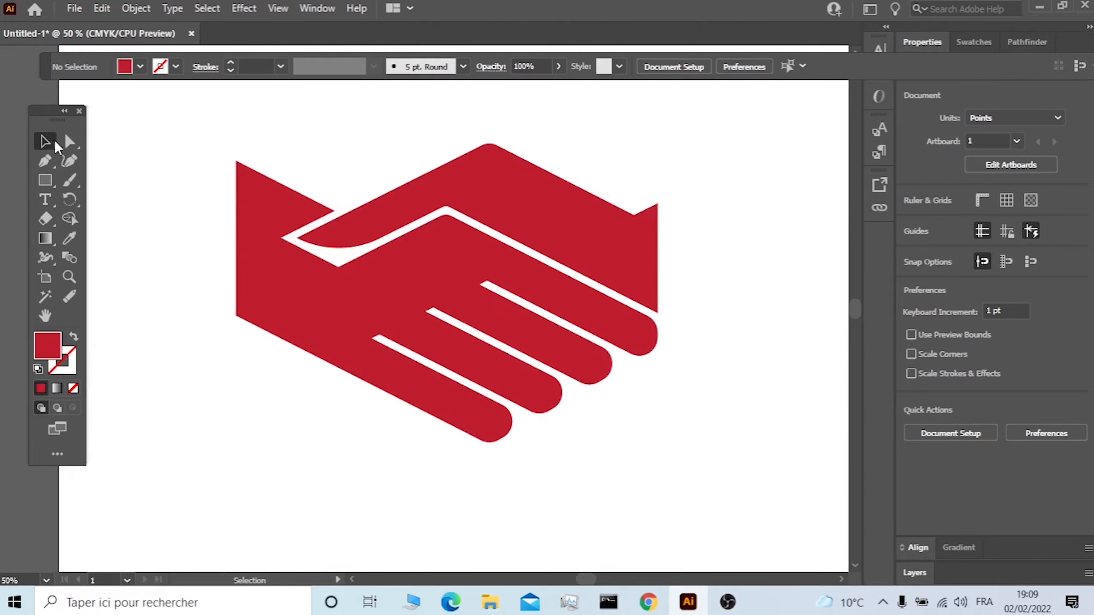
left_click(70, 141)
left_click(486, 285)
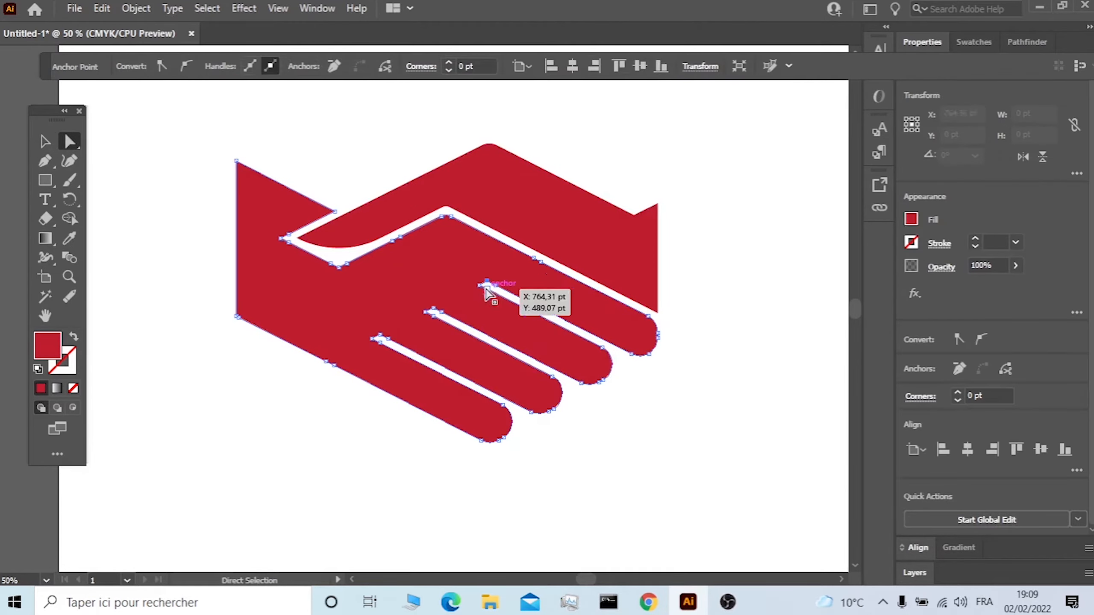
left_click_drag(486, 289, 480, 287)
left_click(480, 286, "shift")
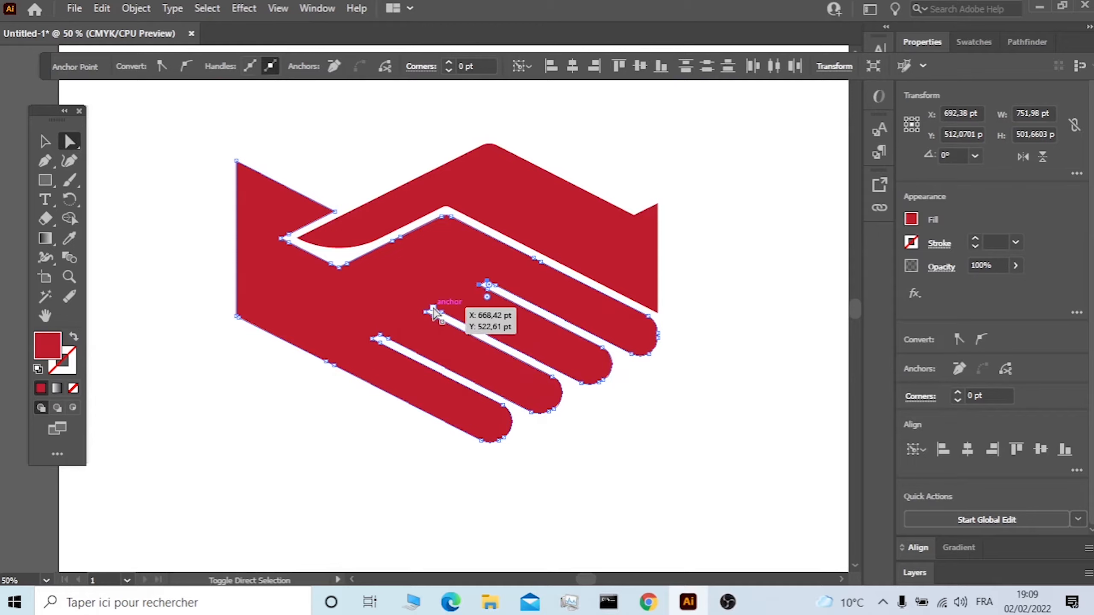
left_click(433, 312, "shift")
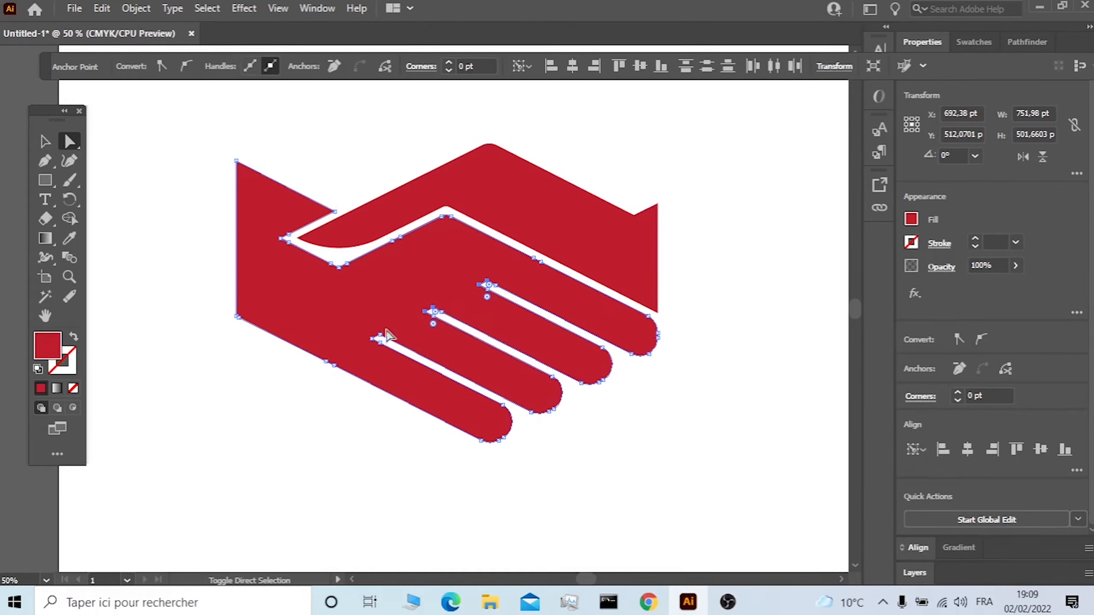
left_click_drag(380, 339, 457, 381)
left_click(45, 141)
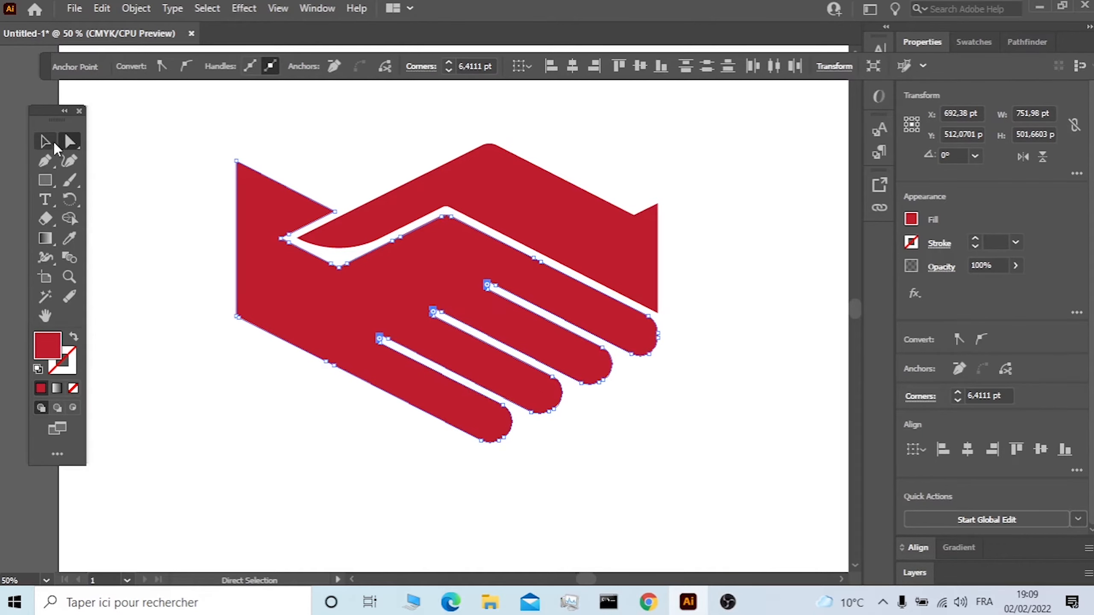
left_click(150, 187)
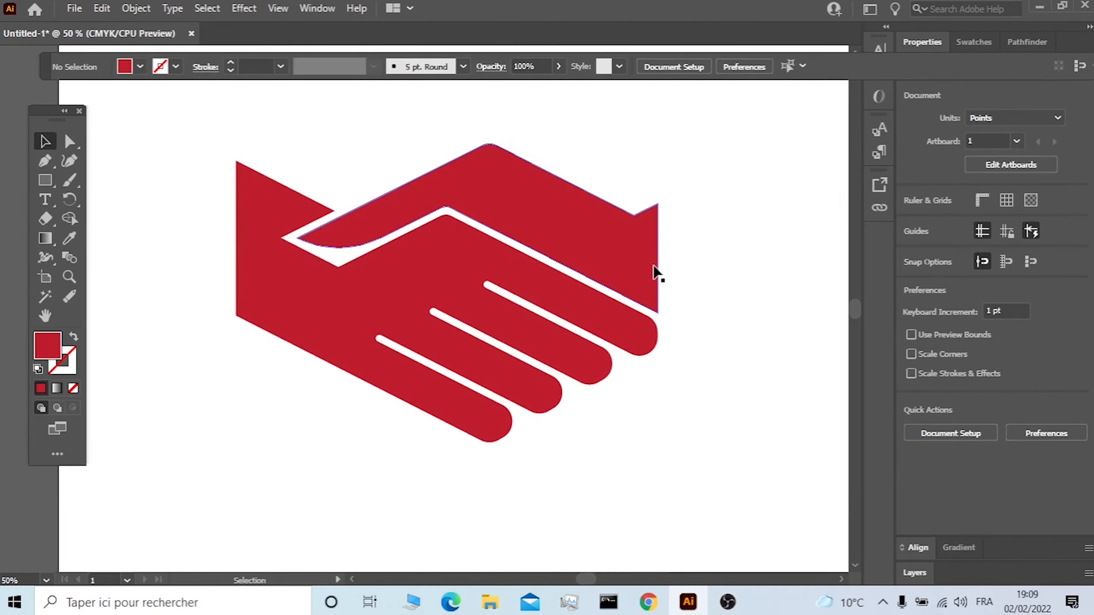
Move both hand shapes together down and to the right, toward the artboard's lower middle
scroll(655, 271, "down", 2)
scroll(696, 294, "up", 2)
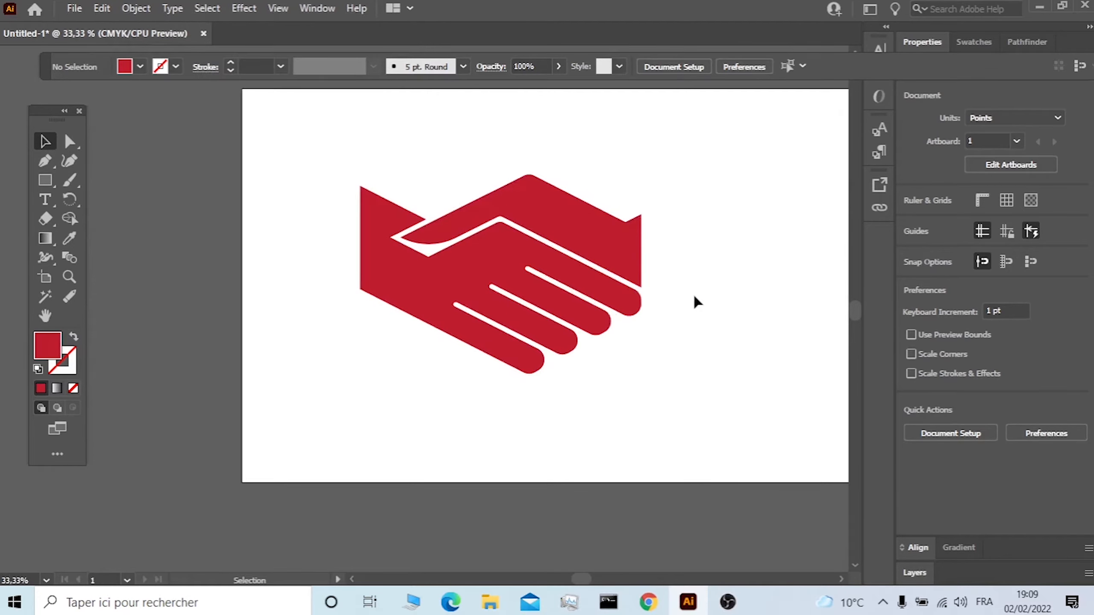
scroll(682, 301, "down", 2)
key("a")
scroll(615, 423, "right", 5)
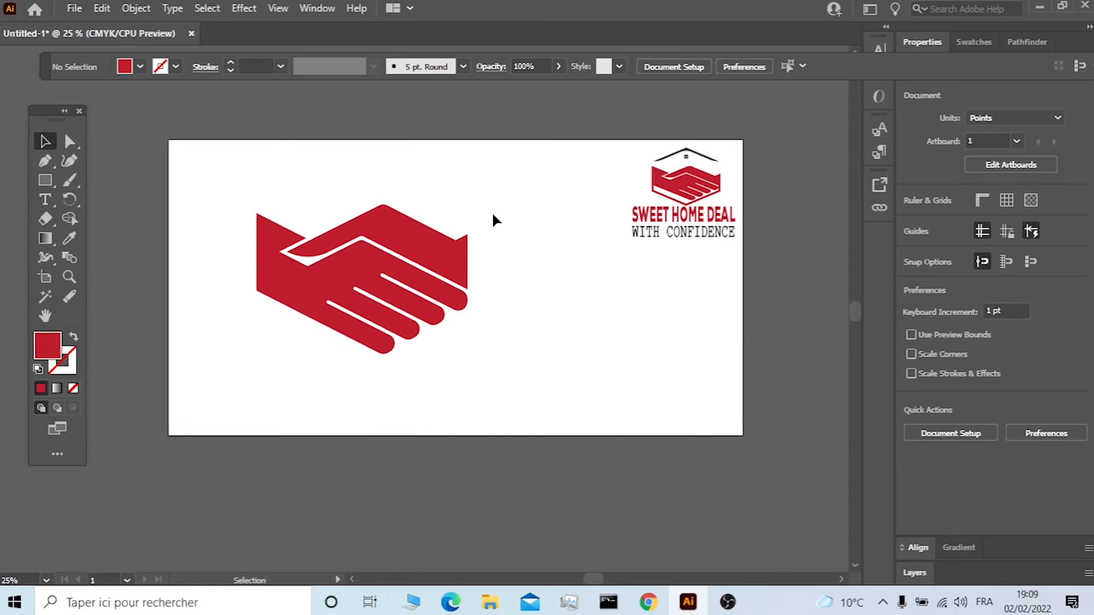
left_click(361, 317)
left_click_drag(385, 284, 423, 330)
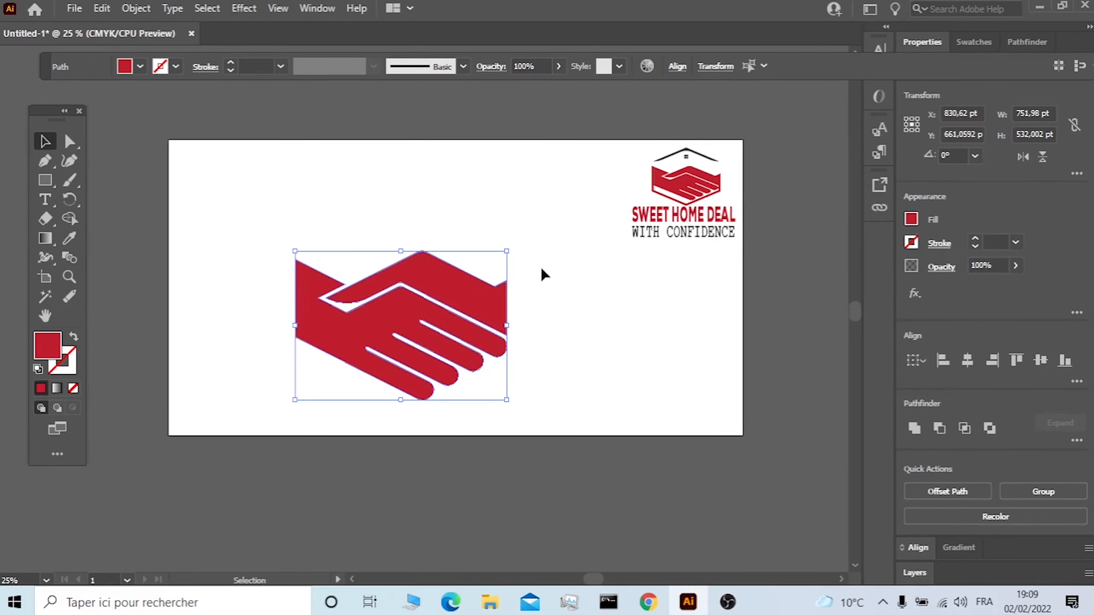
Select both hand shapes and scale them down slightly in proportion, keeping the upper-left corner in place
left_click(540, 267)
left_click_drag(554, 261, 312, 378)
left_click_drag(508, 397, 477, 383)
left_click(530, 331)
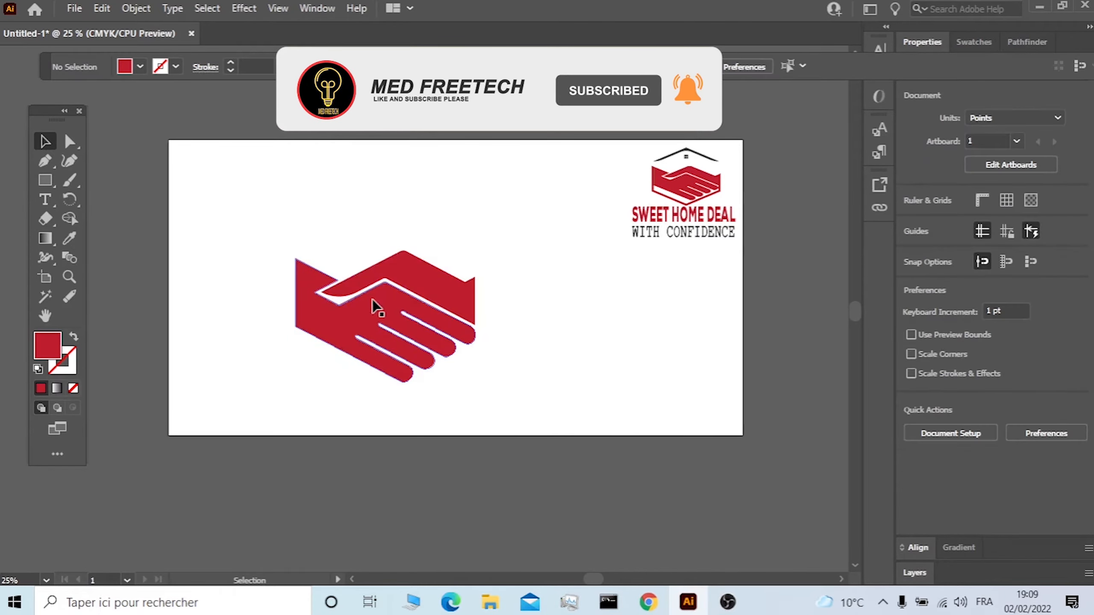
Draw a point-up hexagon about 690 by 793 pt with the Polygon tool and move it over the handshake
left_click(46, 180)
left_click(98, 217)
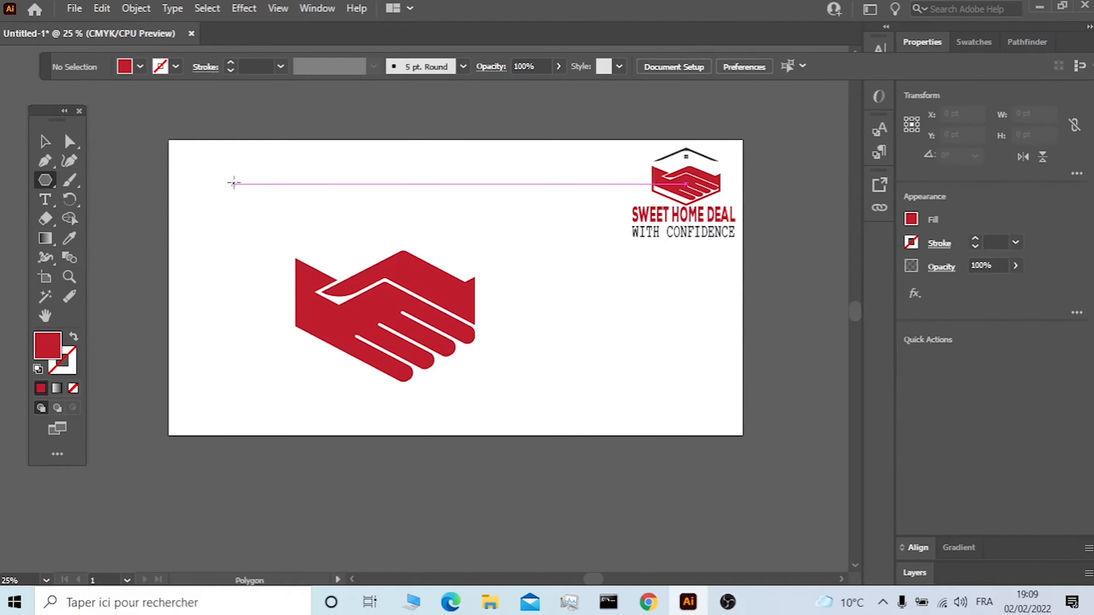
left_click_drag(230, 177, 231, 283)
key("v")
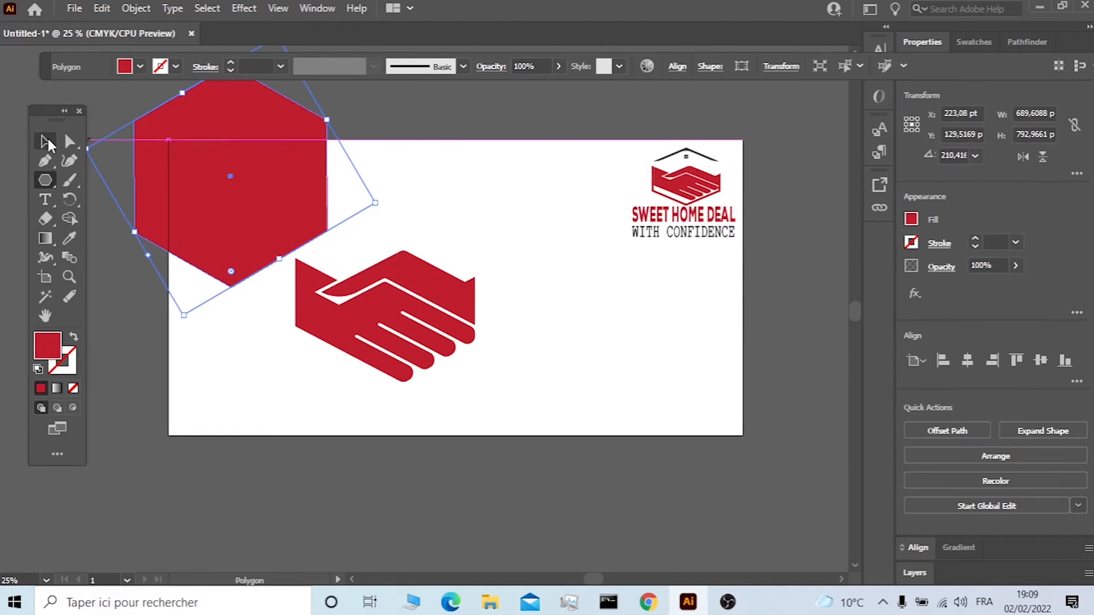
left_click_drag(267, 173, 420, 293)
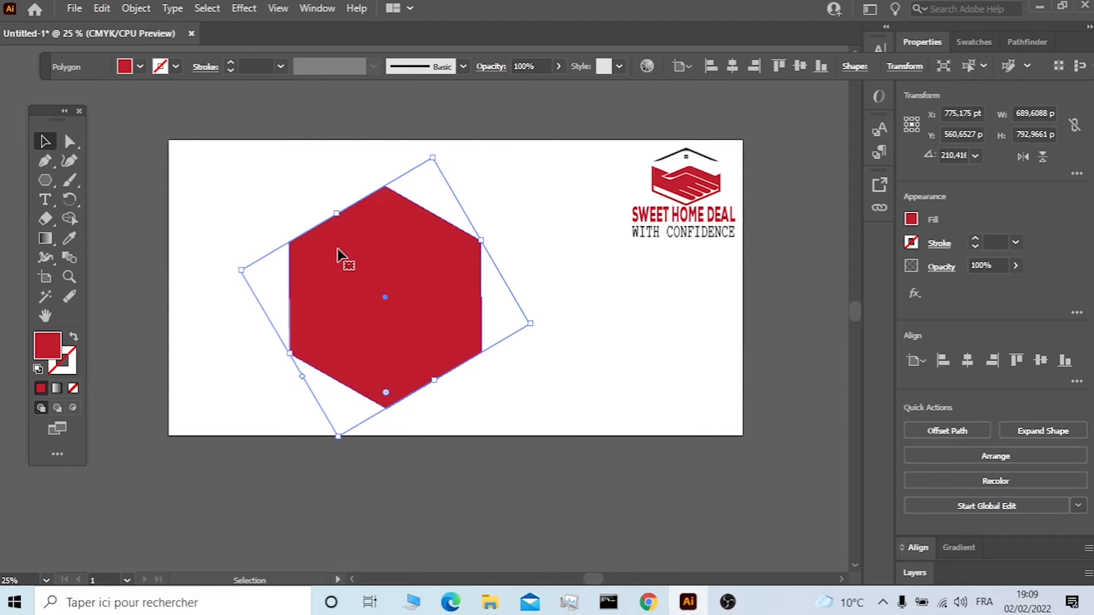
Give the hexagon a white fill and a 22 pt dark red stroke
left_click(141, 67)
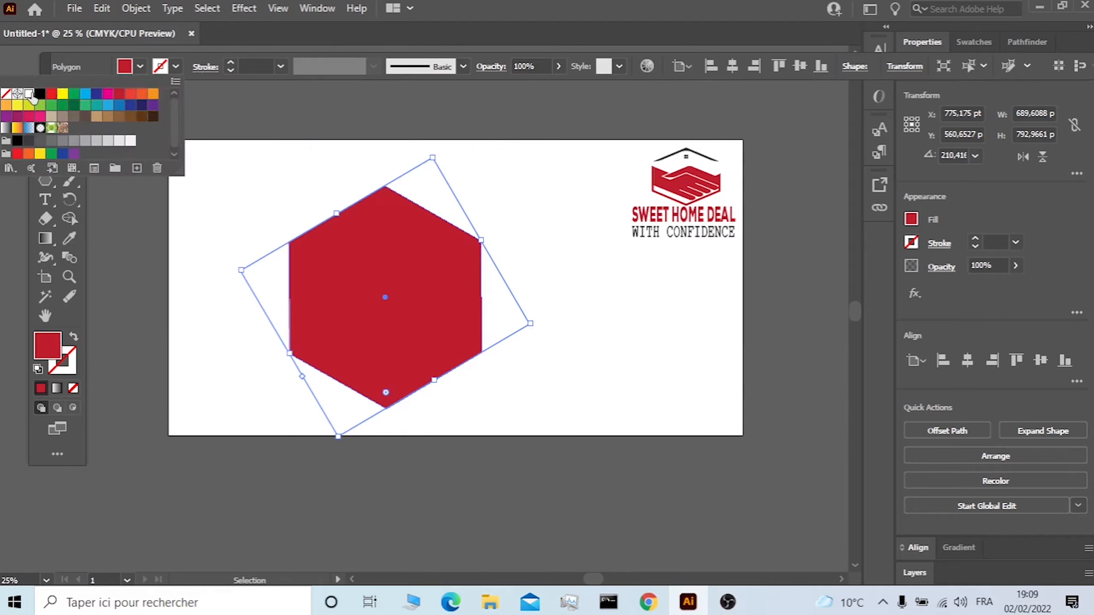
left_click(29, 94)
left_click(177, 67)
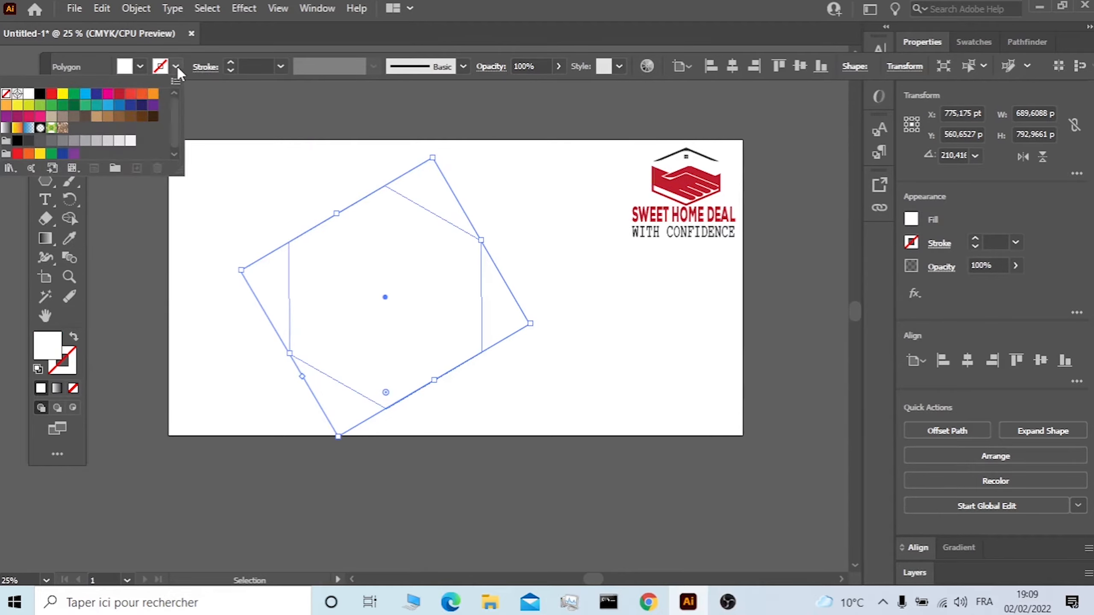
left_click(118, 94)
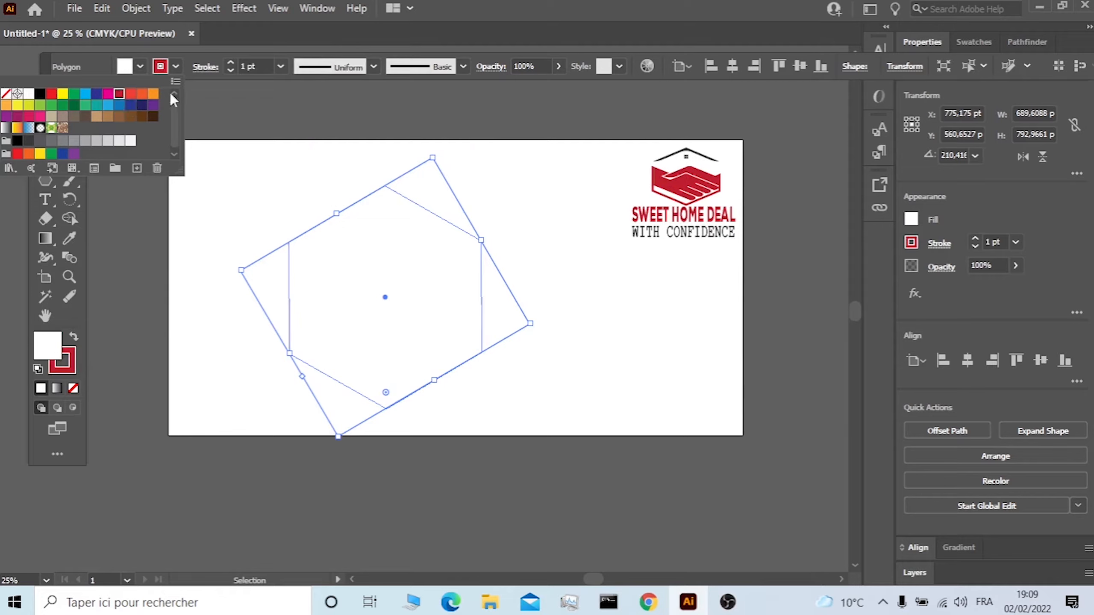
left_click(252, 66)
scroll(259, 65, "up", 20)
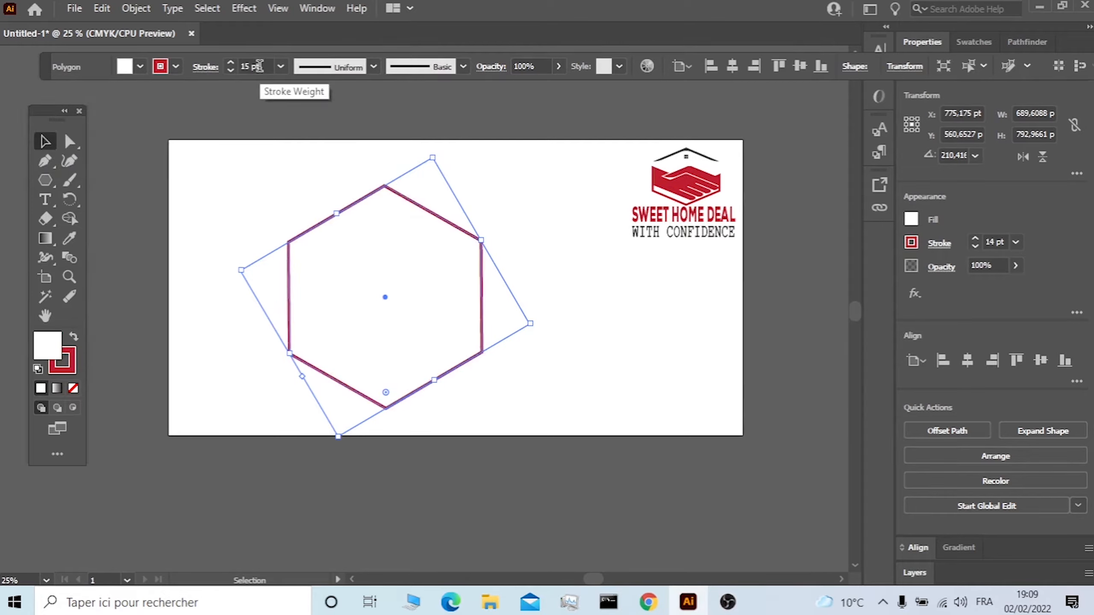
scroll(259, 66, "up", 4)
scroll(259, 66, "down", 2)
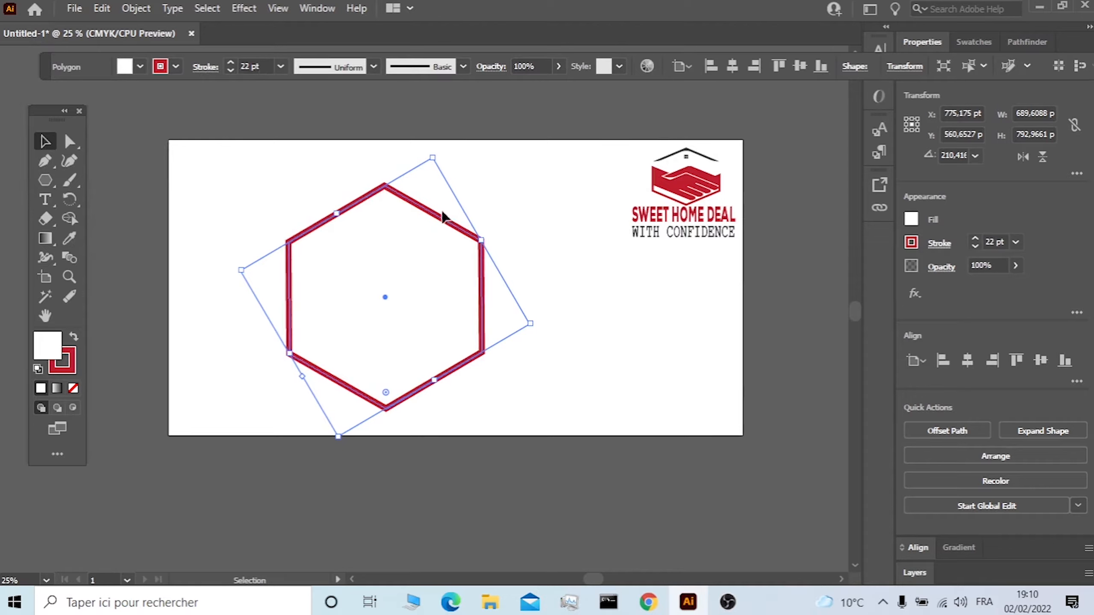
Set the hexagon's fill to none and place its outline around the handshake
left_click(482, 185)
left_click_drag(461, 233, 588, 280)
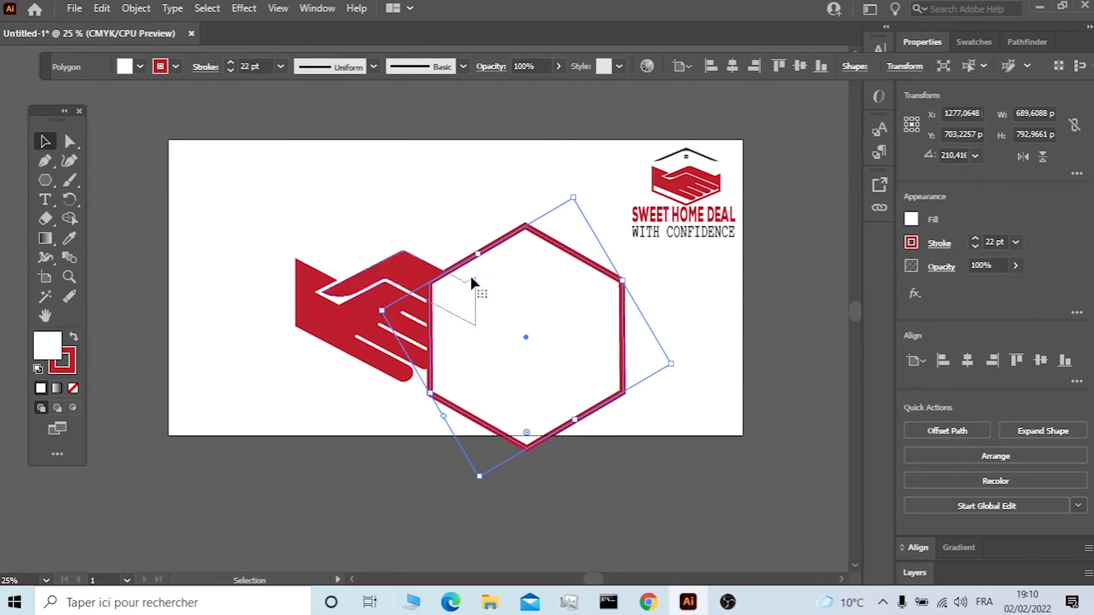
left_click(141, 65)
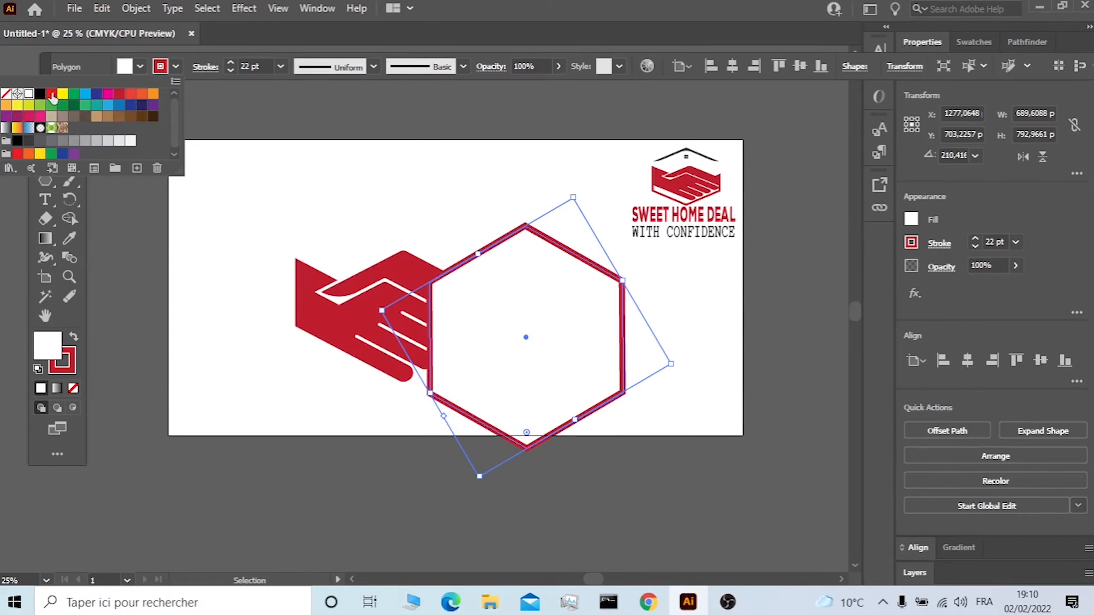
left_click(50, 63)
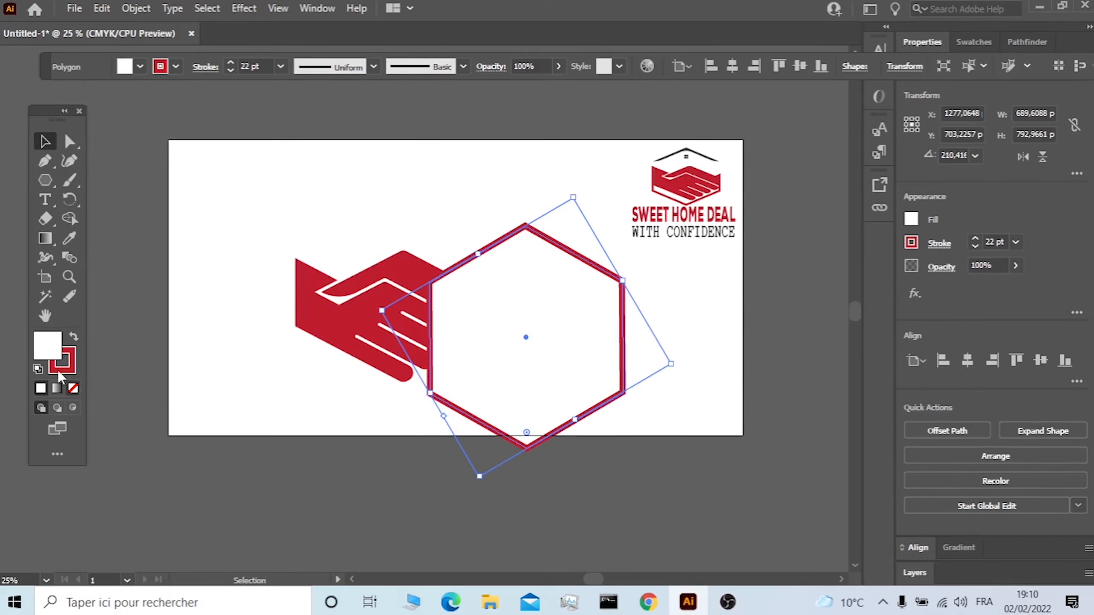
left_click(73, 389)
left_click_drag(566, 253, 424, 218)
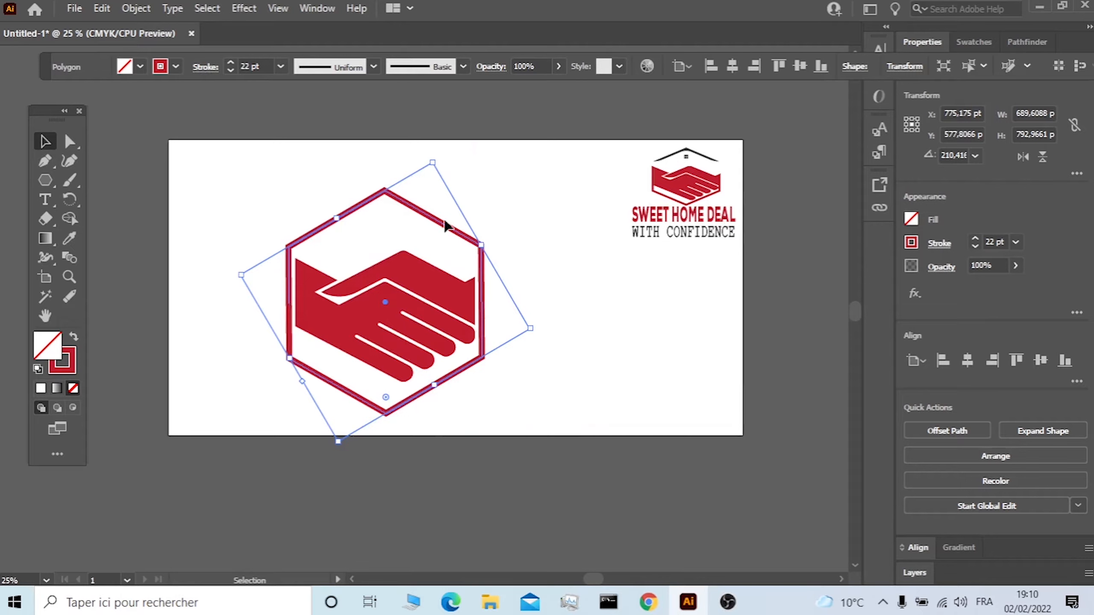
Rotate the hexagon outline to 270° so its sides stand exactly vertical, and deselect it
left_click(501, 248)
left_click(482, 249)
left_click_drag(486, 242, 385, 175)
left_click(516, 303)
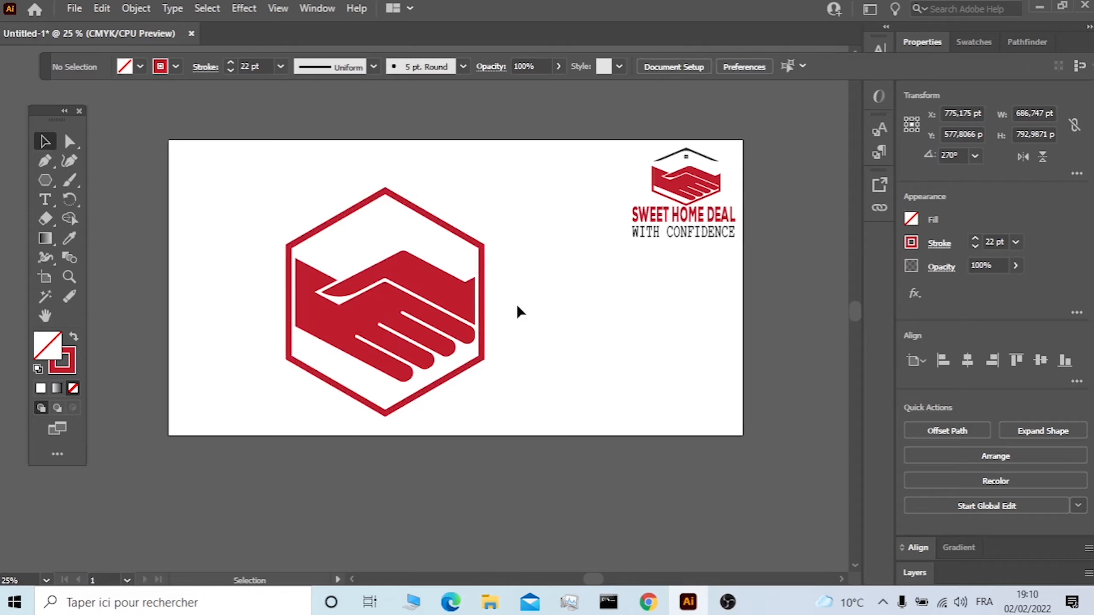
Nudge the hexagon outline 11 pt to the left
left_click(482, 315)
key("Left")
key("Left")
key("Left")
key("Left")
key("Left")
key("Left")
key("Left")
key("Left")
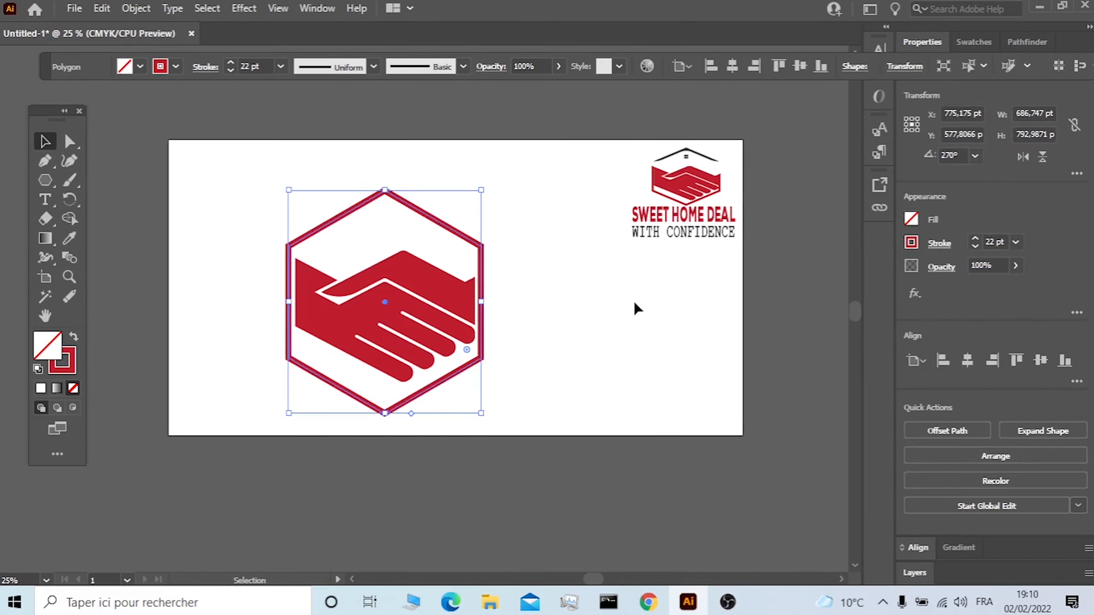
key("Left")
key("Left")
key("Left")
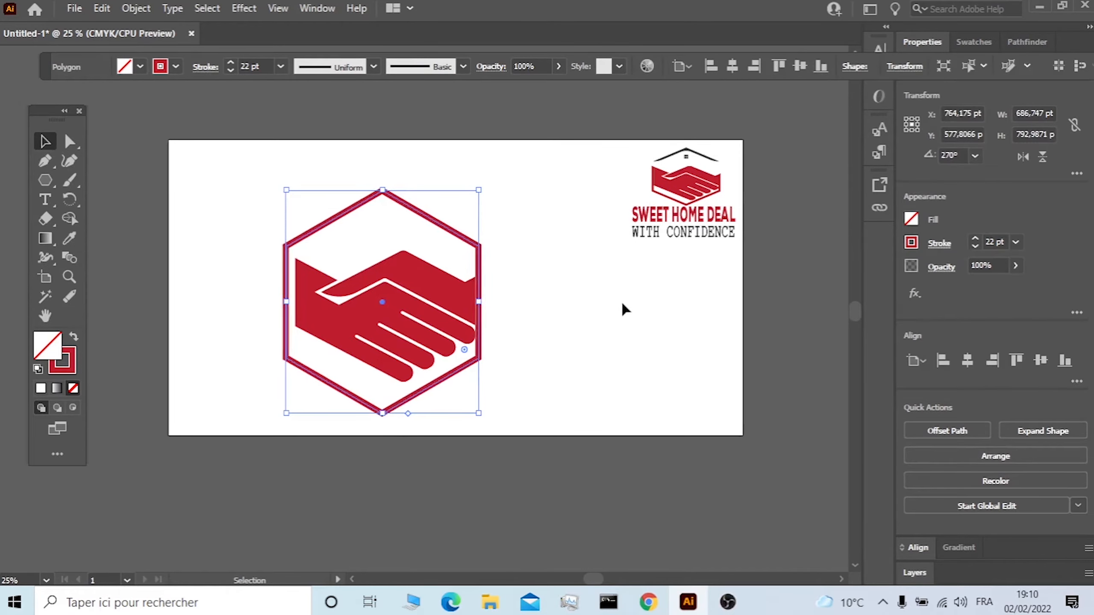
Nudge the hexagon outline 1 pt to the left so its right side meets the handshake, and deselect it
left_click(541, 311)
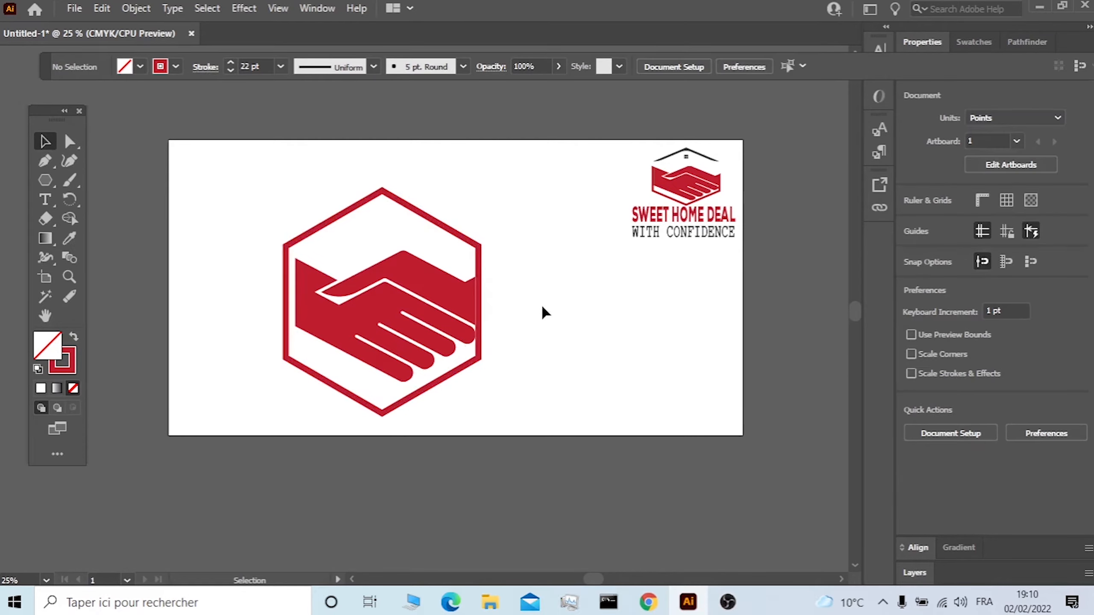
left_click(475, 245)
scroll(478, 271, "up", 3, "alt")
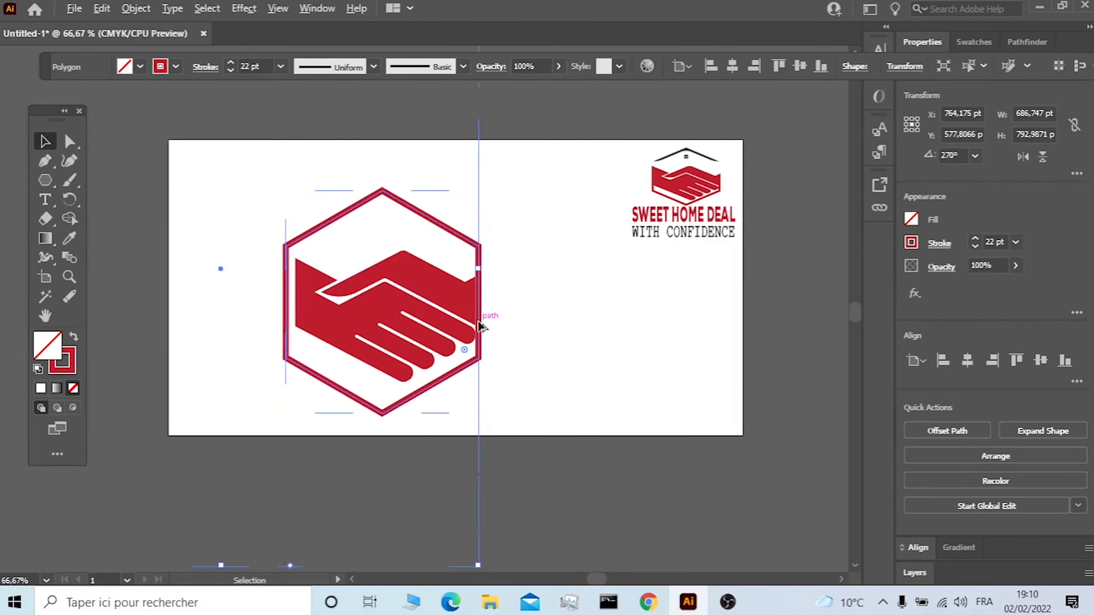
key("Right")
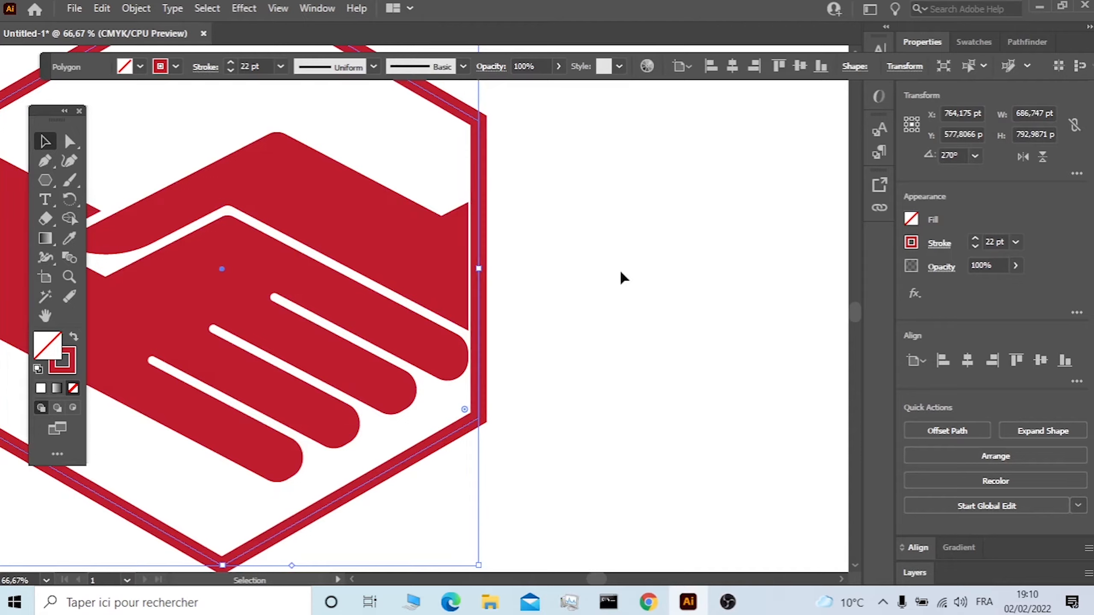
key("Left")
key("Left")
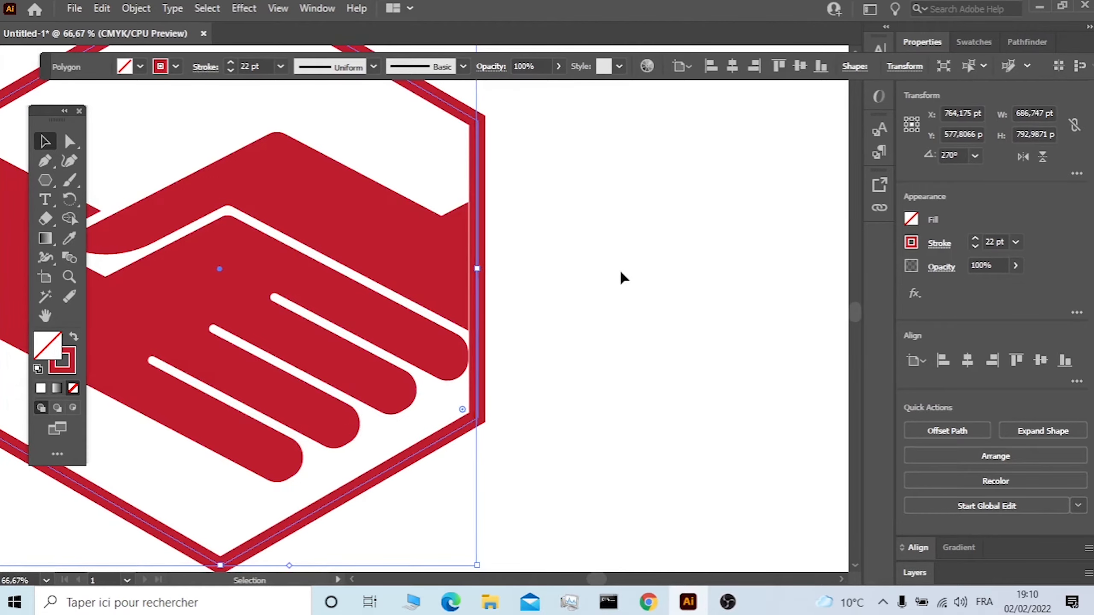
left_click(558, 274)
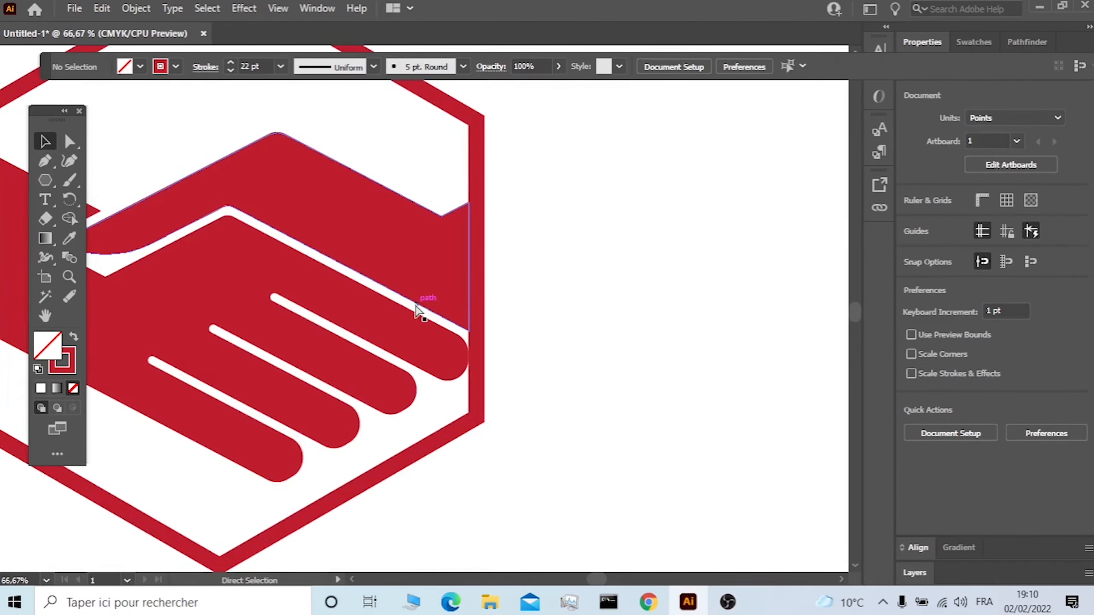
Narrow the hexagon outline to about 660 pt wide by moving its left side in to meet the wrist edge
scroll(417, 310, "left", 5, "ctrl")
scroll(417, 311, "left", 3)
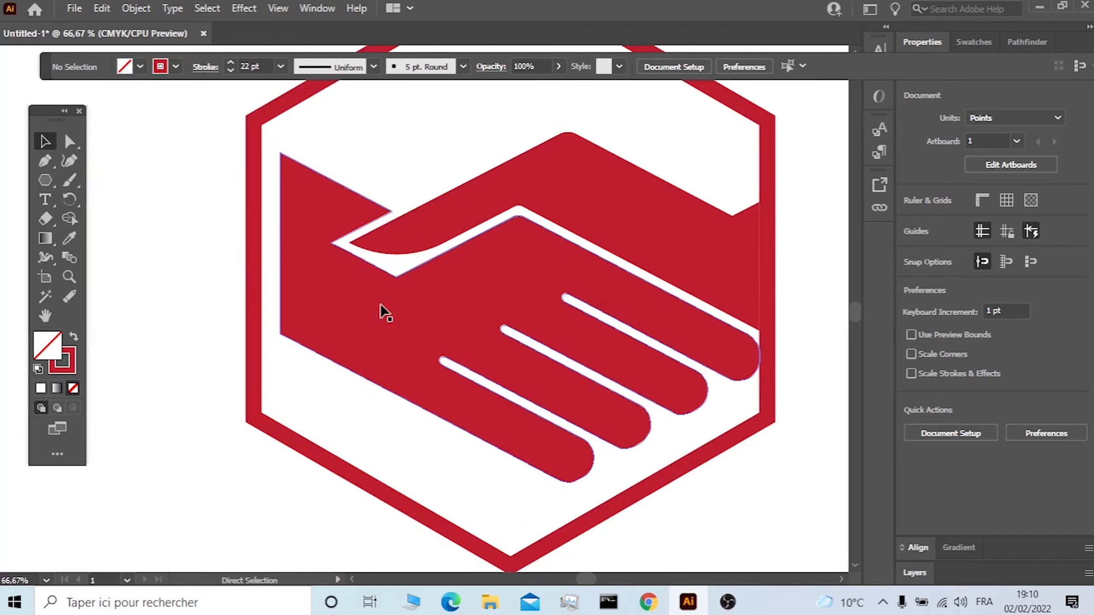
left_click(255, 278)
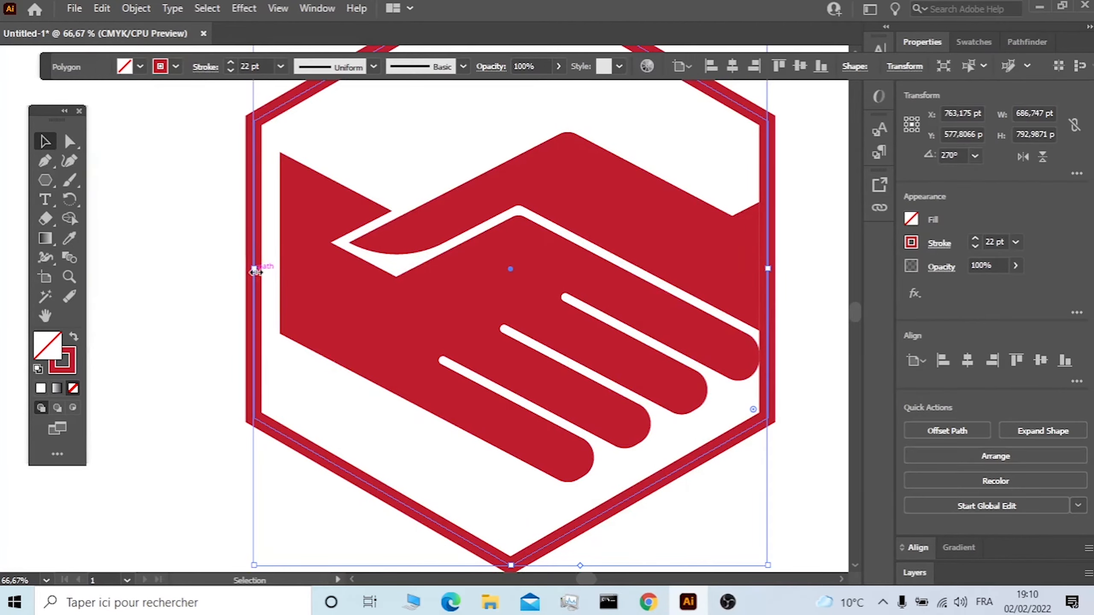
left_click_drag(255, 270, 276, 270)
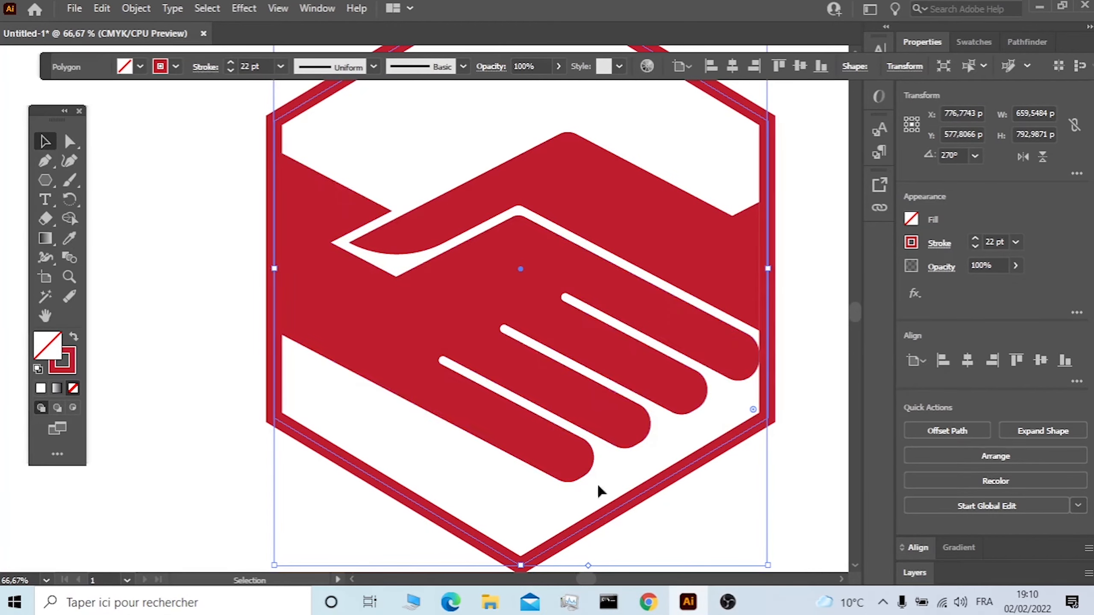
scroll(574, 388, "down", 2)
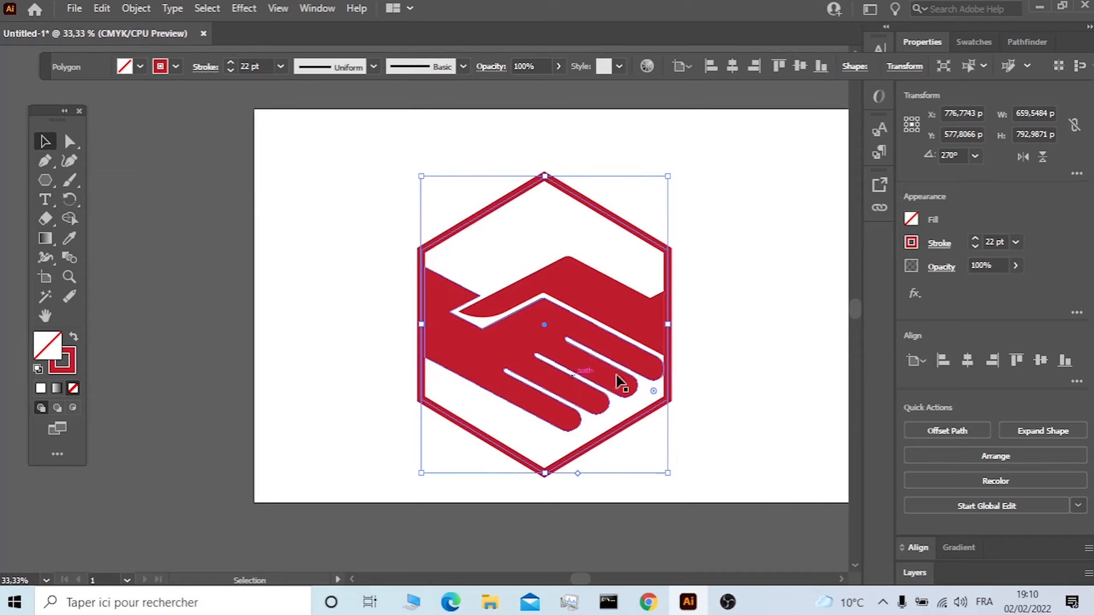
left_click(715, 235)
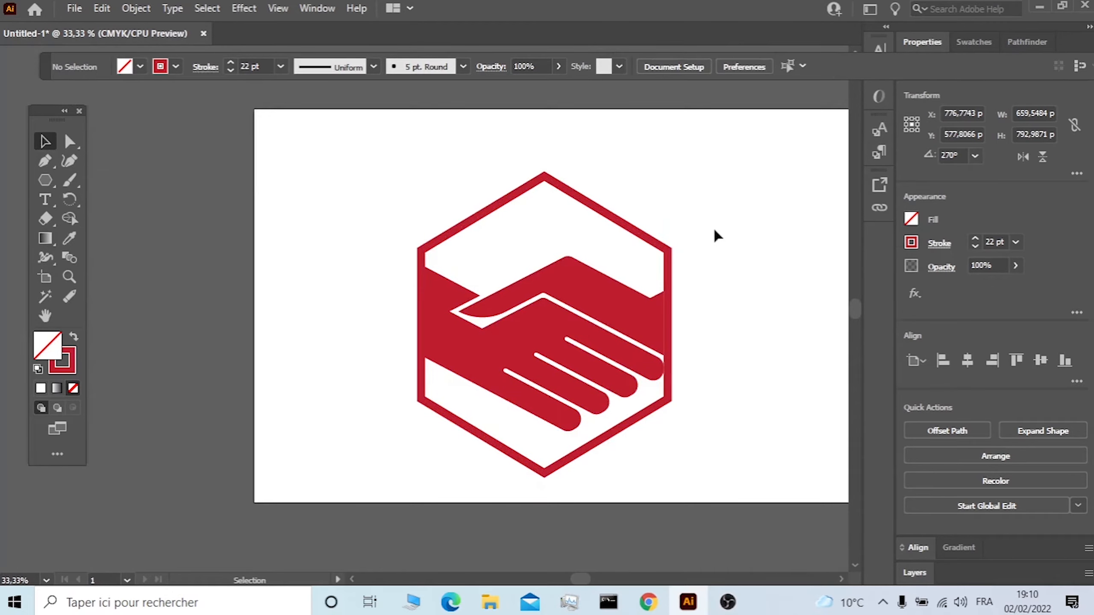
Draw a red square about 124 pt wide and, below it, a vertical bar about 17 by 256 pt, both without stroke
left_click(54, 181)
left_click(112, 178)
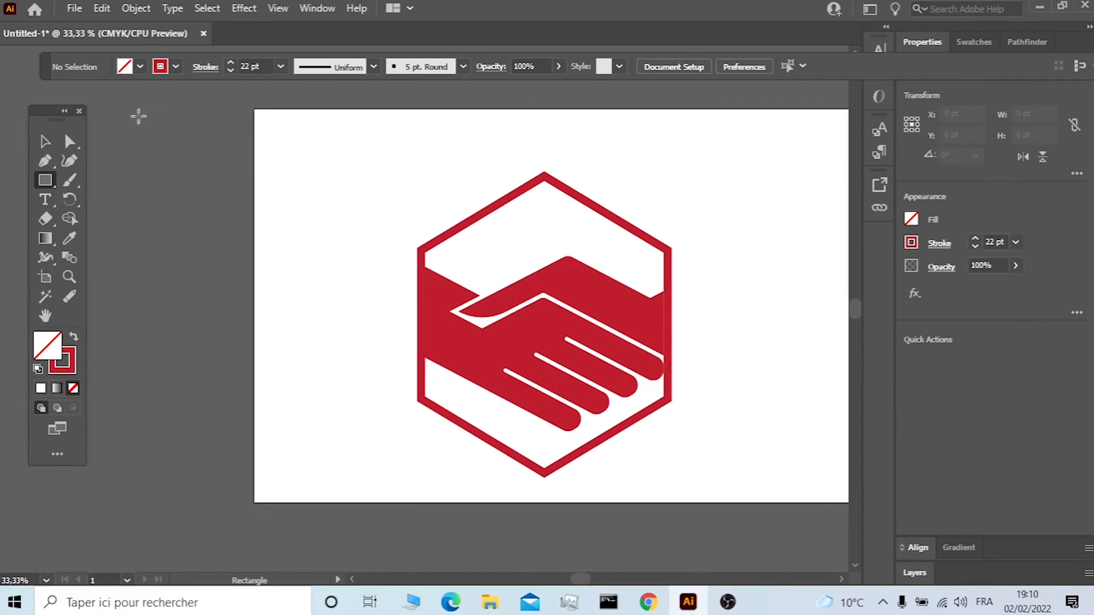
left_click(75, 337)
left_click_drag(282, 150, 329, 197)
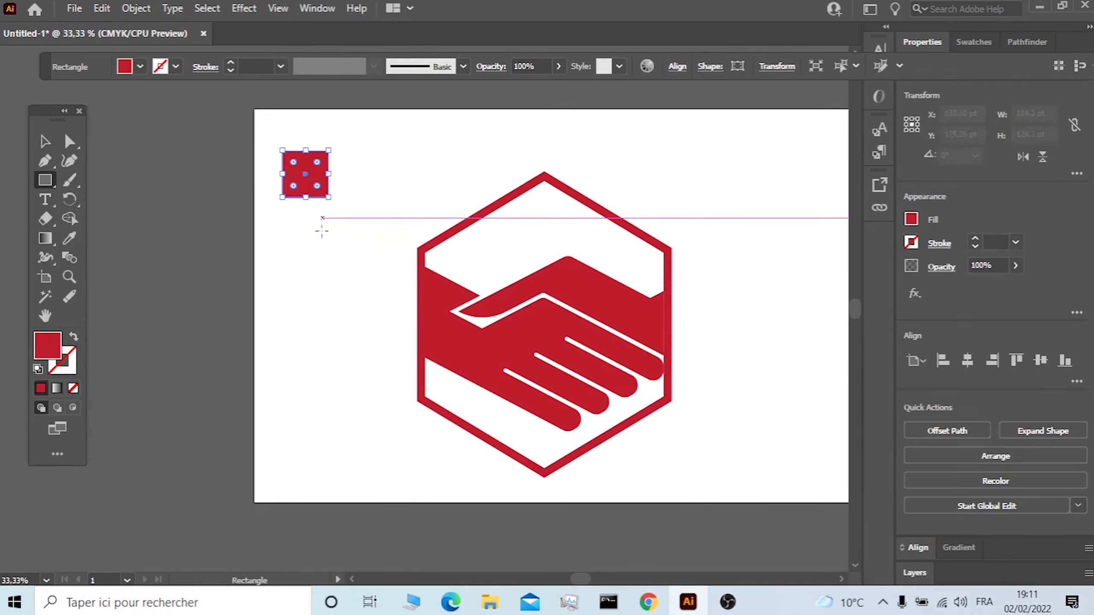
left_click_drag(302, 238, 300, 336)
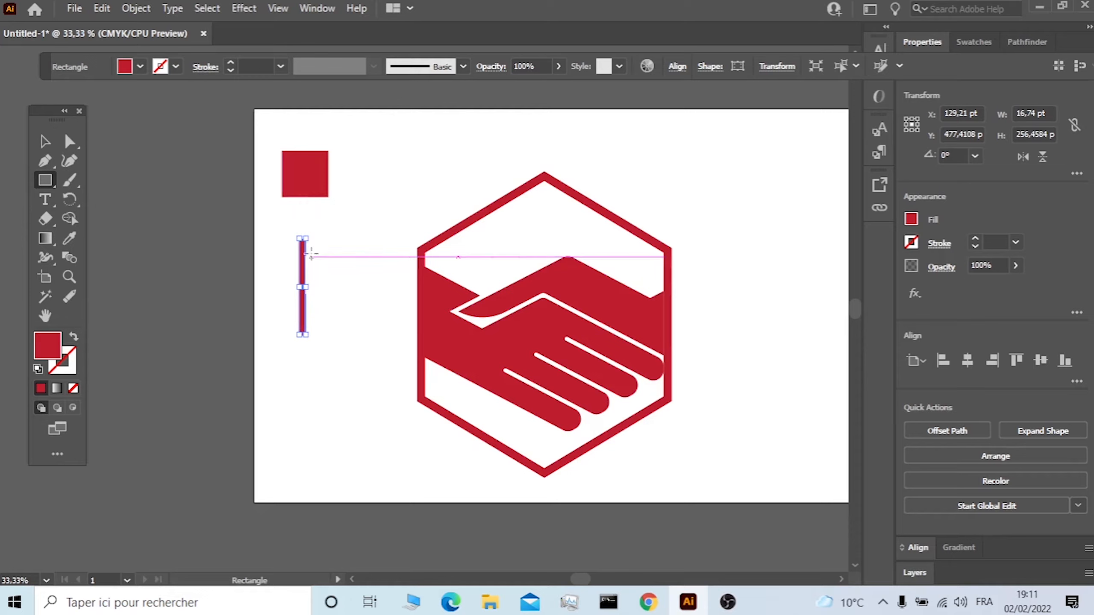
Make a copy of the vertical bar rotated by 90° to form a cross
left_click(45, 141)
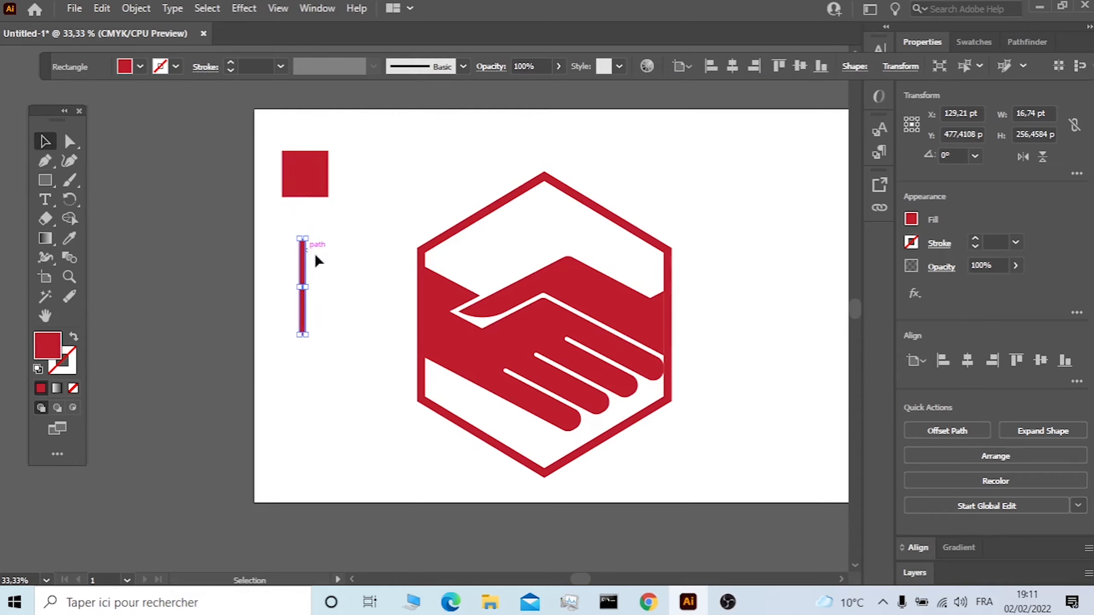
right_click(306, 271)
mouse_move(387, 485)
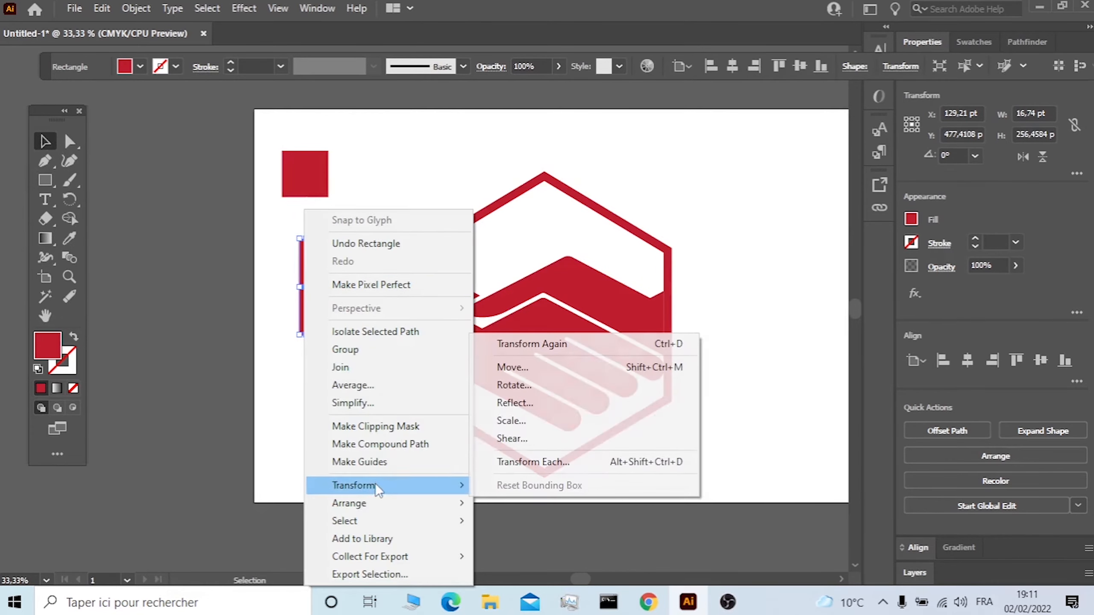
left_click(532, 388)
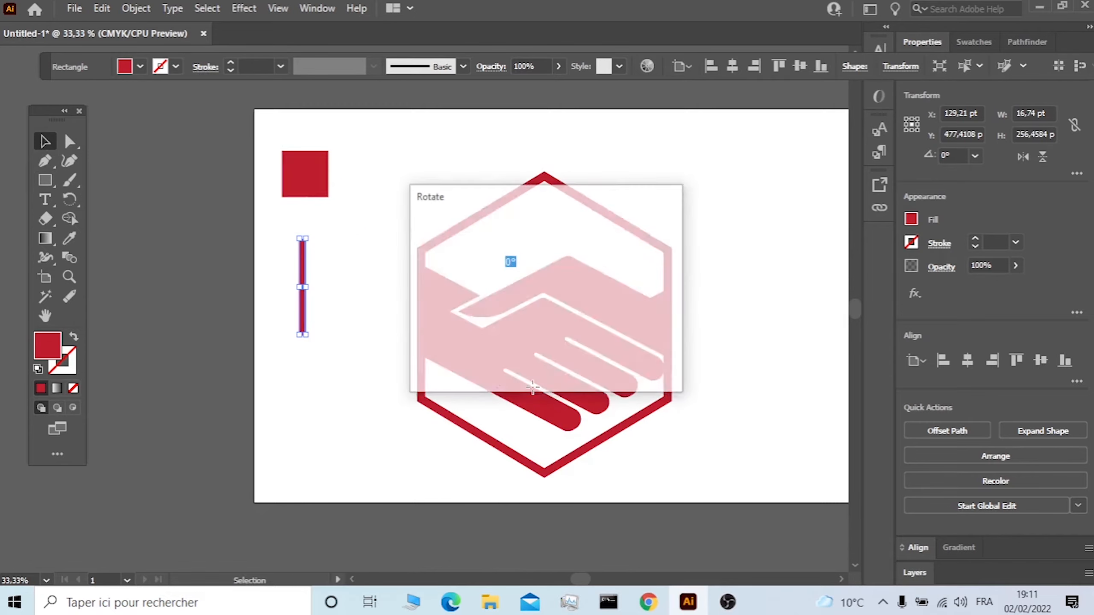
scroll(526, 262, "up", 20)
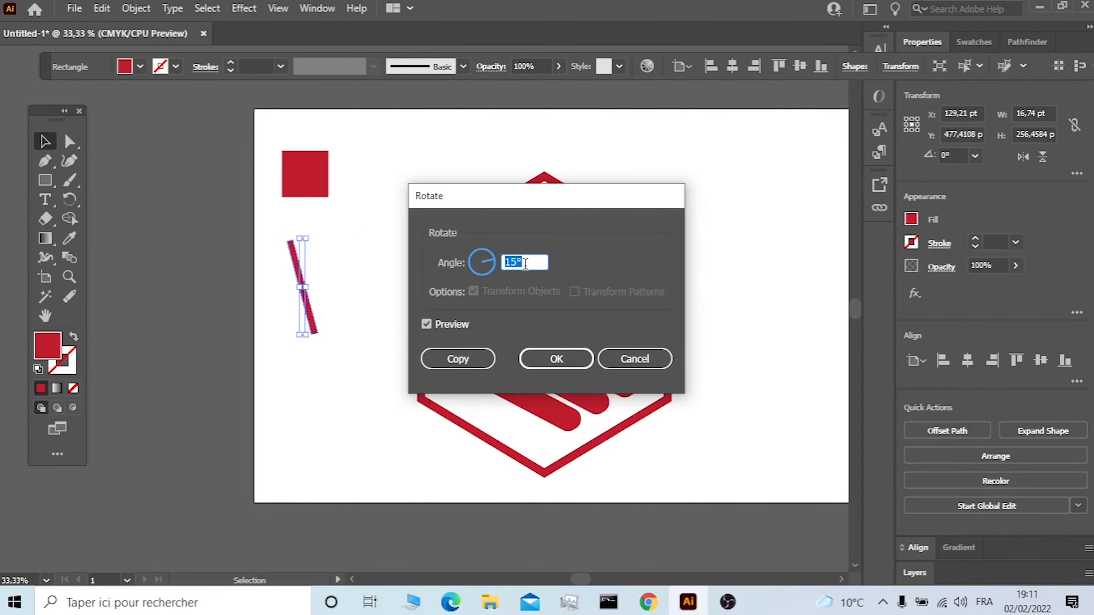
scroll(525, 262, "up", 20)
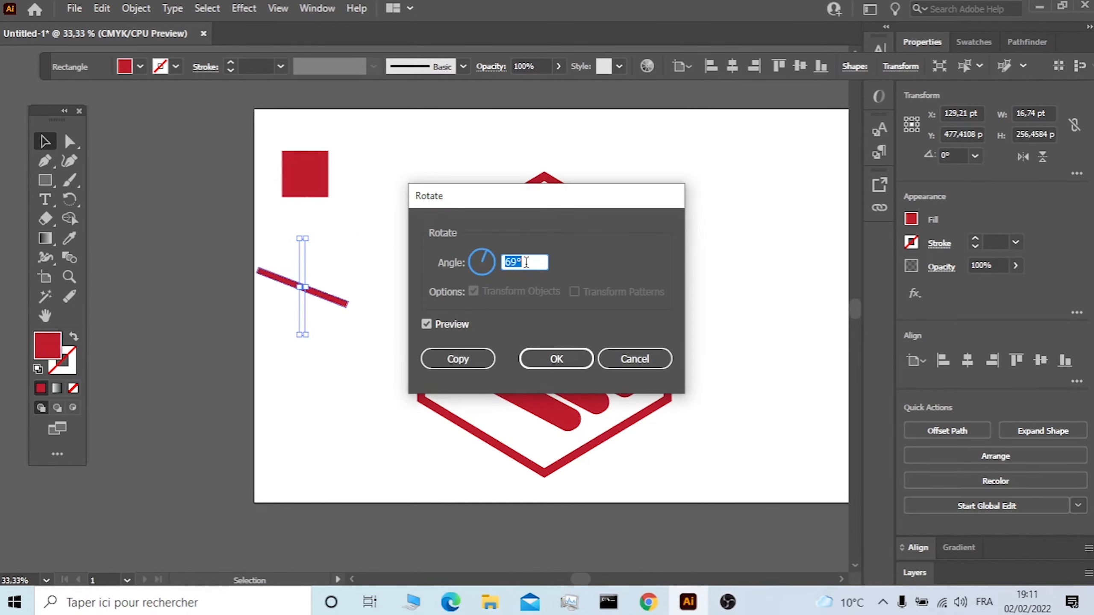
scroll(526, 262, "up", 17)
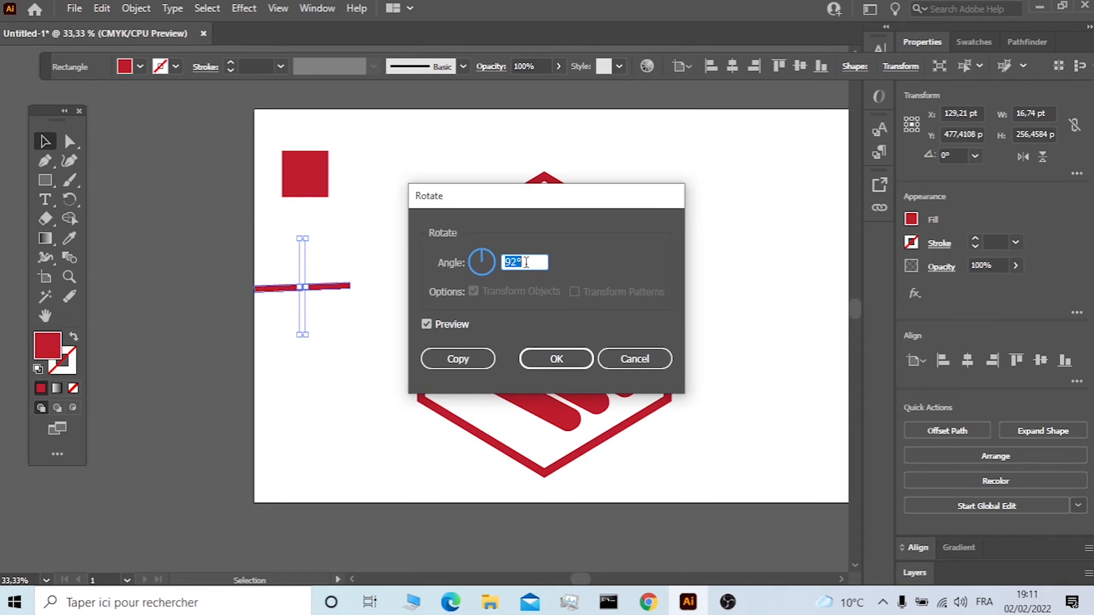
scroll(527, 263, "down", 1)
left_click(456, 359)
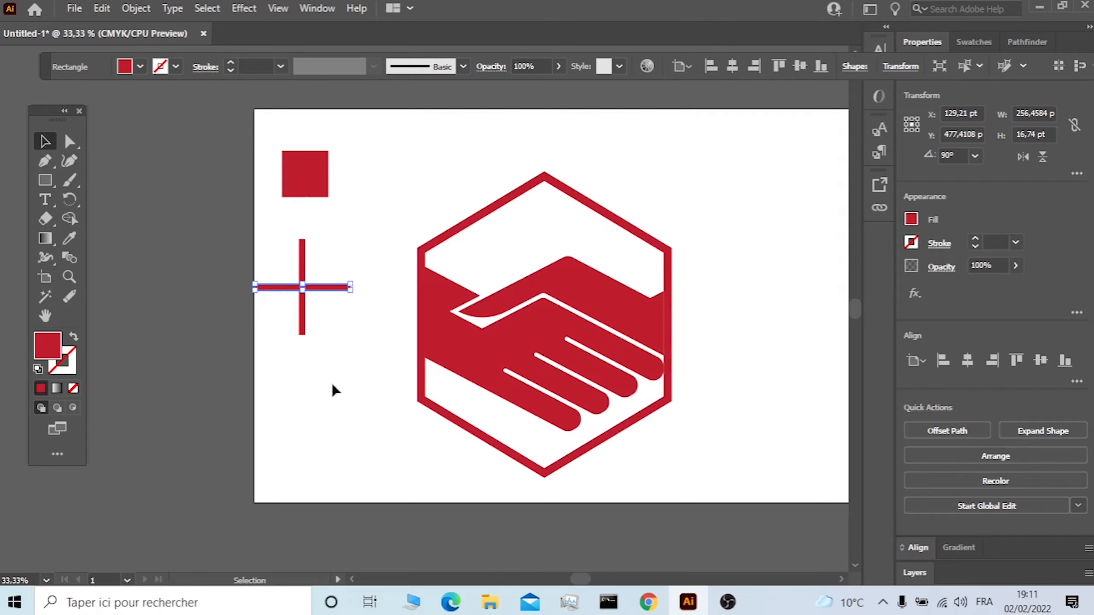
Select the square and both bars and align their centres horizontally and vertically
left_click(349, 347)
left_click_drag(349, 347, 282, 146)
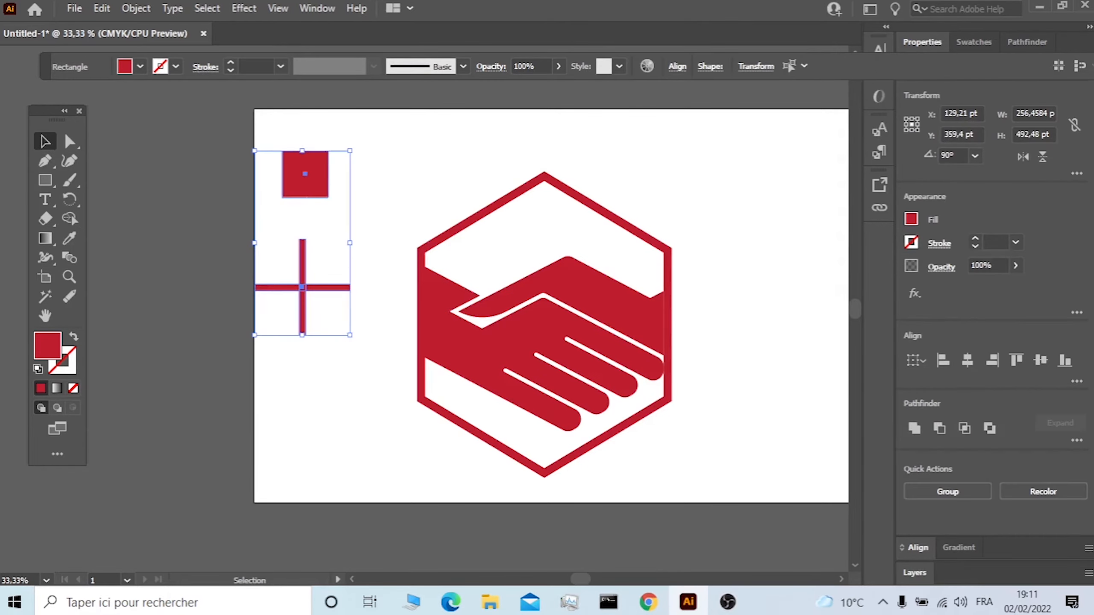
left_click(1031, 42)
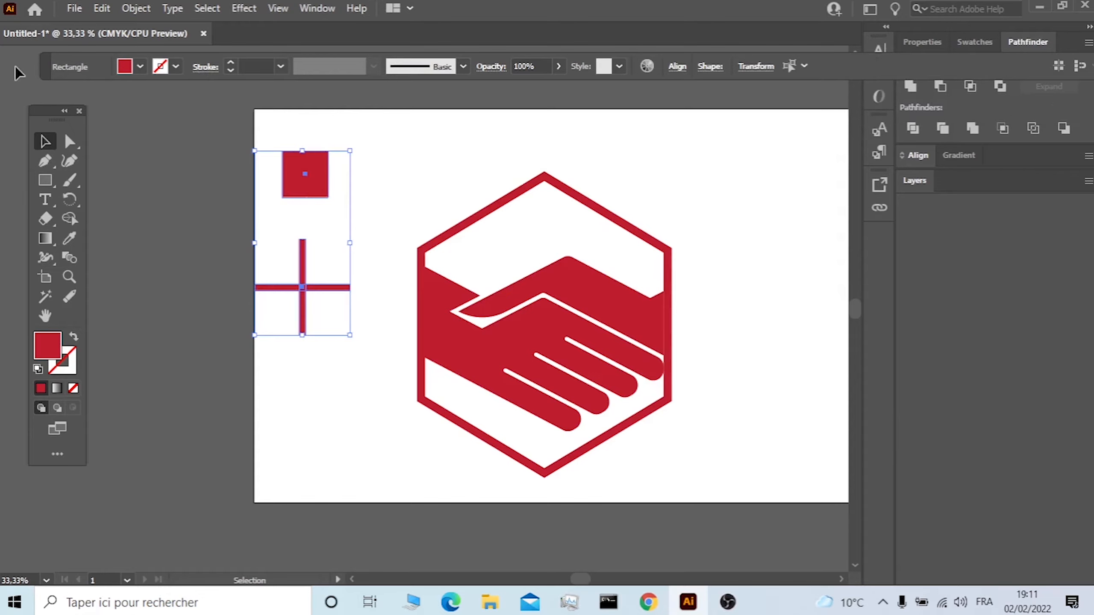
left_click_drag(37, 65, 41, 88)
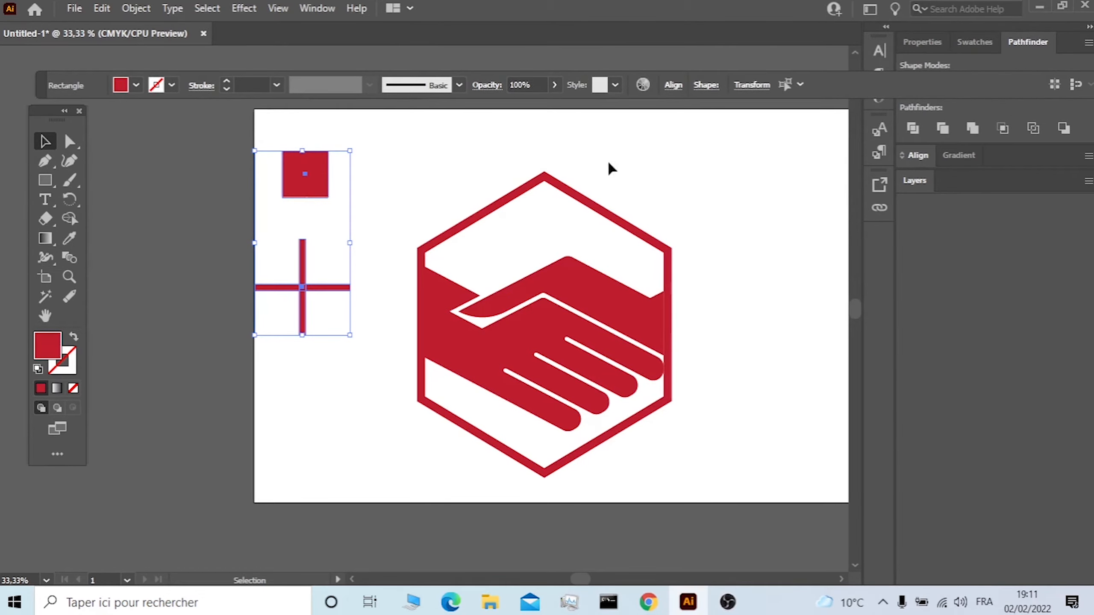
left_click_drag(45, 84, 42, 73)
left_click(971, 156)
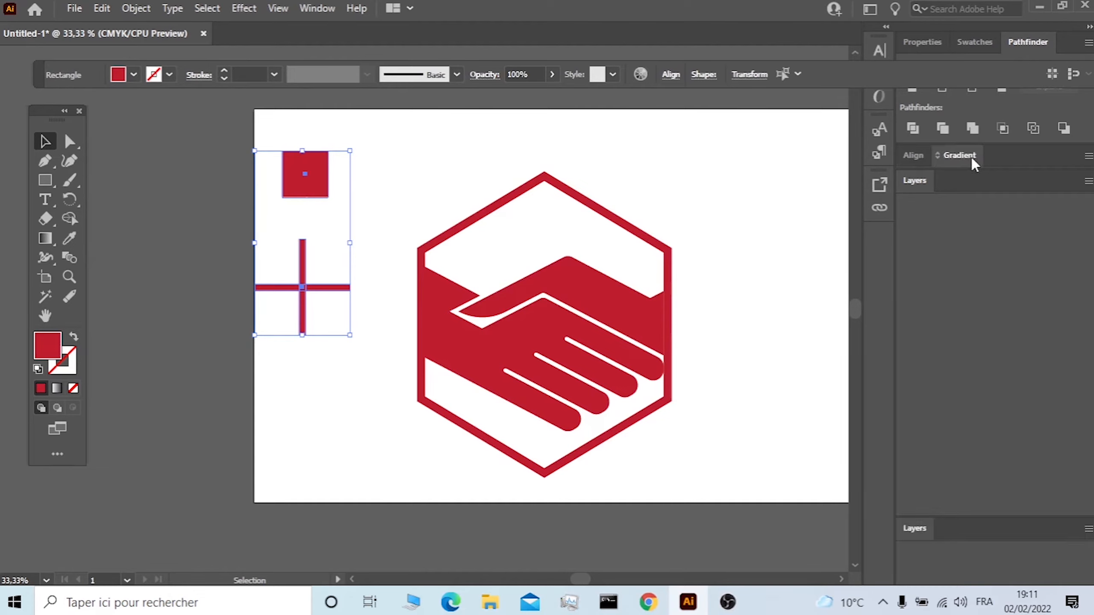
left_click(926, 155)
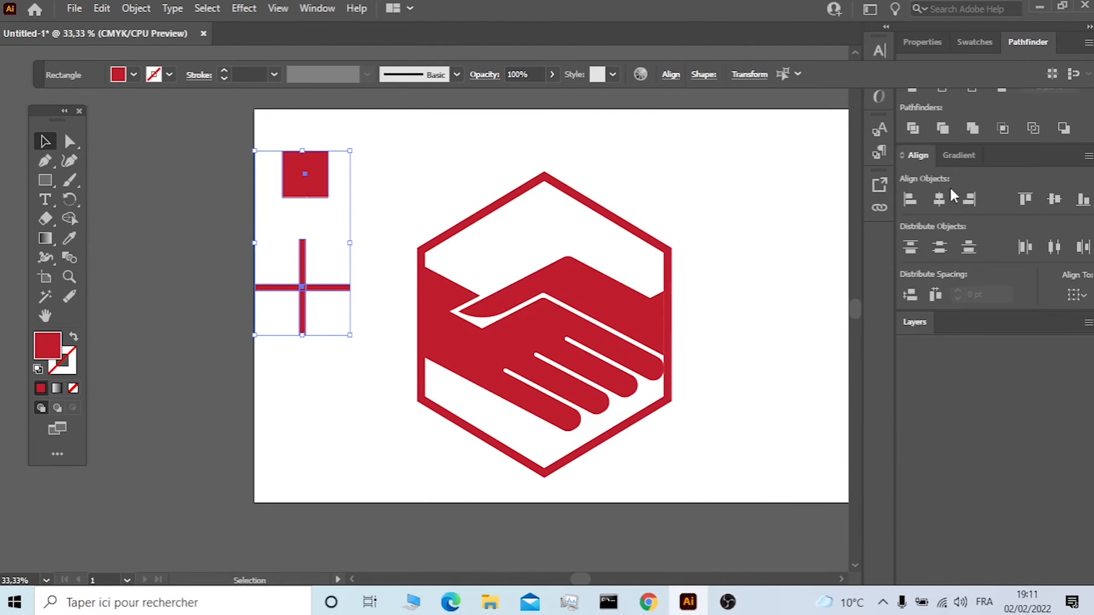
left_click(940, 200)
left_click(1055, 199)
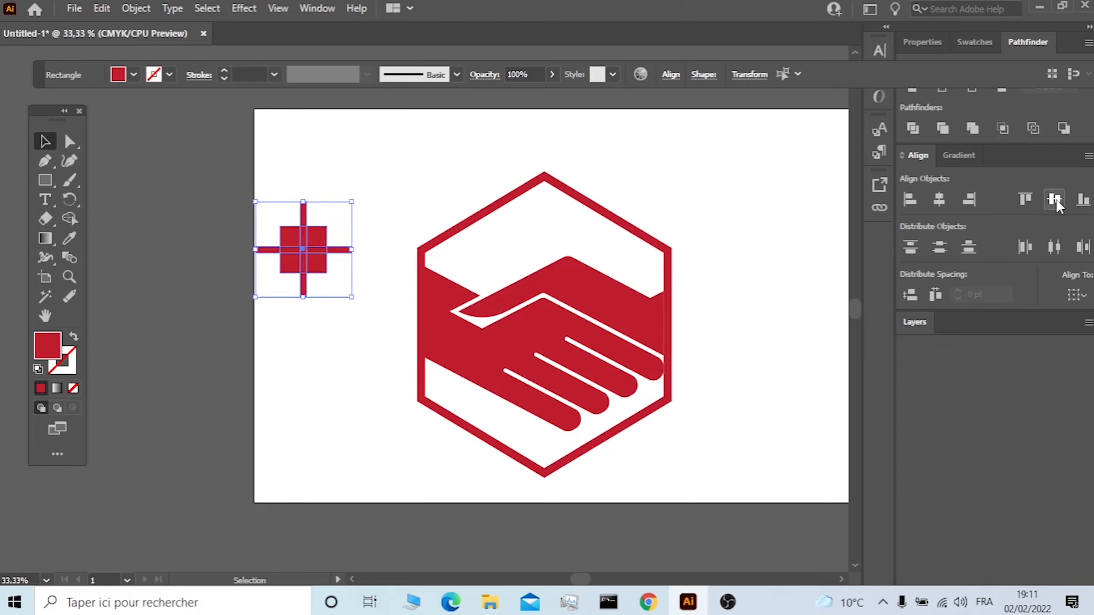
Subtract the crossed bars from the square to form a four-pane window, and deselect it
left_click(922, 42)
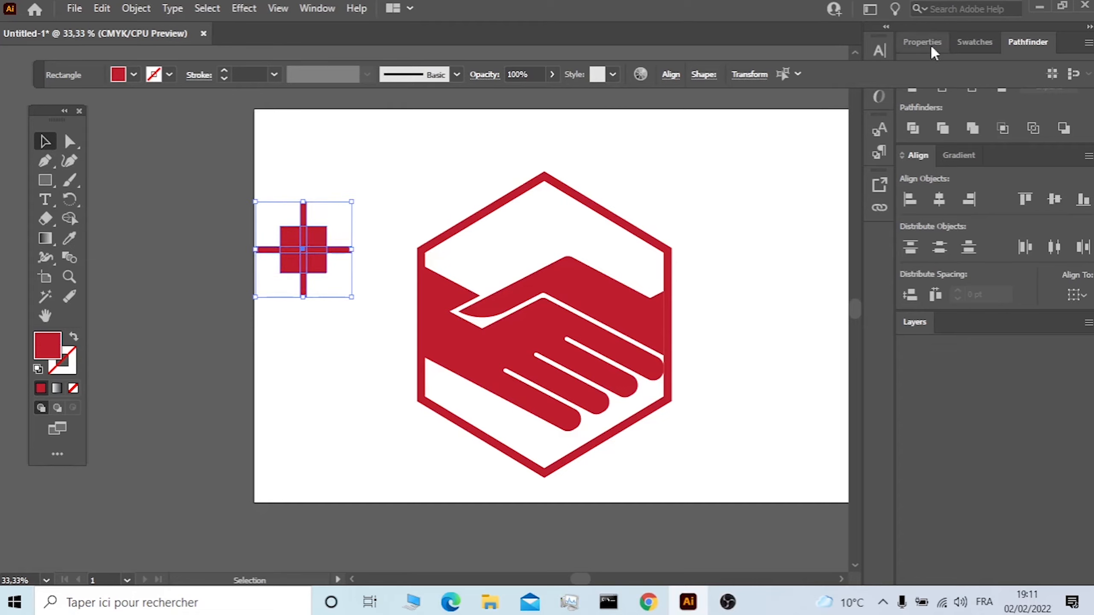
left_click(941, 428)
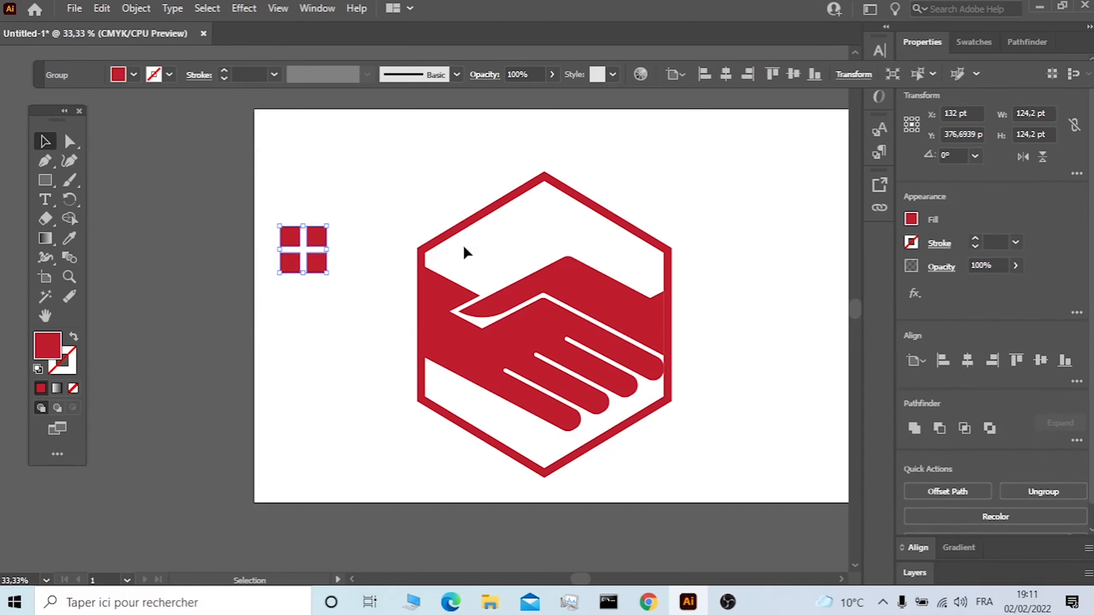
left_click(316, 173)
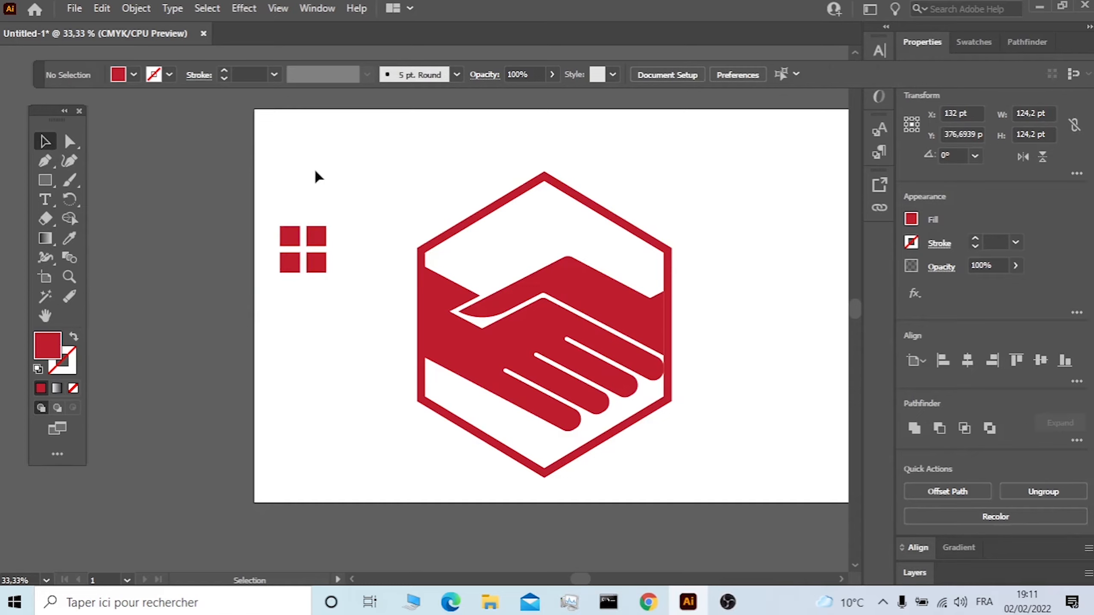
Scale the window down to about 54 pt and centre it just below the hexagon's upper peak
left_click_drag(341, 205, 552, 213)
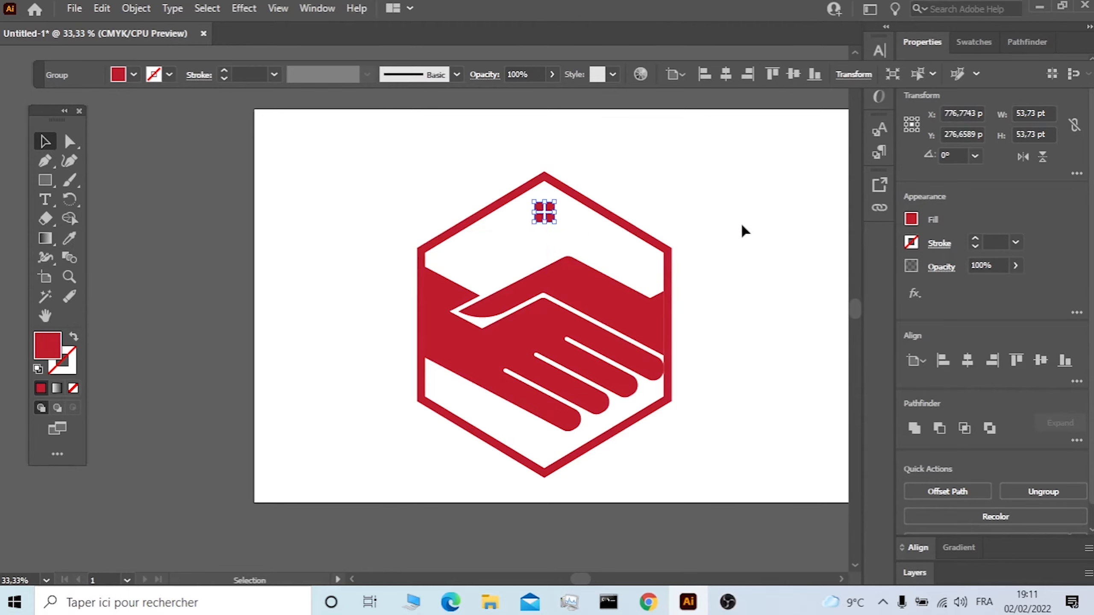
left_click(740, 222)
Expand the hexagon outline's stroke into a filled shape
left_click(671, 273)
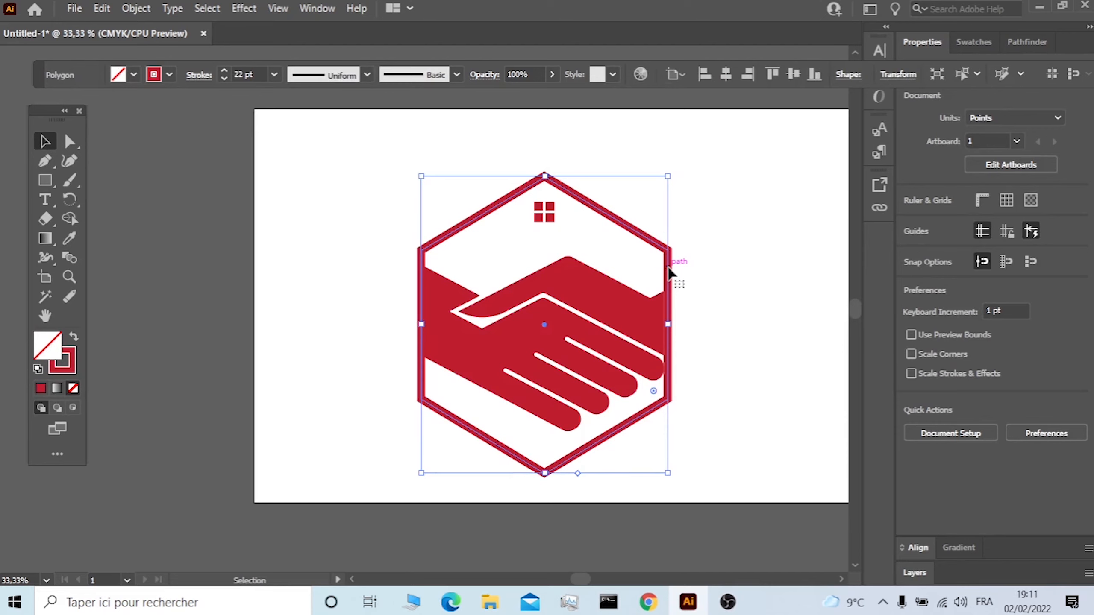
right_click(668, 268)
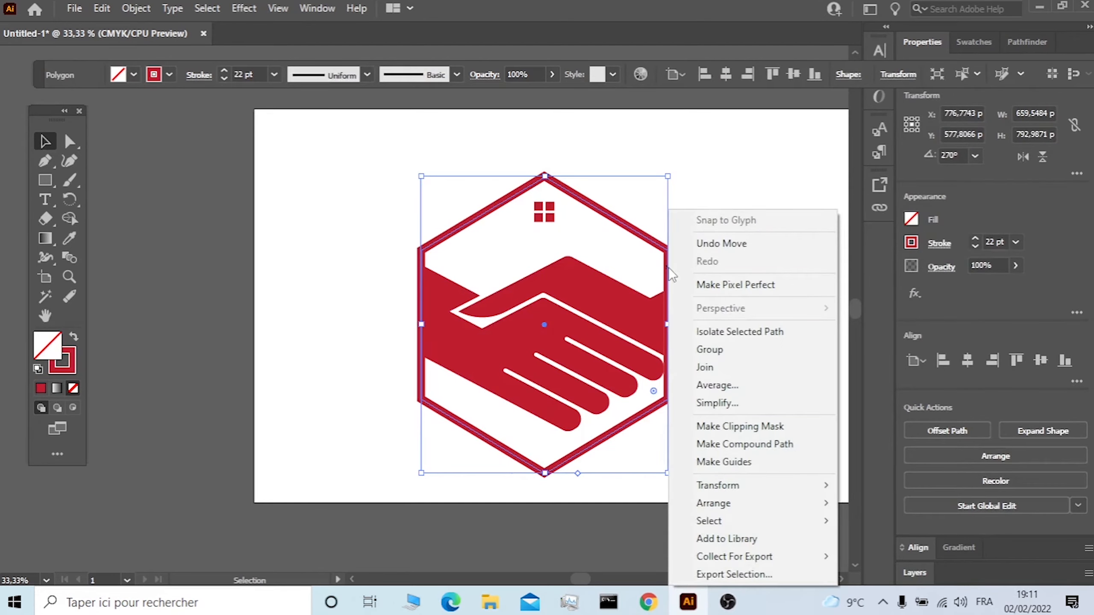
left_click(373, 214)
left_click(440, 239)
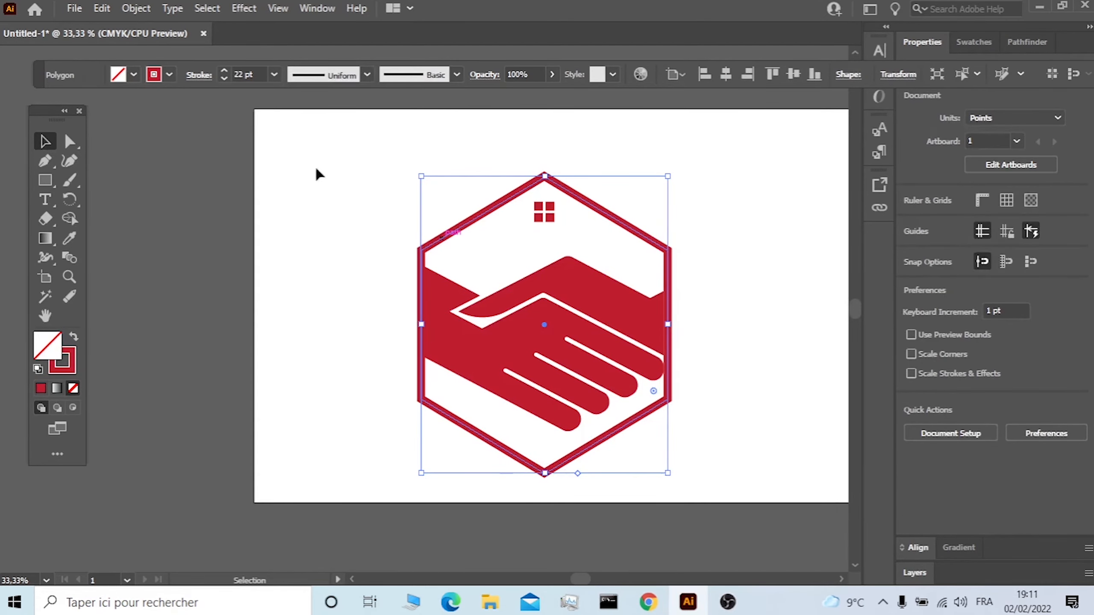
left_click(139, 8)
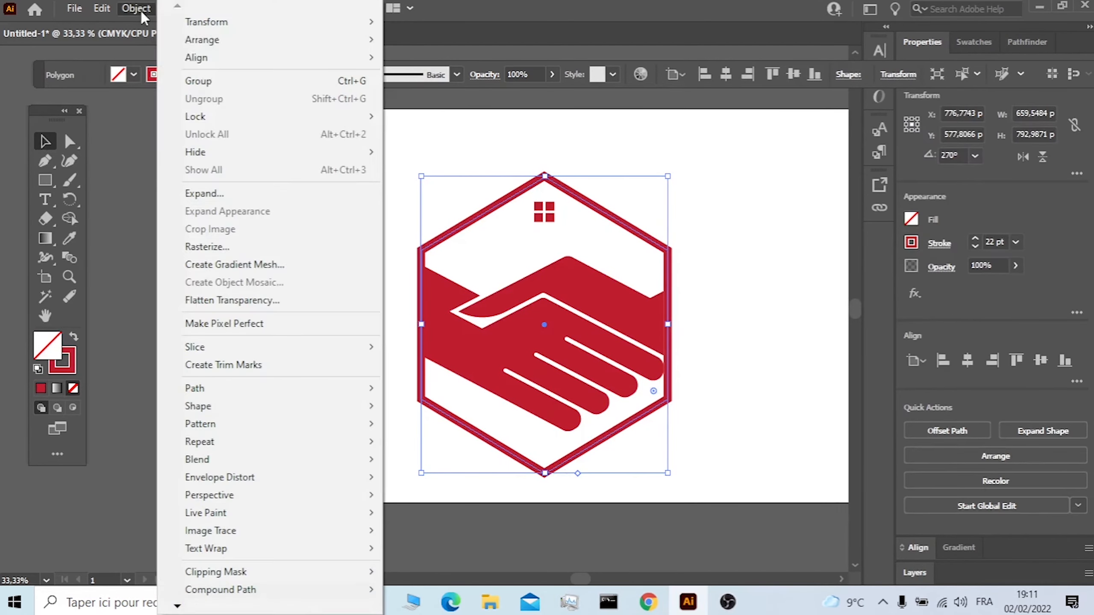
left_click(219, 193)
left_click(503, 397)
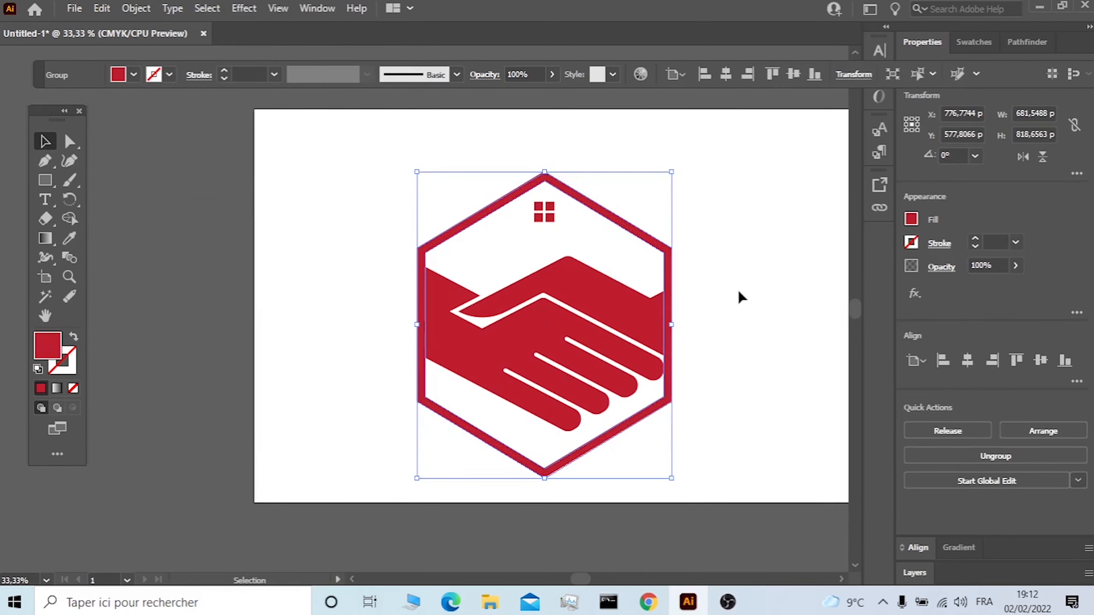
Draw lines extending the left cuff's upper edge and the right notch past the hexagon, plus a horizontal line about 985 pt long near its upper side corners
left_click(727, 288)
left_click_drag(59, 181, 104, 256)
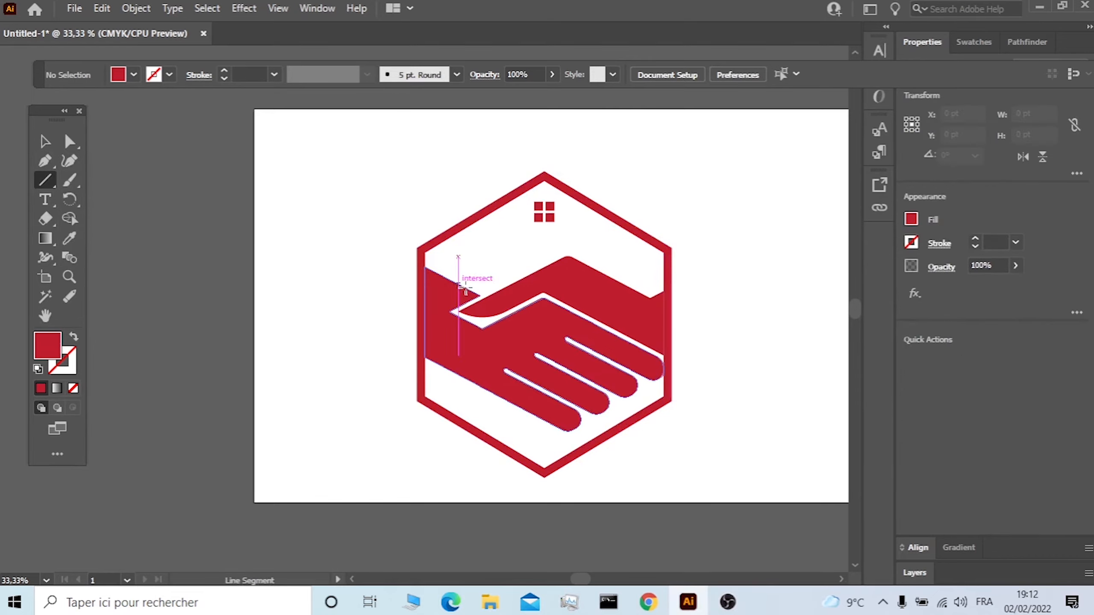
left_click_drag(414, 263, 370, 238)
scroll(710, 304, "up", 3)
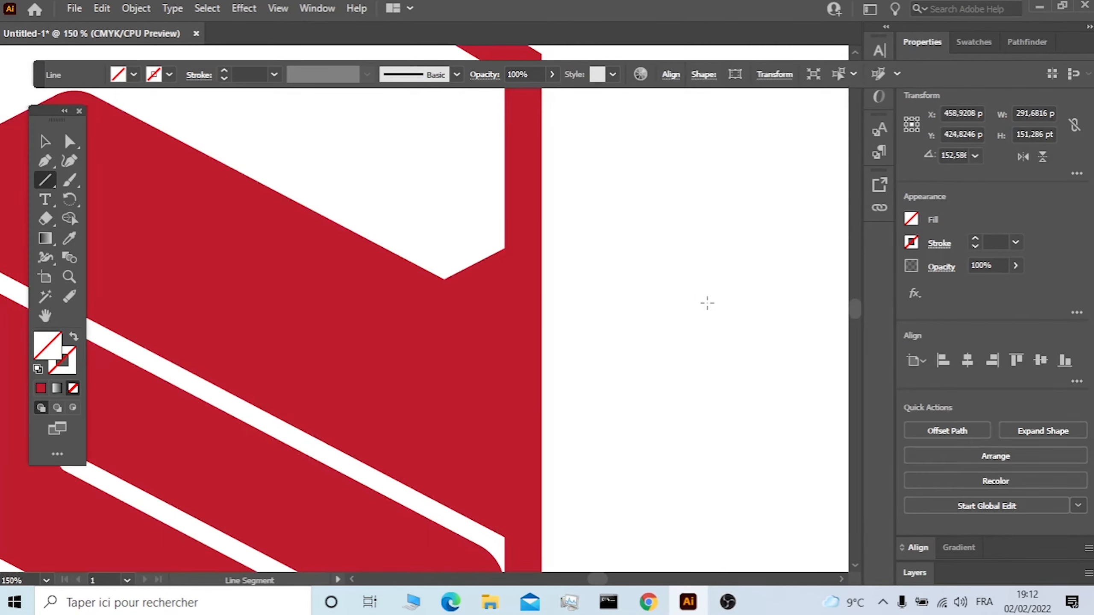
left_click_drag(446, 279, 629, 180)
scroll(424, 235, "down", 4)
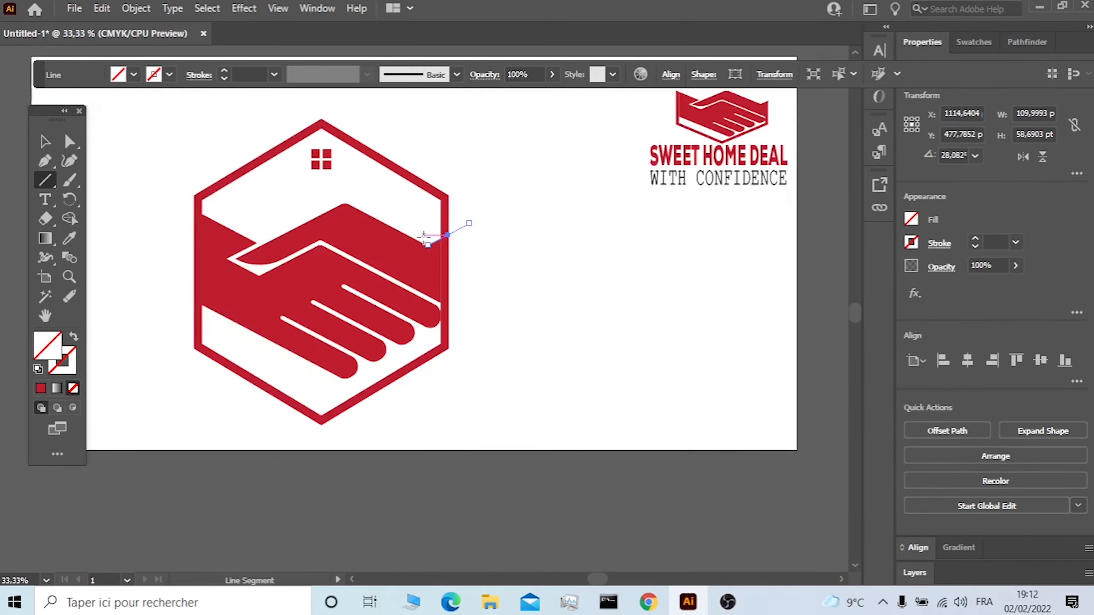
left_click_drag(477, 232, 110, 234)
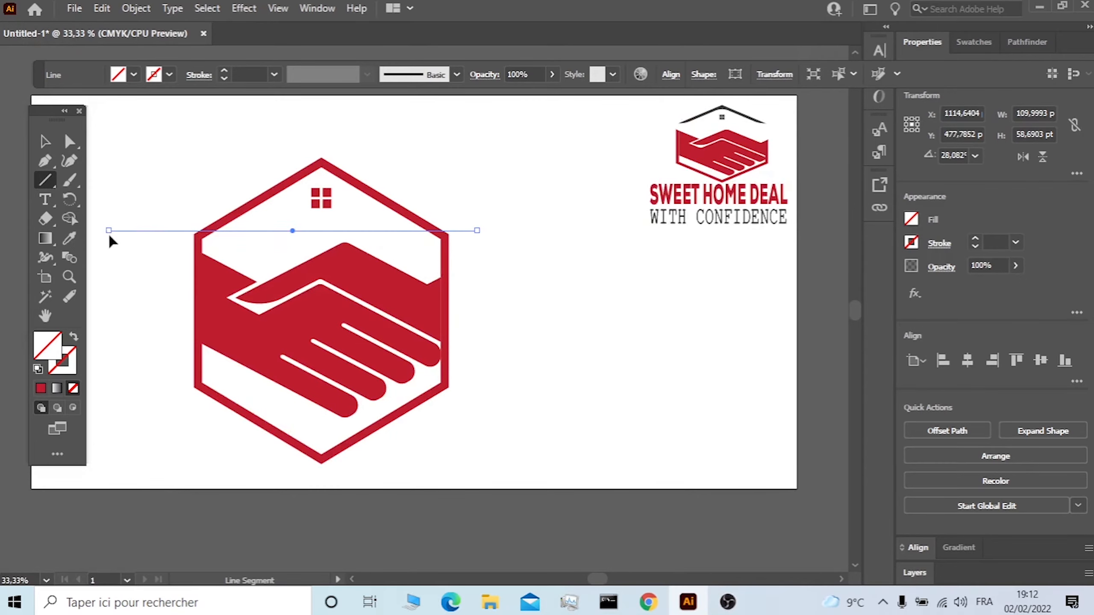
Select the symbol with its cutting lines, set a red fill, and remove the hexagon's side sections between the lines with Shape Builder
key("v")
left_click_drag(127, 131, 530, 459)
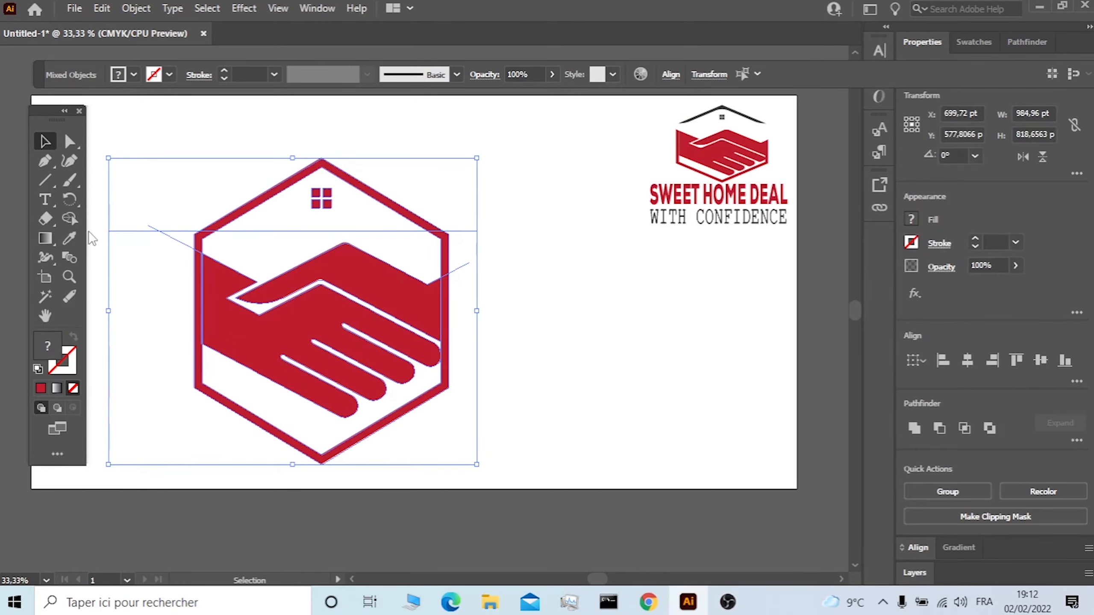
left_click(68, 218)
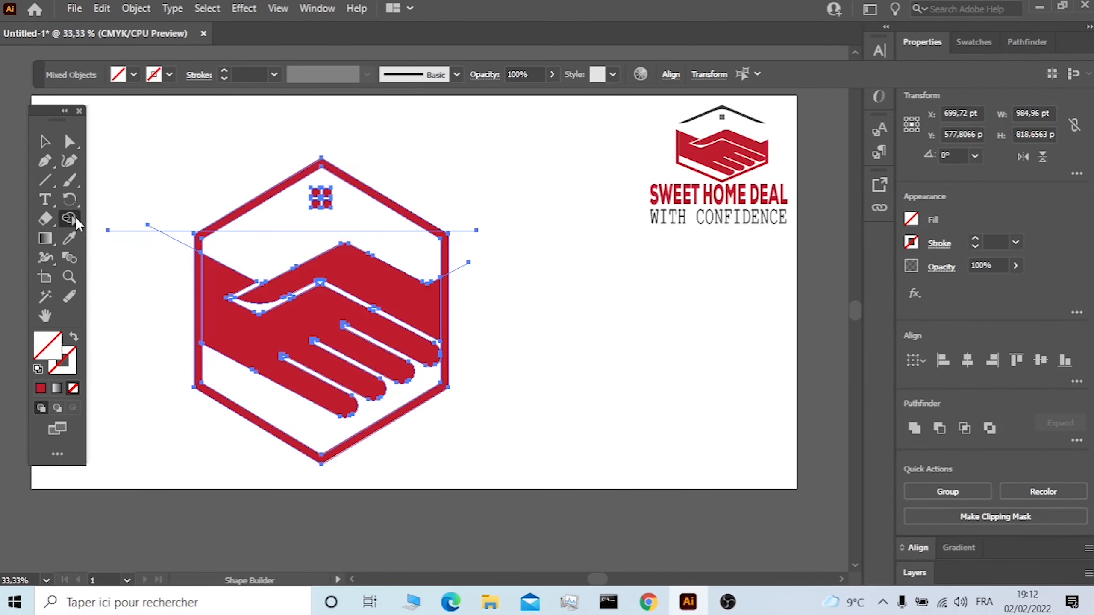
left_click(133, 75)
left_click(120, 102)
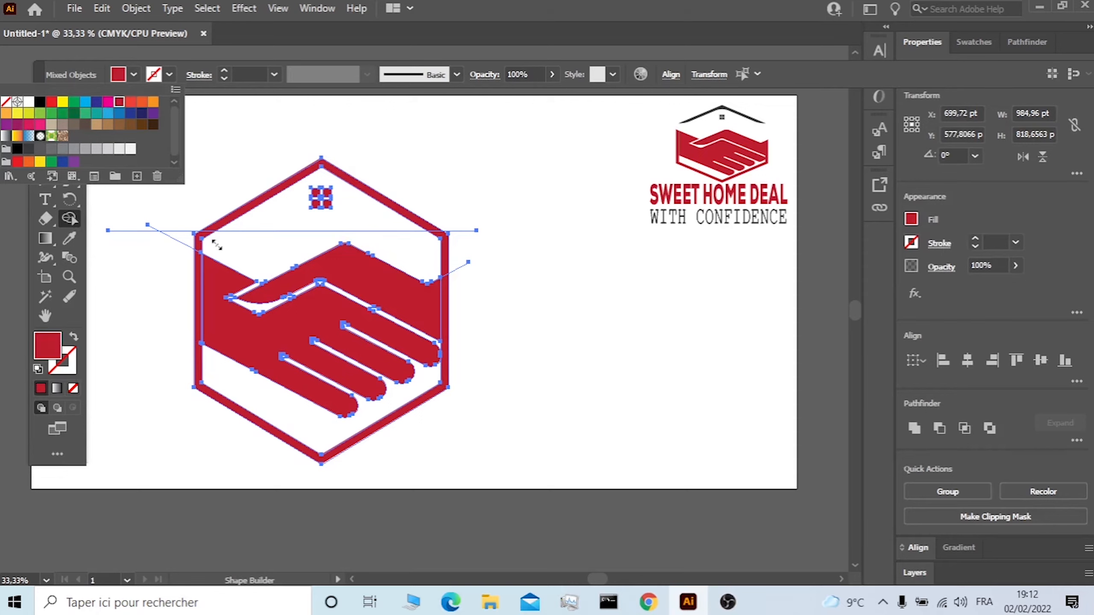
left_click(206, 198)
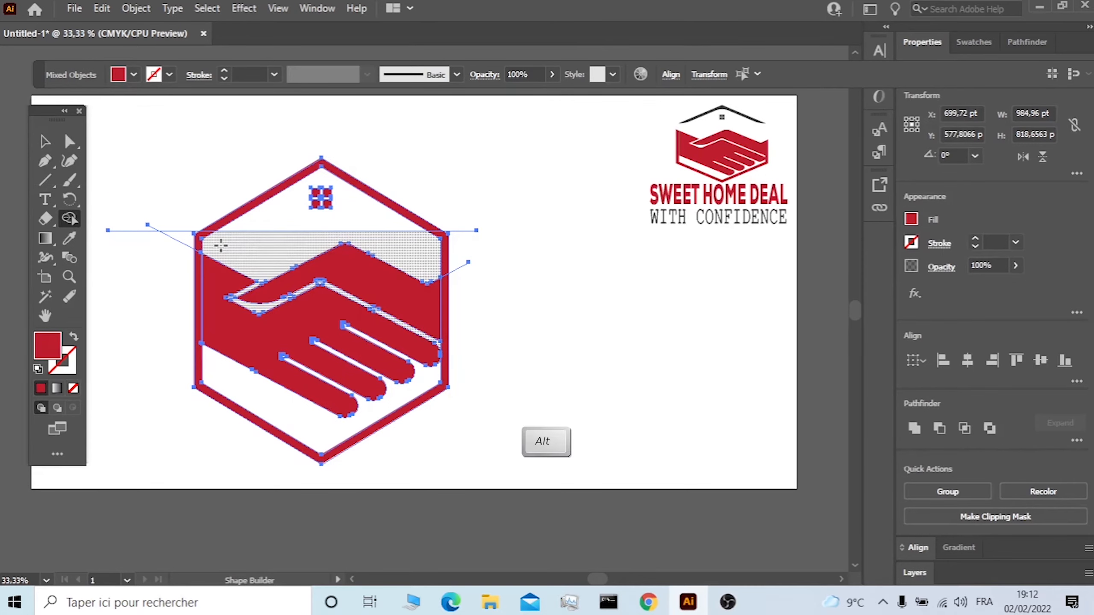
mouse_move(220, 246)
left_mouse_down()
mouse_move(190, 235)
mouse_move(459, 252)
mouse_move(470, 269)
left_mouse_up()
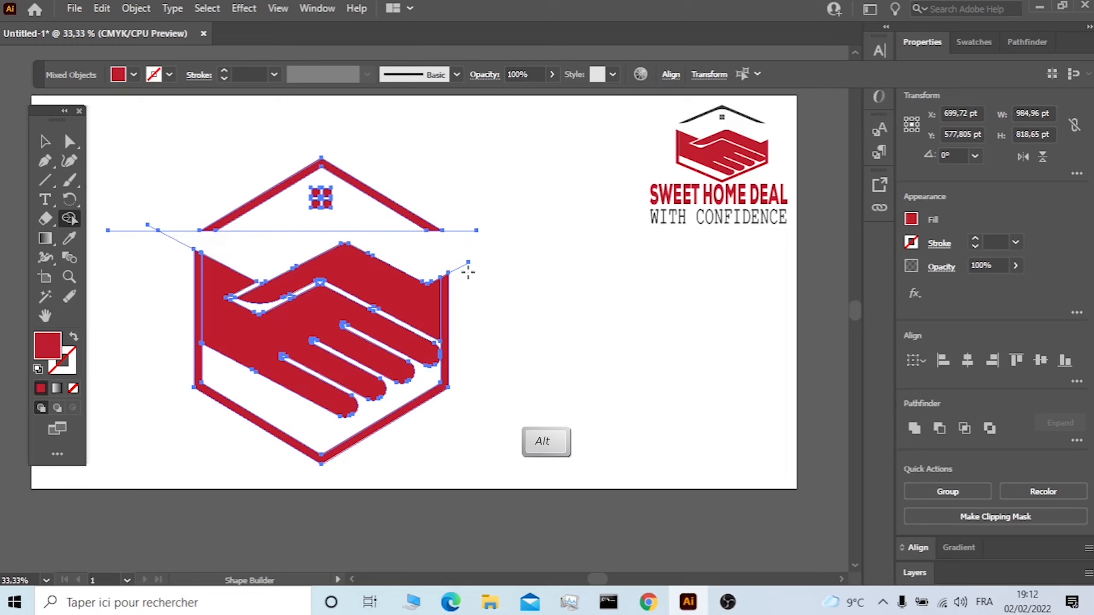
Delete the leftover horizontal line and the leftover slanted line pieces on both sides of the hexagon
left_click(45, 141)
left_click(159, 213)
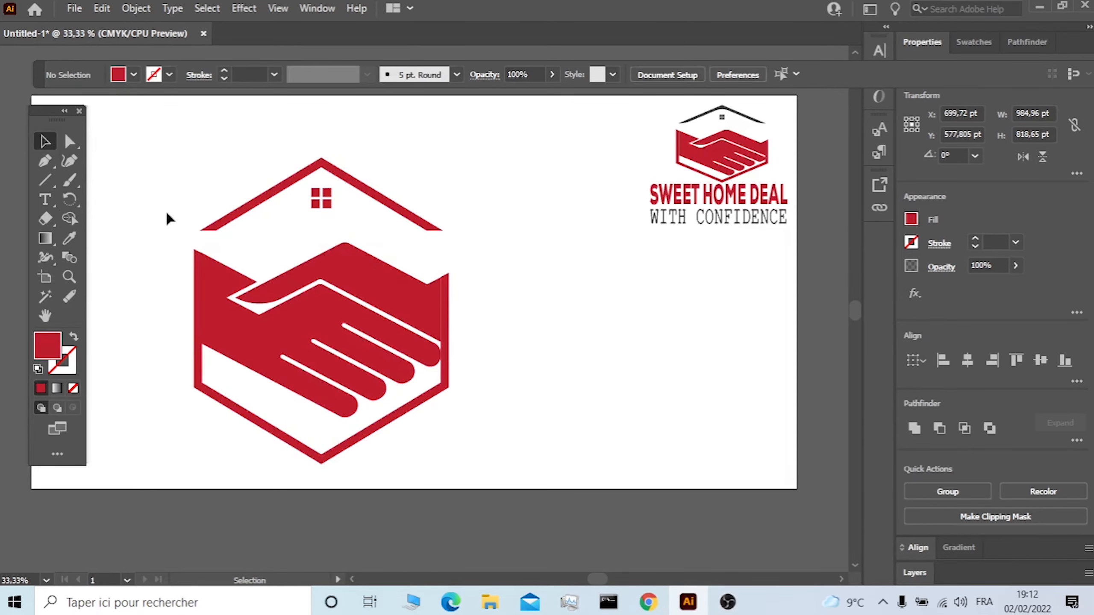
left_click(177, 235)
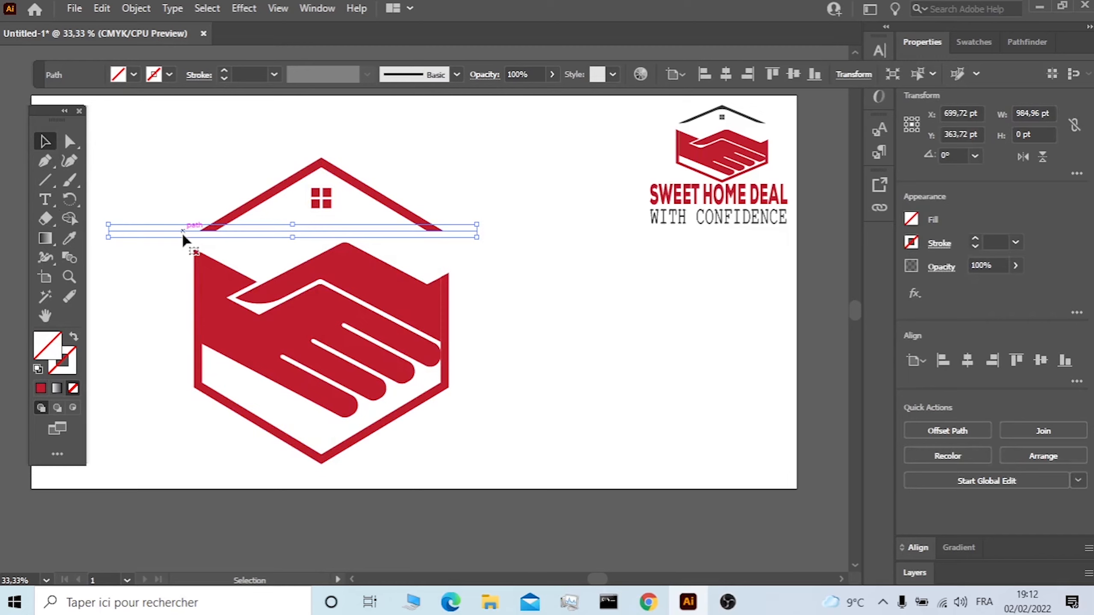
key("Delete")
left_click(183, 245)
key("Delete")
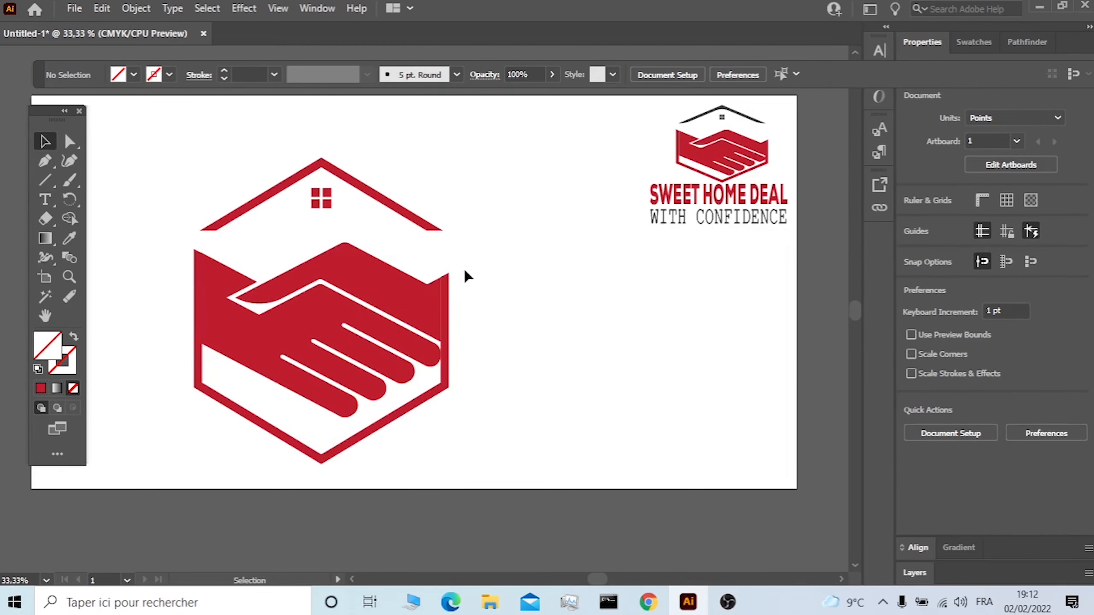
left_click(465, 266)
key("Delete")
Round the roof's two lower inner corners by about 147 pt, and round the inner corner under its peak
key("a")
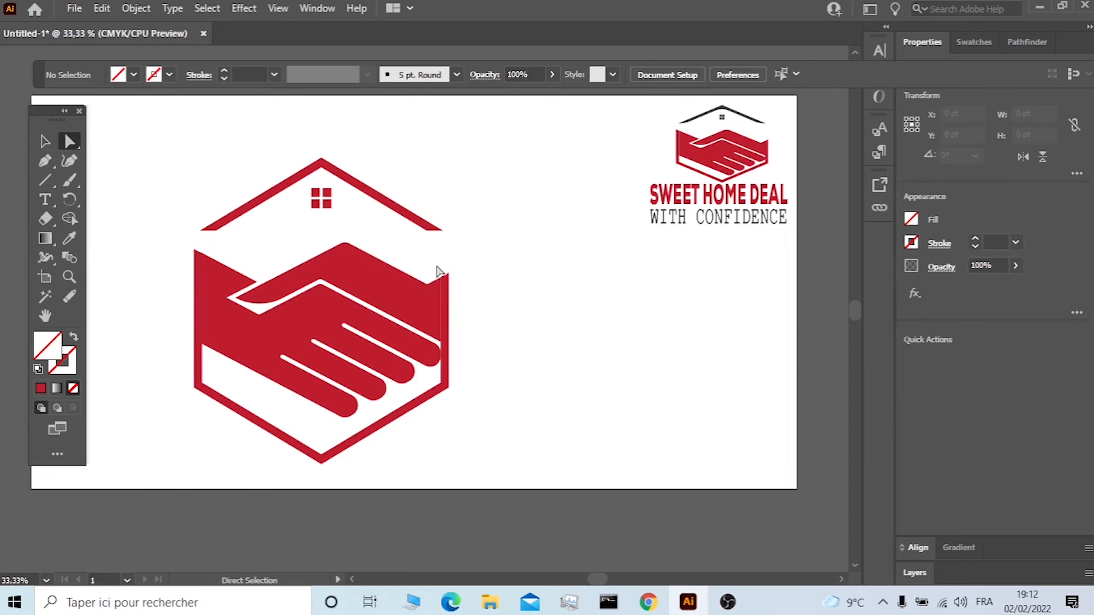
left_click(427, 232)
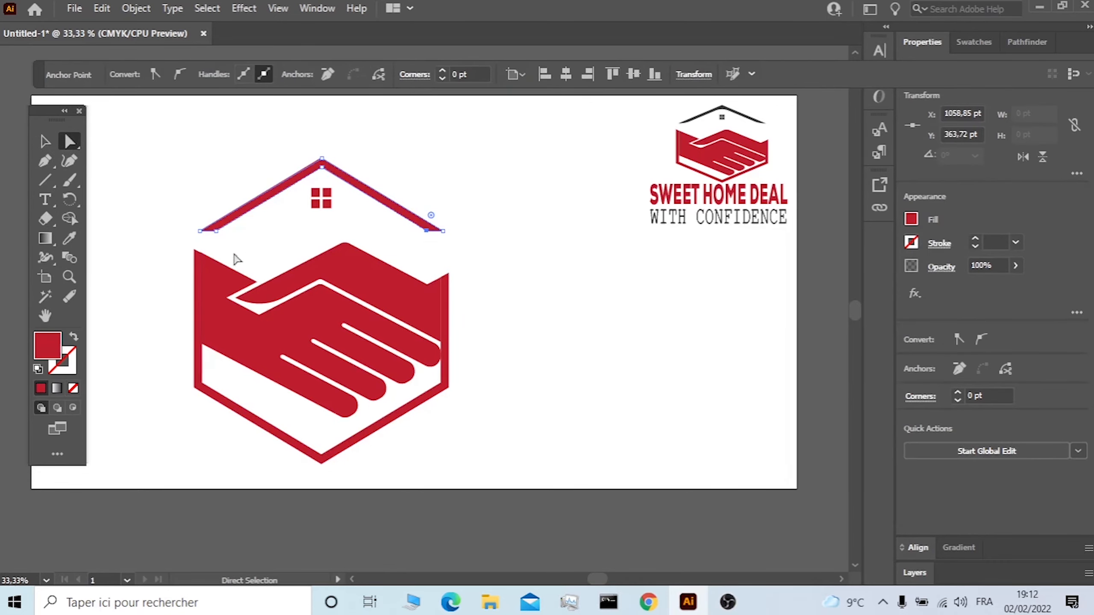
left_click(216, 232, "shift")
left_click_drag(211, 215, 204, 175)
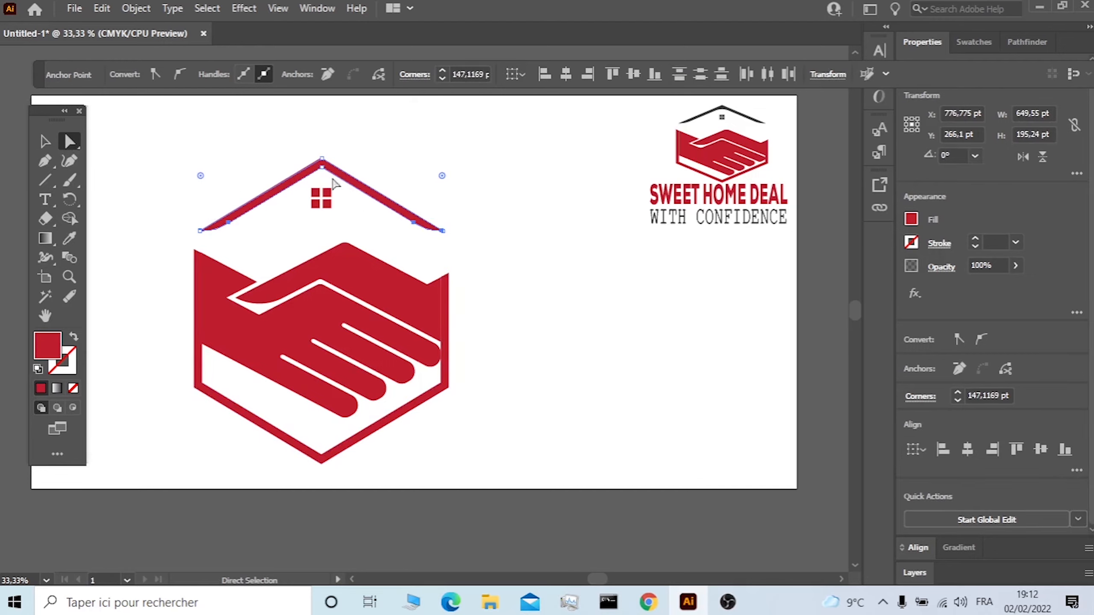
left_click(322, 161)
left_click_drag(322, 174, 324, 201)
left_click(207, 145)
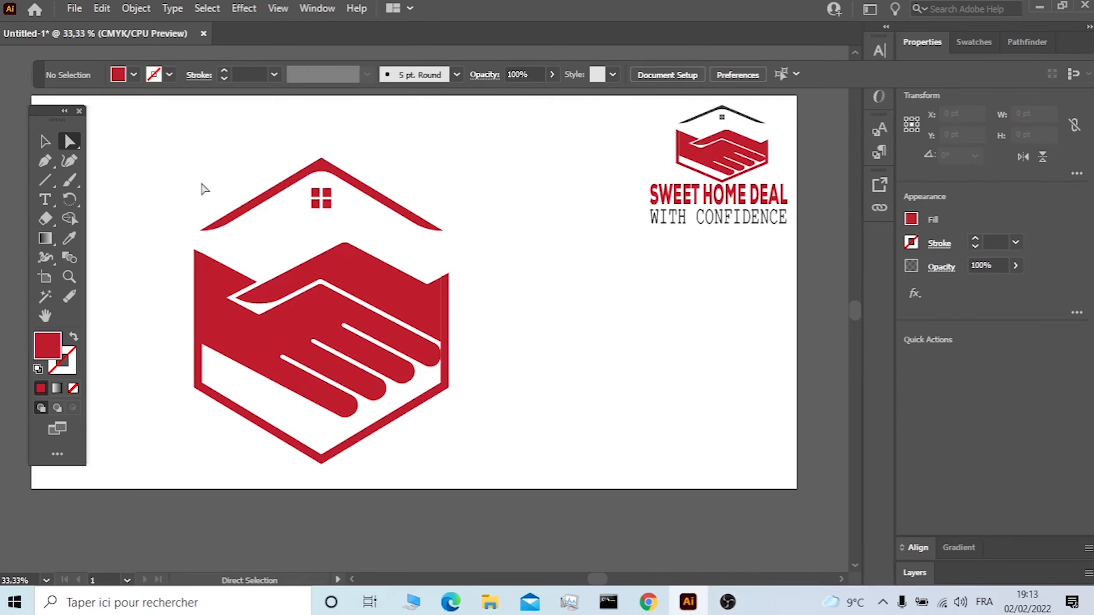
key("alt")
scroll(527, 300, "down", 1)
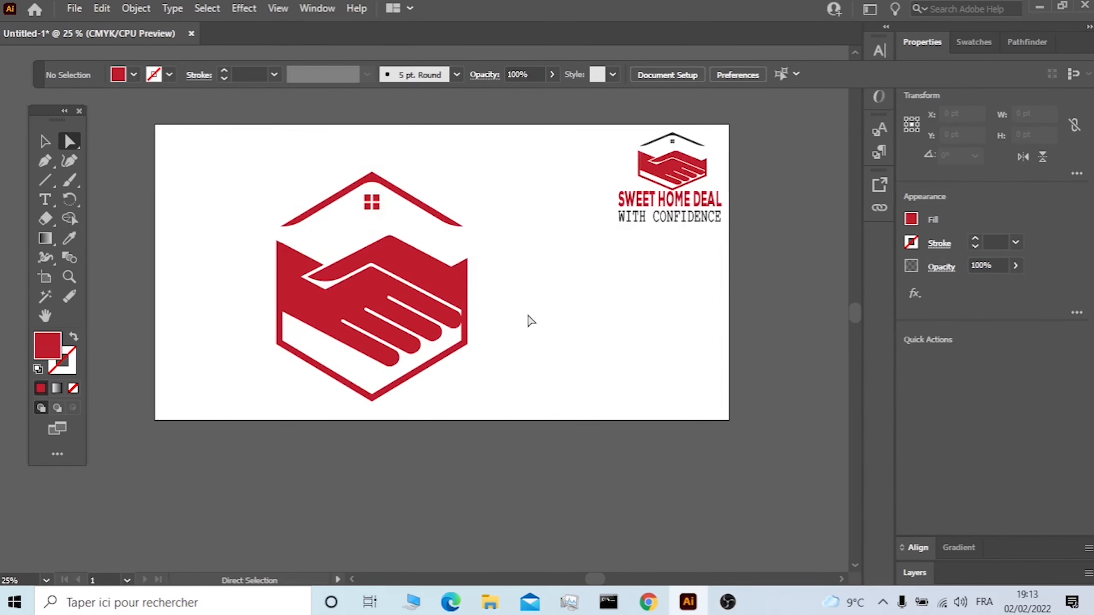
left_click_drag(476, 409, 273, 164)
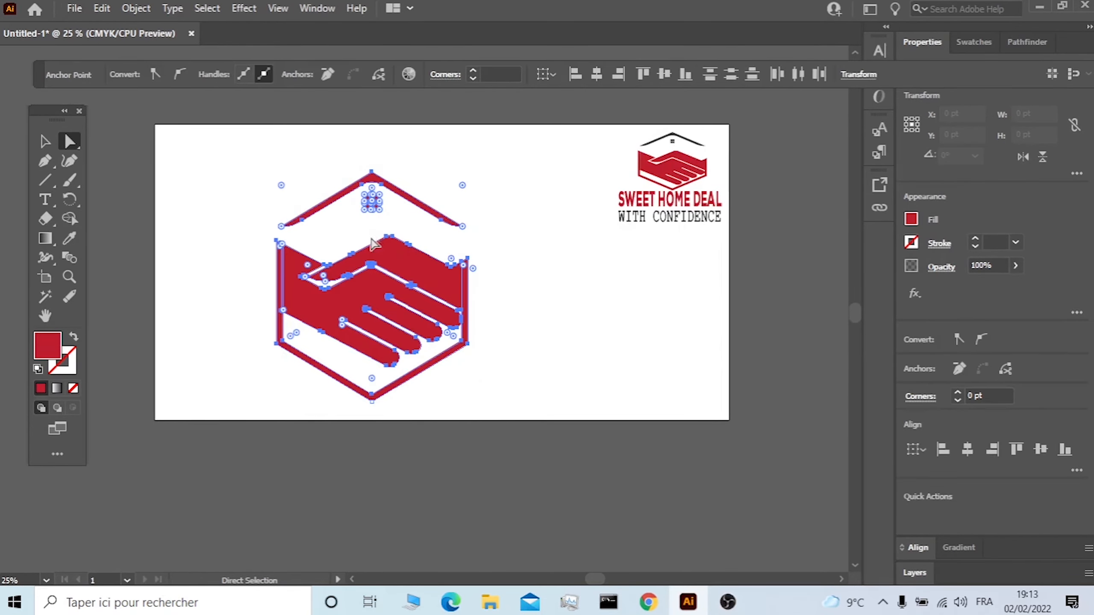
key("v")
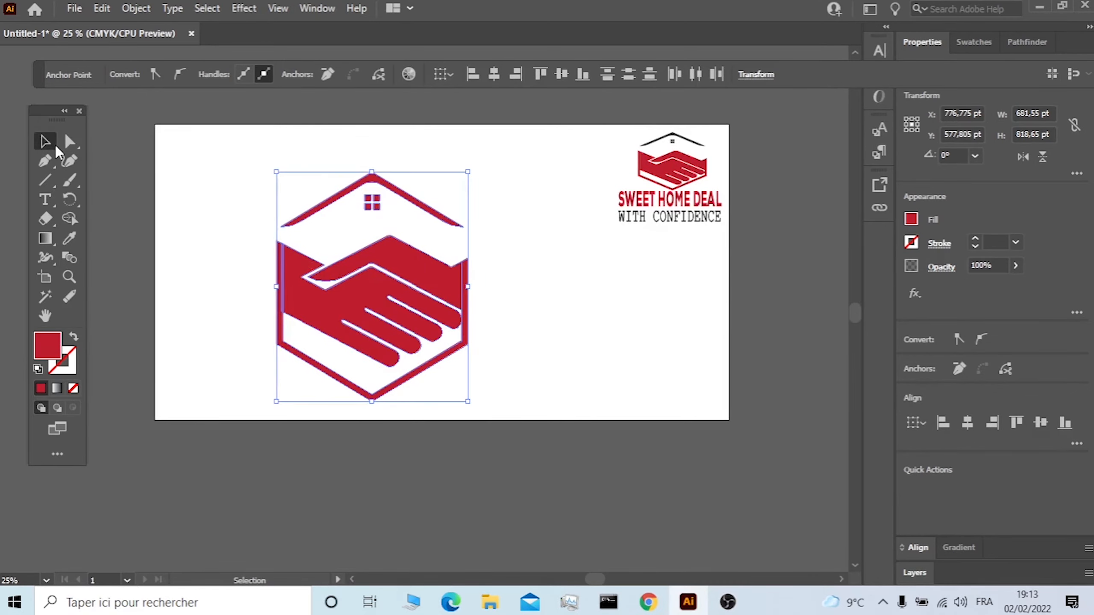
left_click_drag(420, 285, 540, 293)
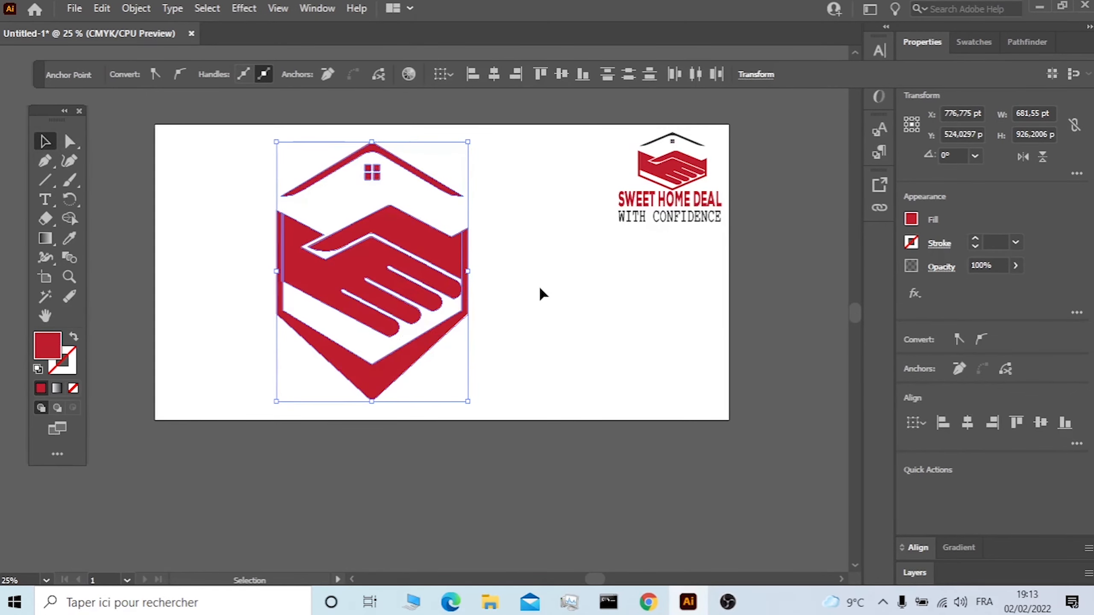
left_click(541, 294)
key("ctrl+z")
key("ctrl+z")
Select the whole symbol and move it up close to the artboard's upper edge
left_click_drag(491, 399, 265, 165)
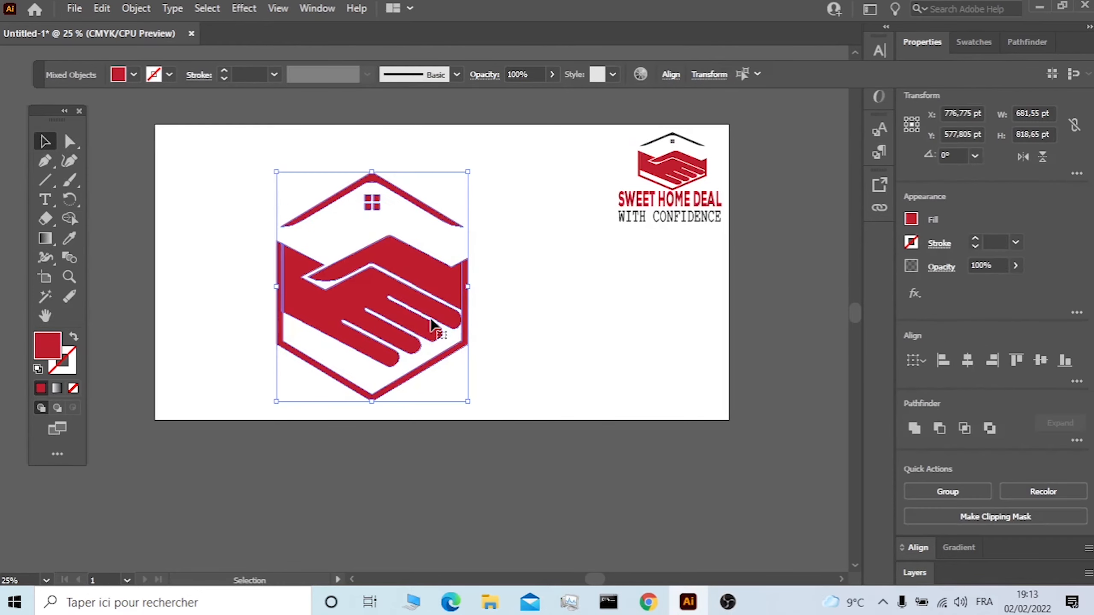
left_click_drag(420, 284, 420, 242)
left_click(528, 345)
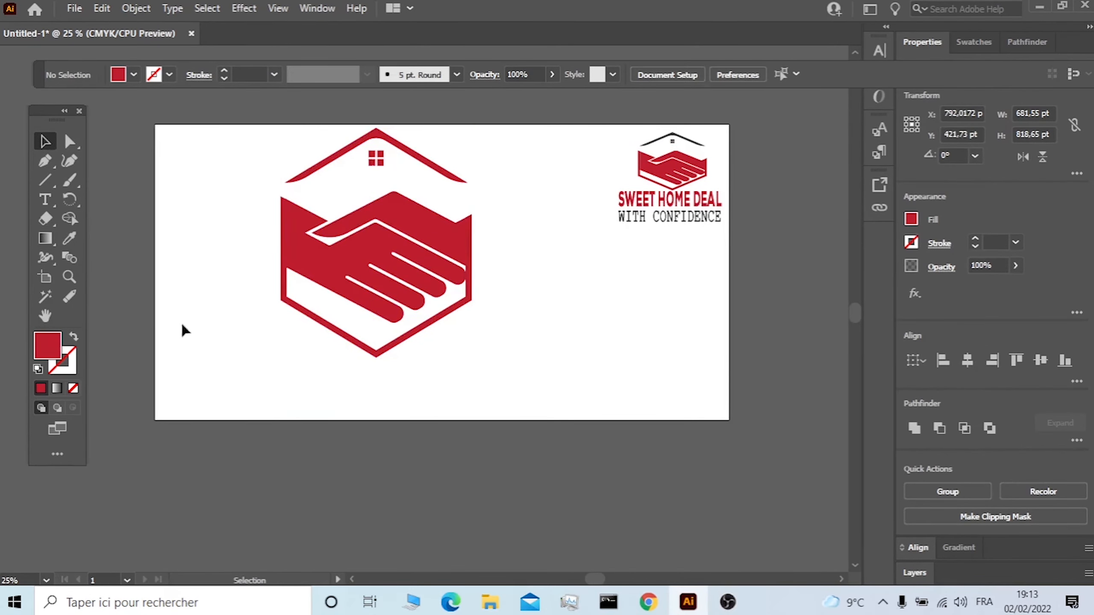
Add a placeholder text line beside the hexagon's lower point and scale it up to about 86 pt
left_click(47, 201)
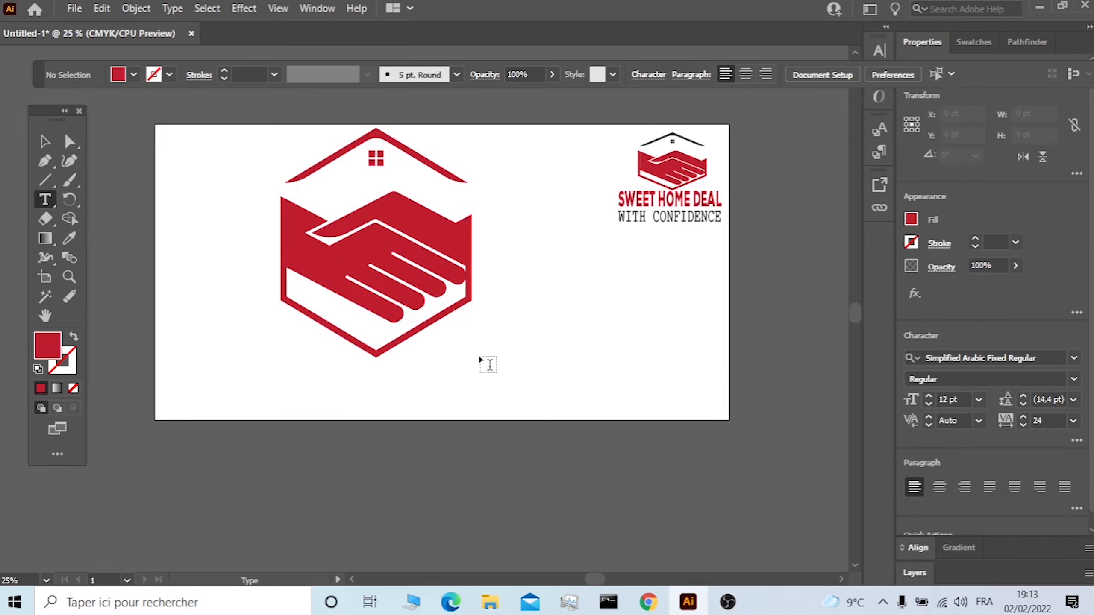
left_click(480, 358)
left_click(50, 142)
left_click_drag(503, 361, 665, 442)
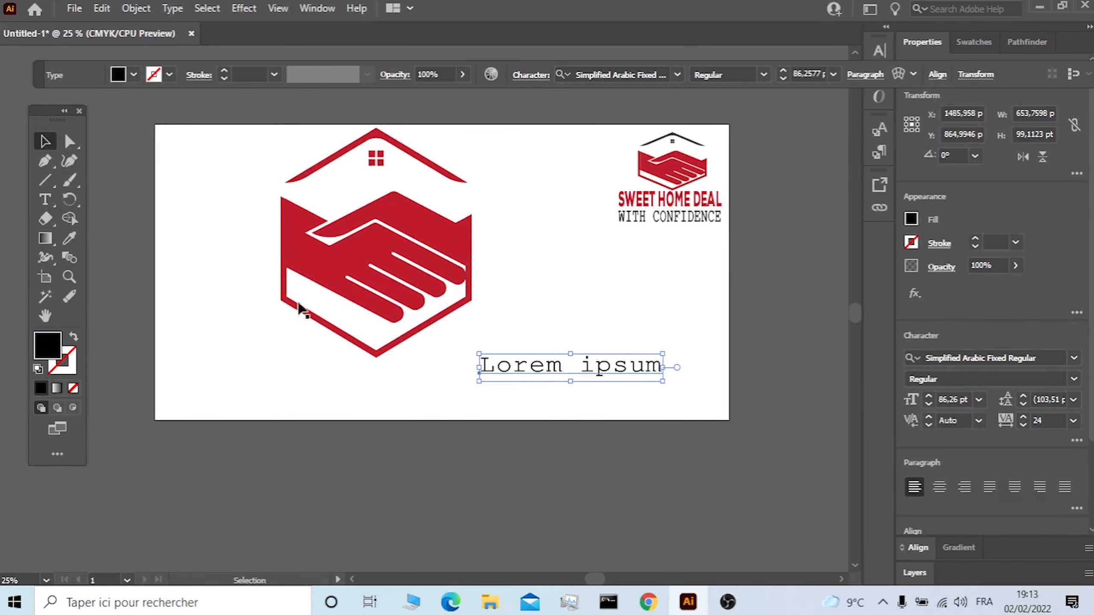
Replace the placeholder text with SWEET HOME DEAL in capitals
left_click(47, 203)
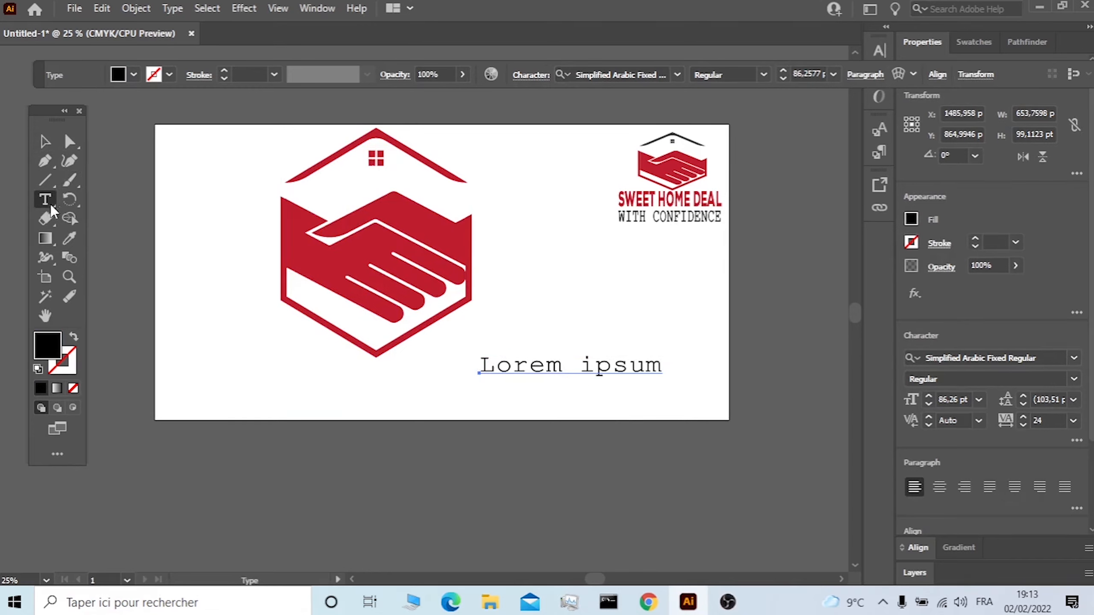
left_click_drag(662, 366, 479, 366)
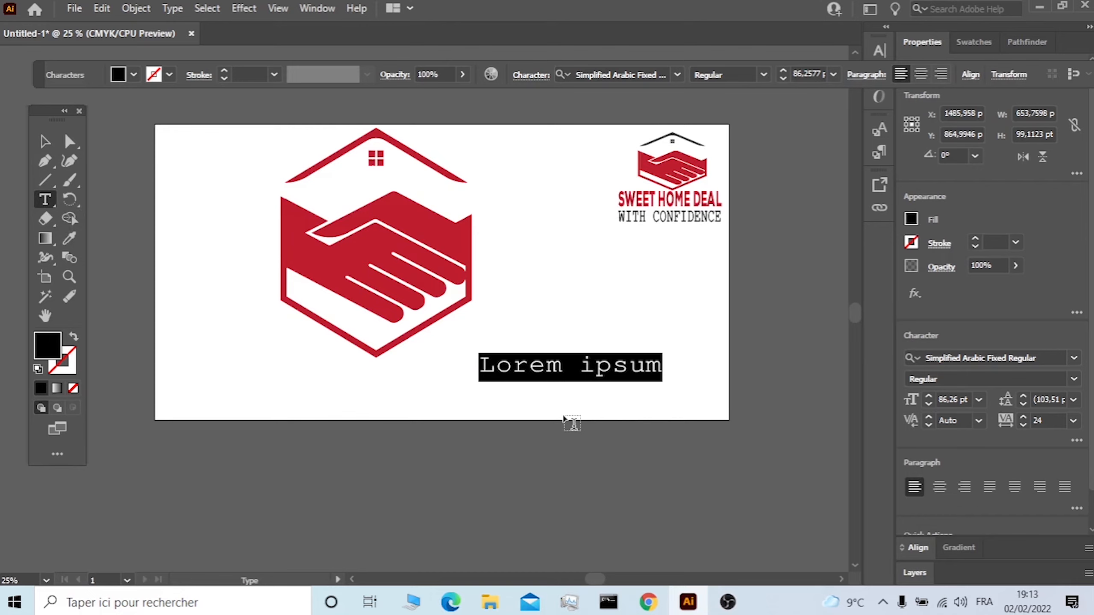
type("S")
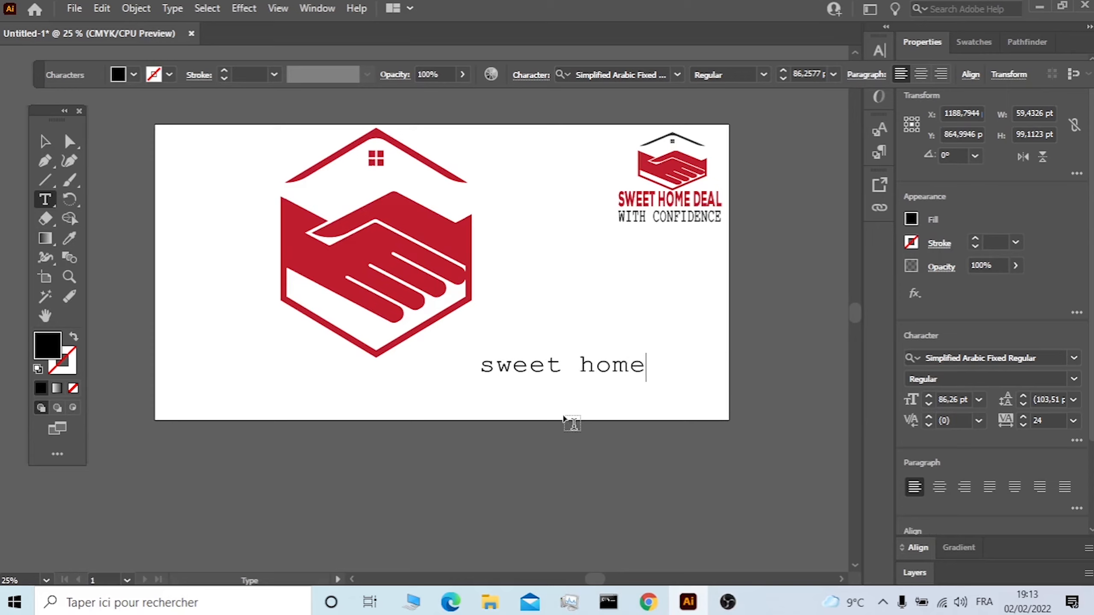
key("BackSpace")
key("BackSpace")
key("BackSpace")
key("BackSpace")
key("BackSpace")
key("BackSpace")
key("BackSpace")
key("BackSpace")
key("BackSpace")
key("BackSpace")
type("SWEET")
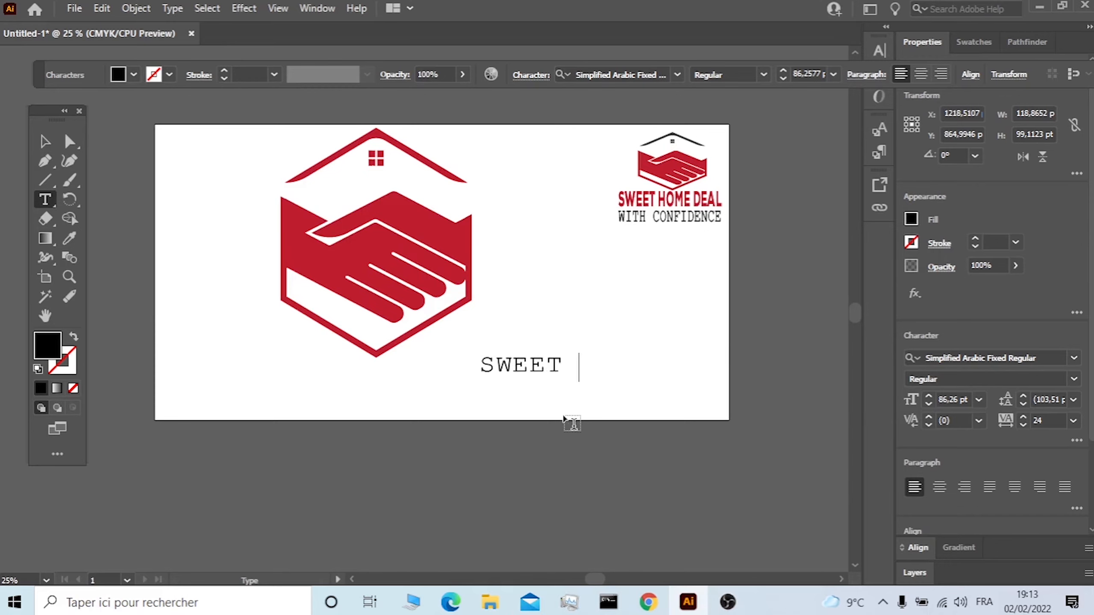
type(" HOME DEAL")
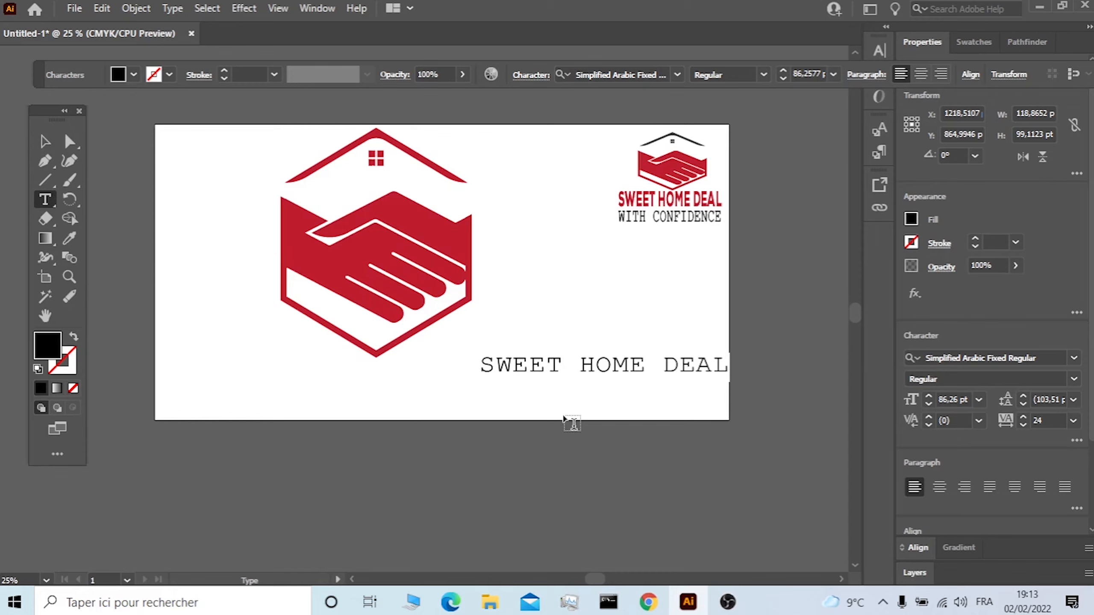
Colour the SWEET HOME DEAL text in the symbol's red and move it just below the hexagon
left_click_drag(481, 365, 732, 366)
left_click(133, 75)
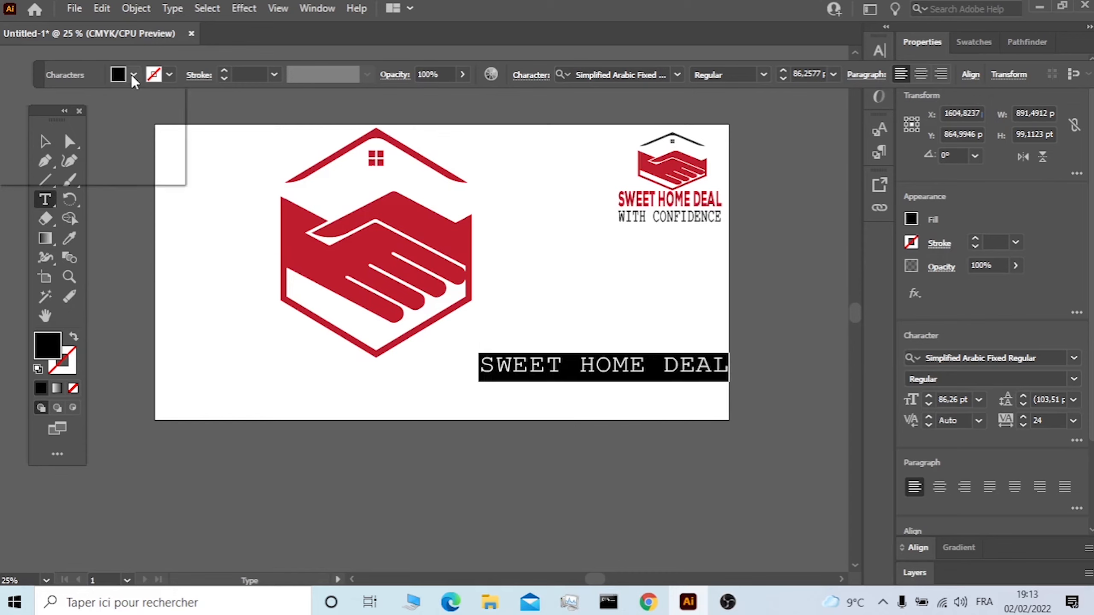
left_click(120, 104)
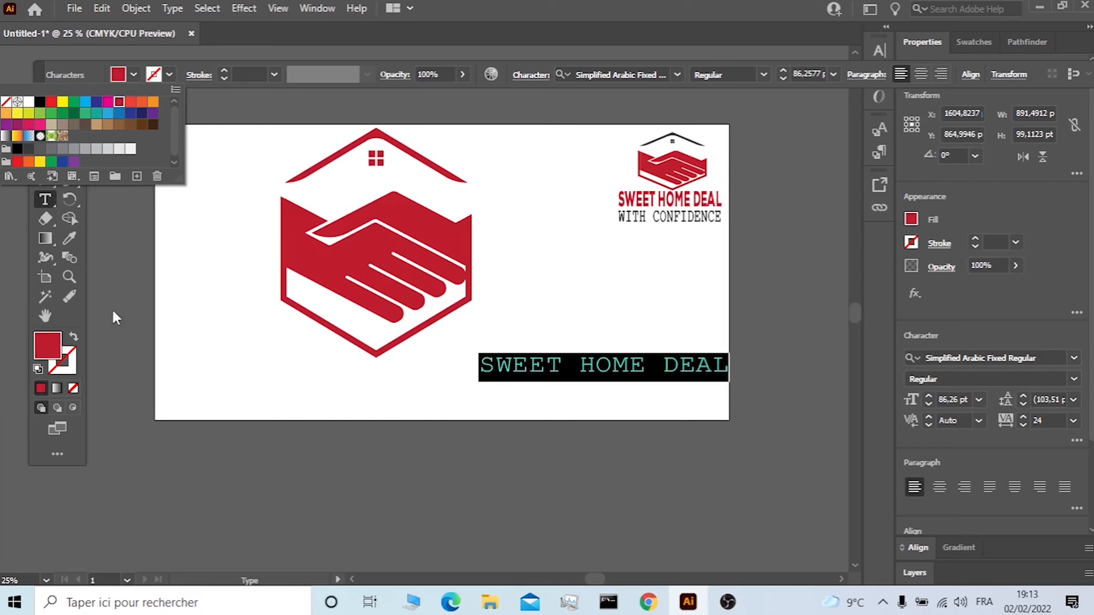
left_click(47, 143)
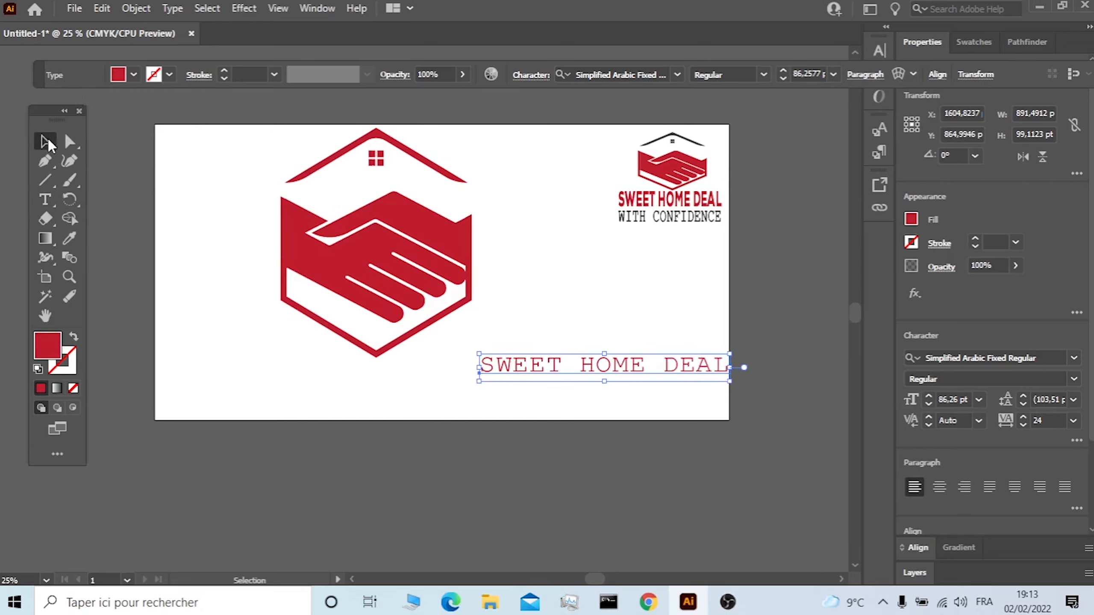
left_click_drag(644, 356, 430, 371)
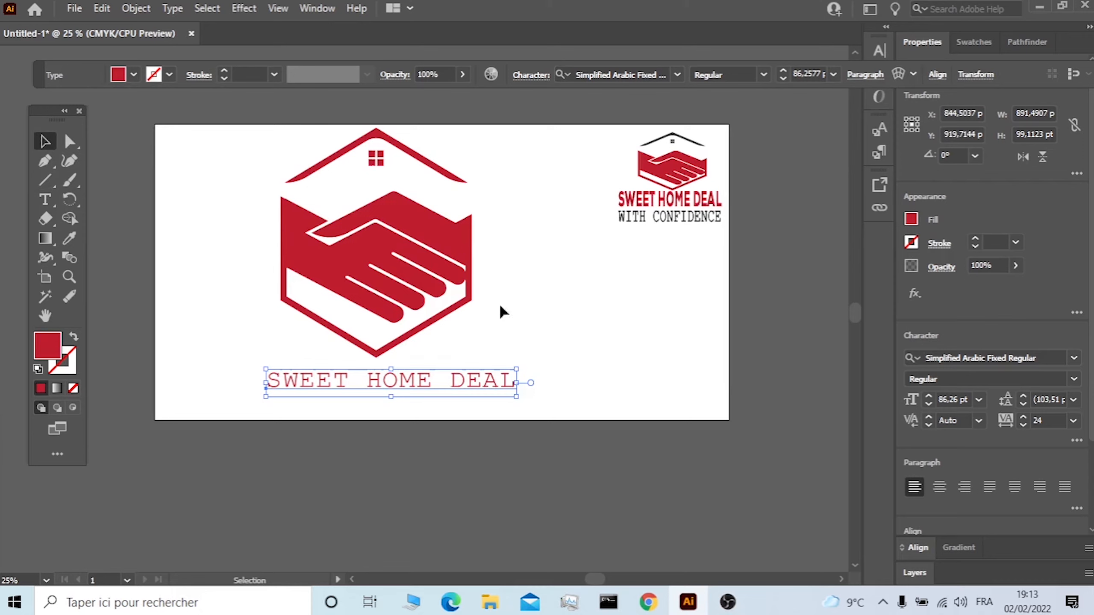
Change the font of the SWEET HOME DEAL text to Nexa Black
left_click(45, 200)
left_click_drag(515, 381, 273, 381)
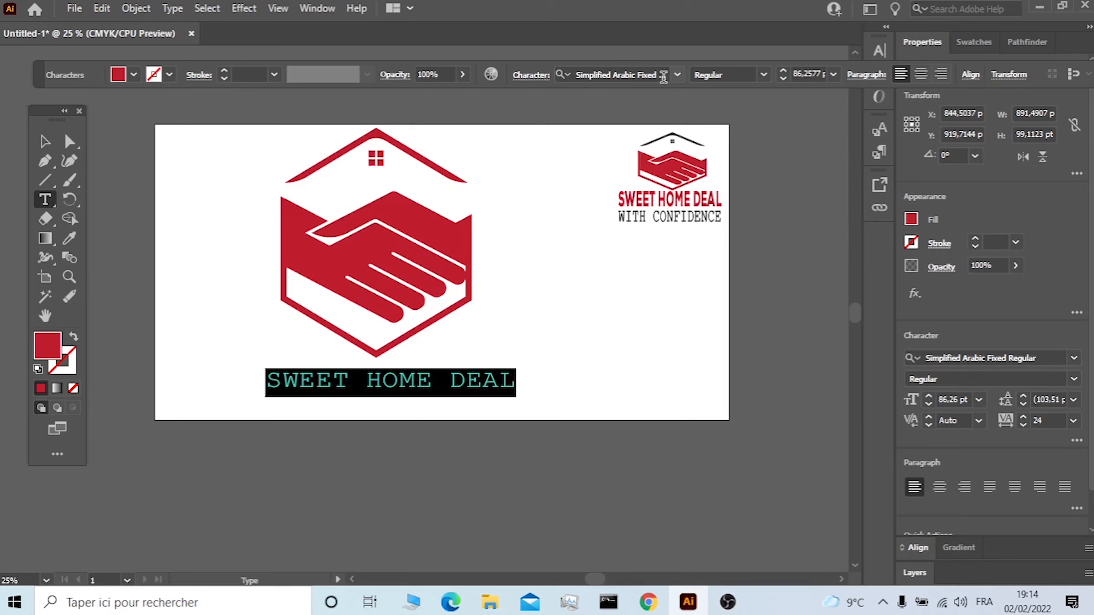
left_click(681, 81)
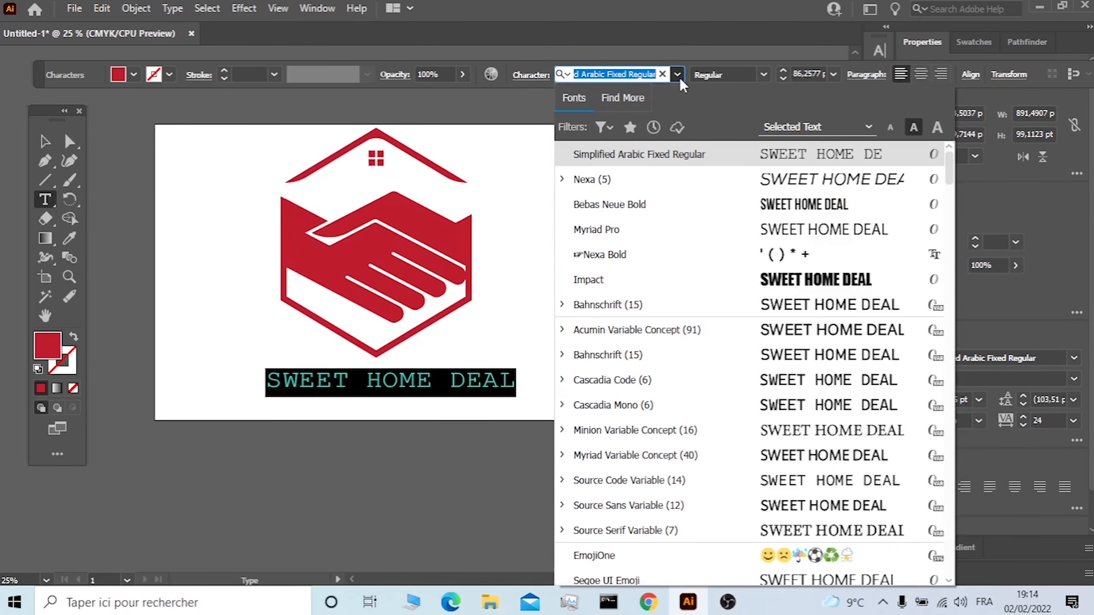
left_click(562, 179)
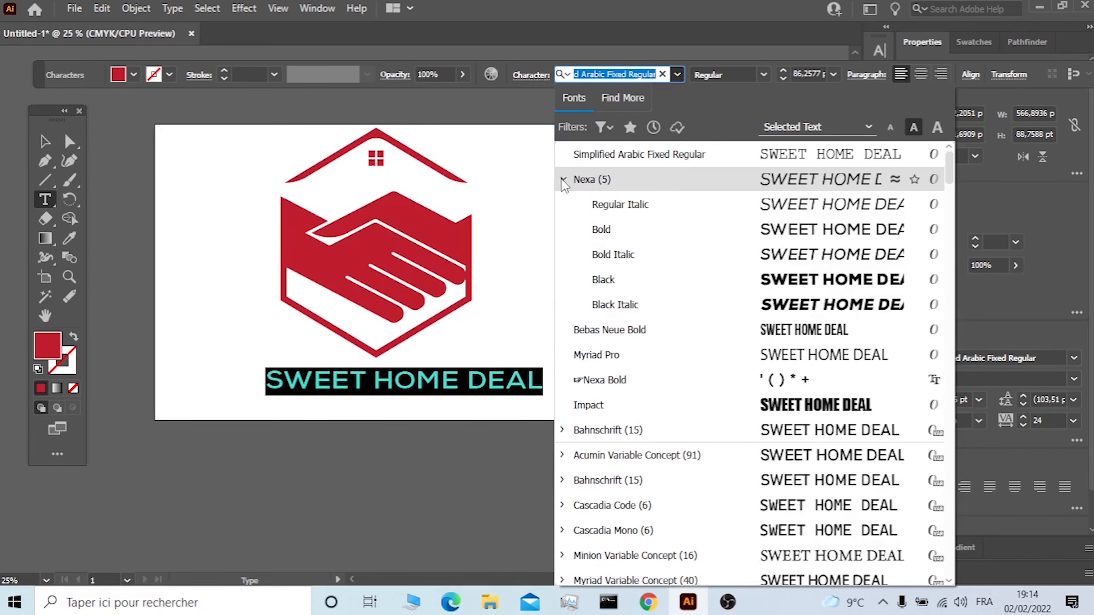
left_click(620, 280)
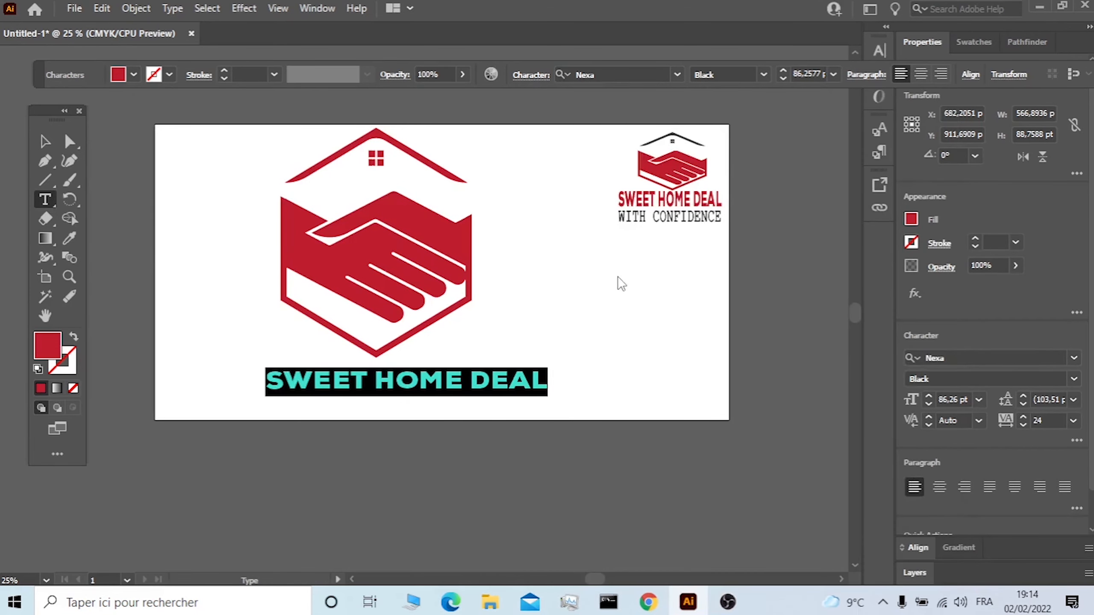
Scale the hexagon handshake symbol down slightly and place it above the company name with a small gap
left_click(38, 140)
left_click(539, 302)
left_click_drag(494, 354, 303, 175)
left_click_drag(427, 245, 428, 224)
left_click(583, 373)
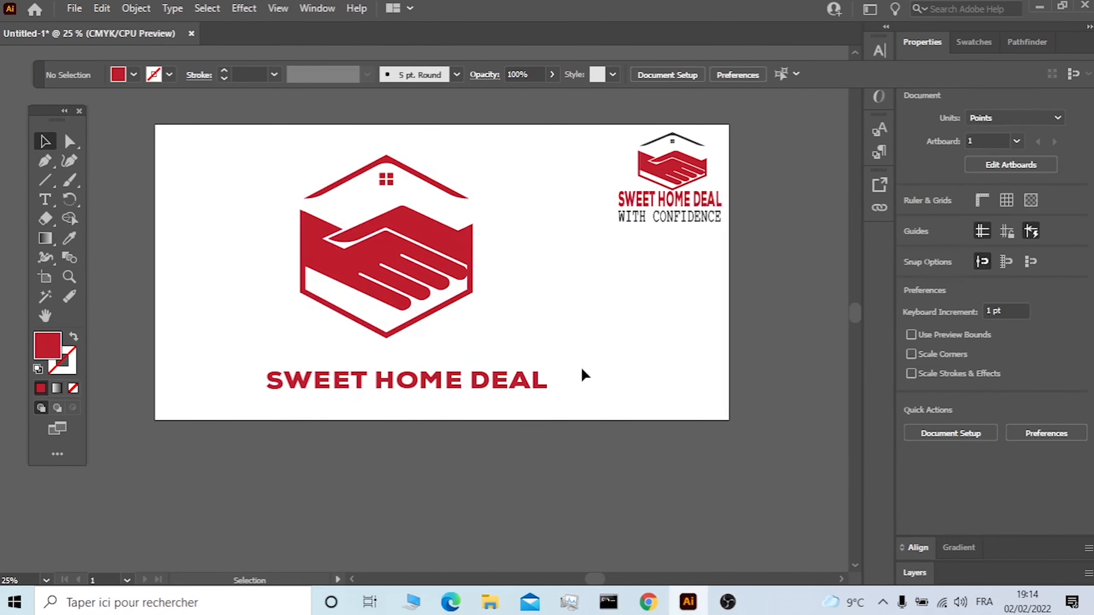
Centre the SWEET HOME DEAL text right under the hexagon and stretch it taller to about 127 pt
left_click_drag(426, 385, 392, 383)
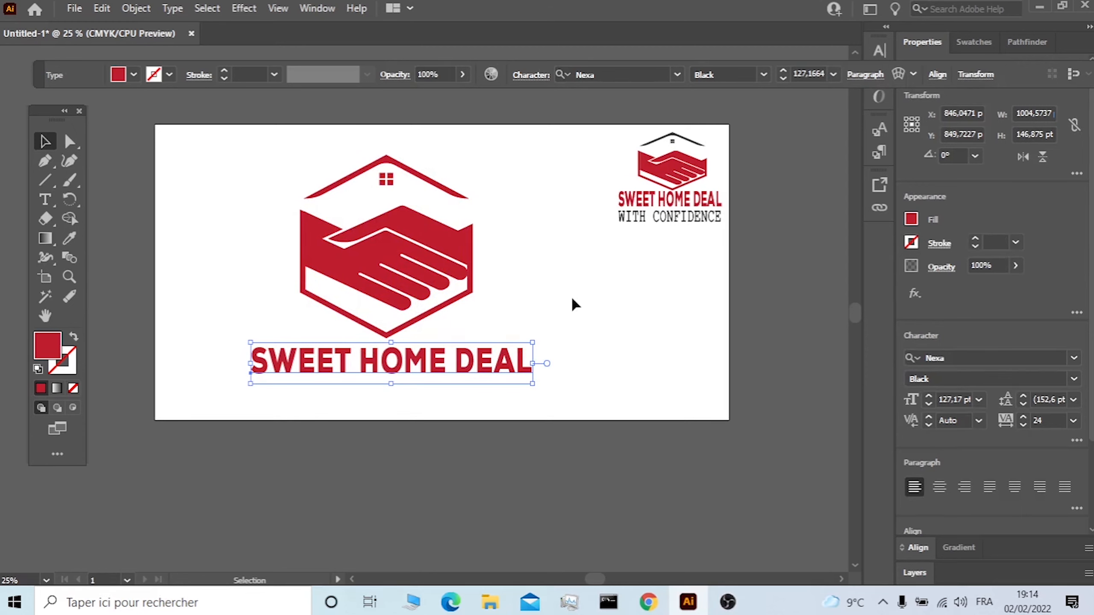
left_click(529, 283)
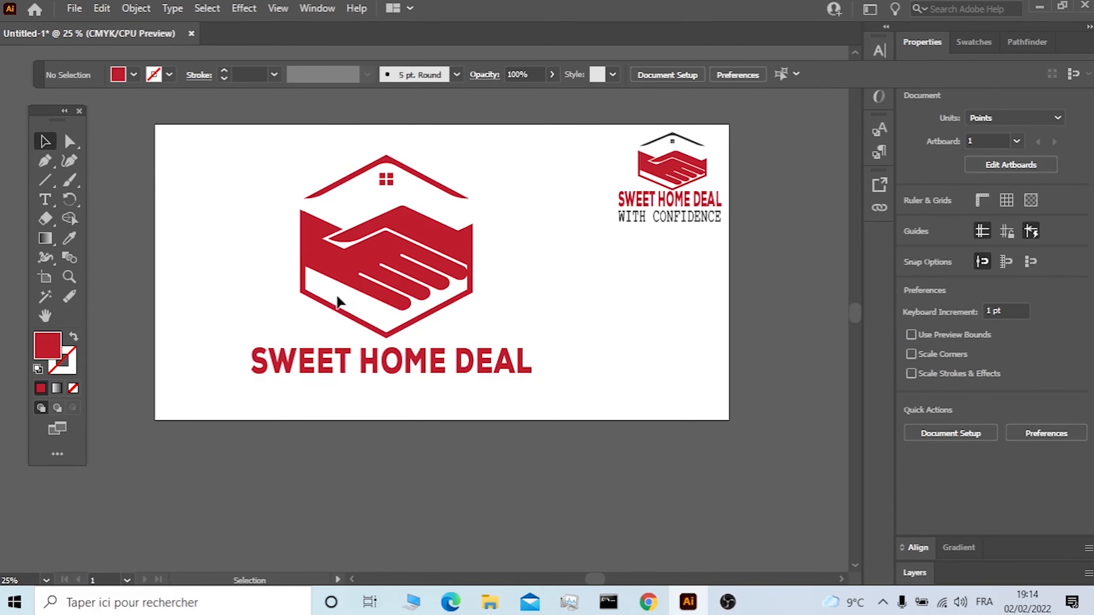
Add a placeholder text line in the empty area beside the hexagon and scale it up to about 100 pt
left_click(47, 201)
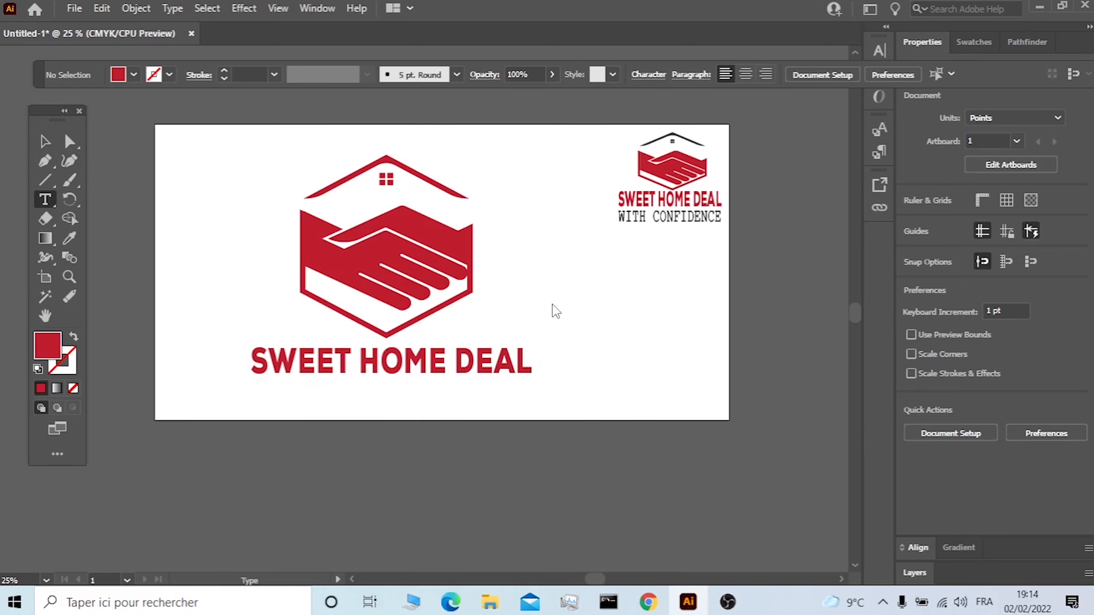
left_click(576, 295)
key("Escape")
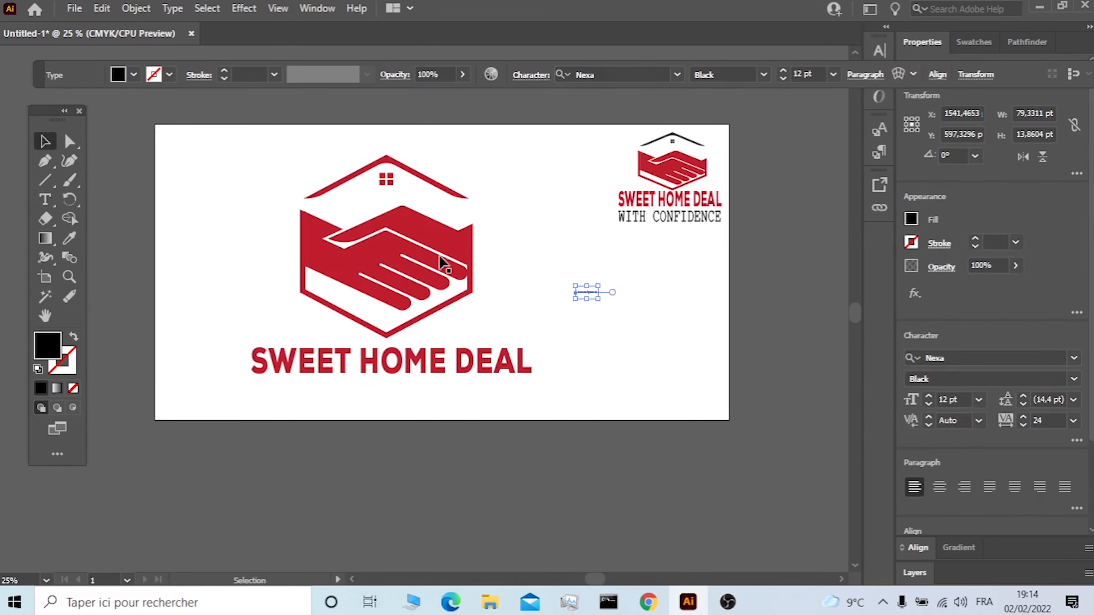
left_click_drag(599, 296, 722, 395)
Replace the new placeholder text with WITH CONFIDENCE in capitals
key("t")
left_click(713, 307)
key("ctrl+a")
type("W")
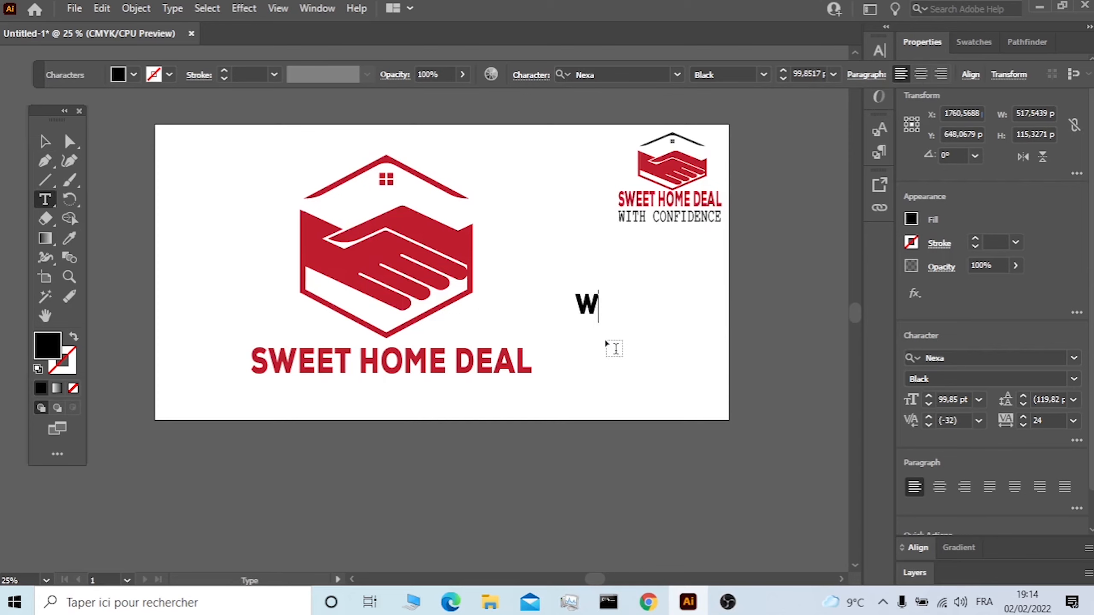
type("ITH CO")
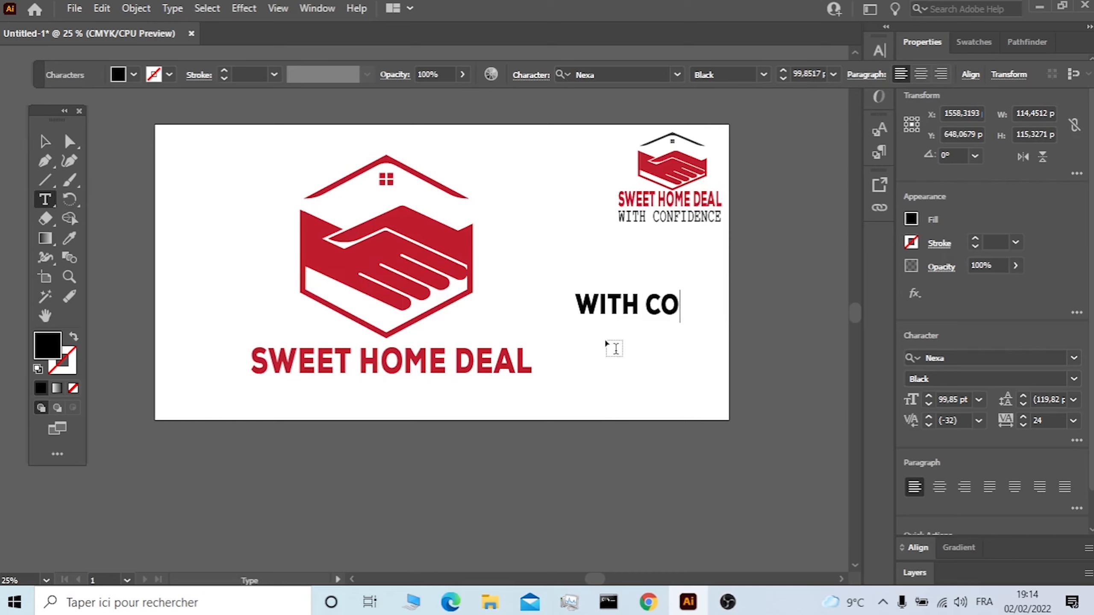
type("NFI")
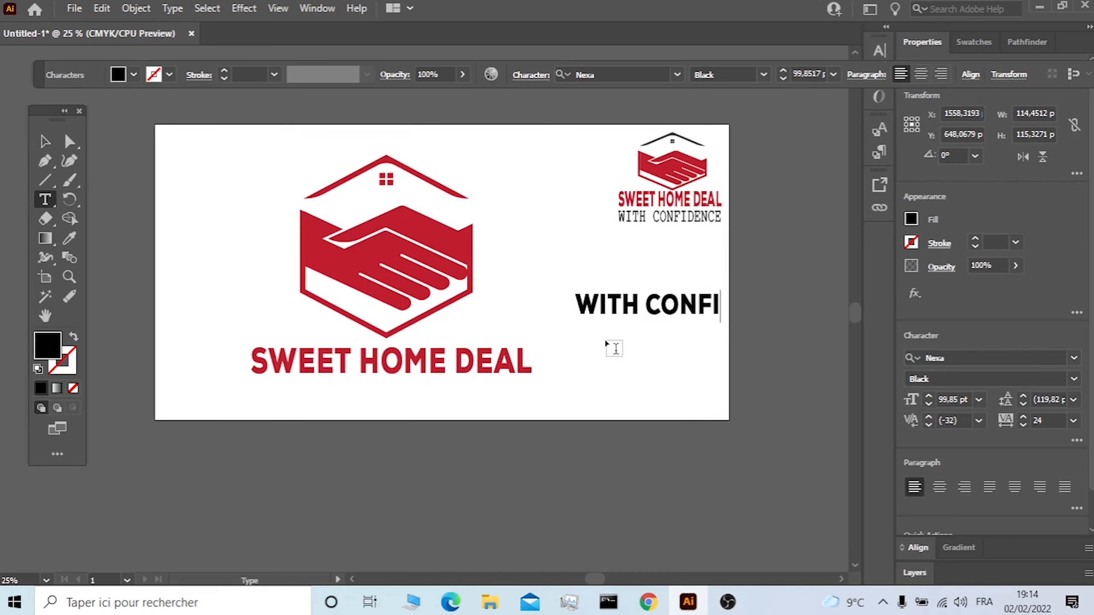
type("DENCE")
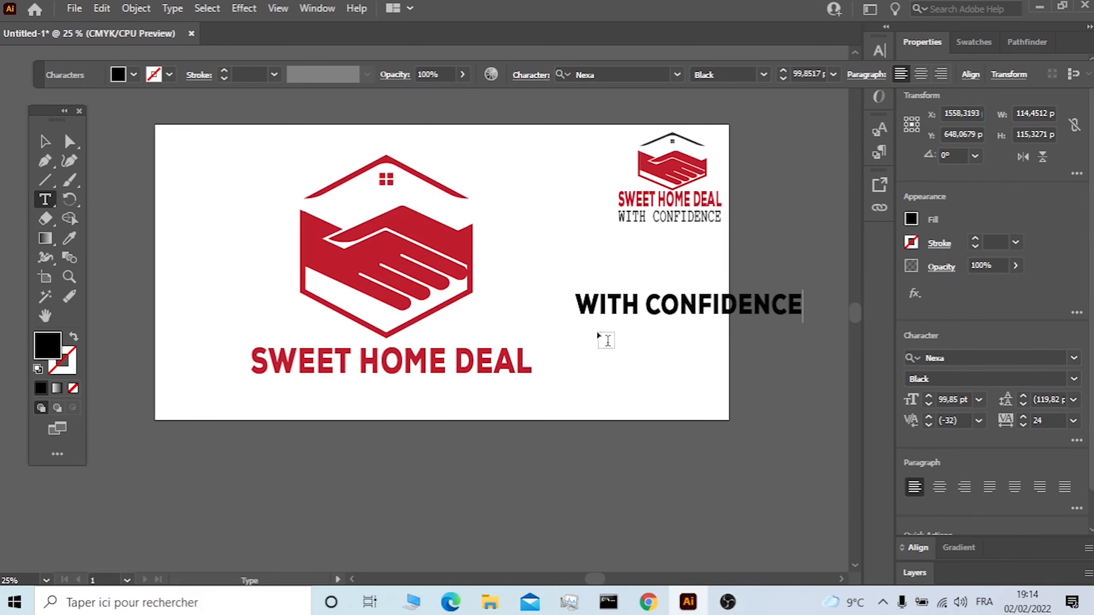
Set the WITH CONFIDENCE text in Simplified Arabic Fixed Regular with a tracking of 36
left_click_drag(581, 304, 804, 304)
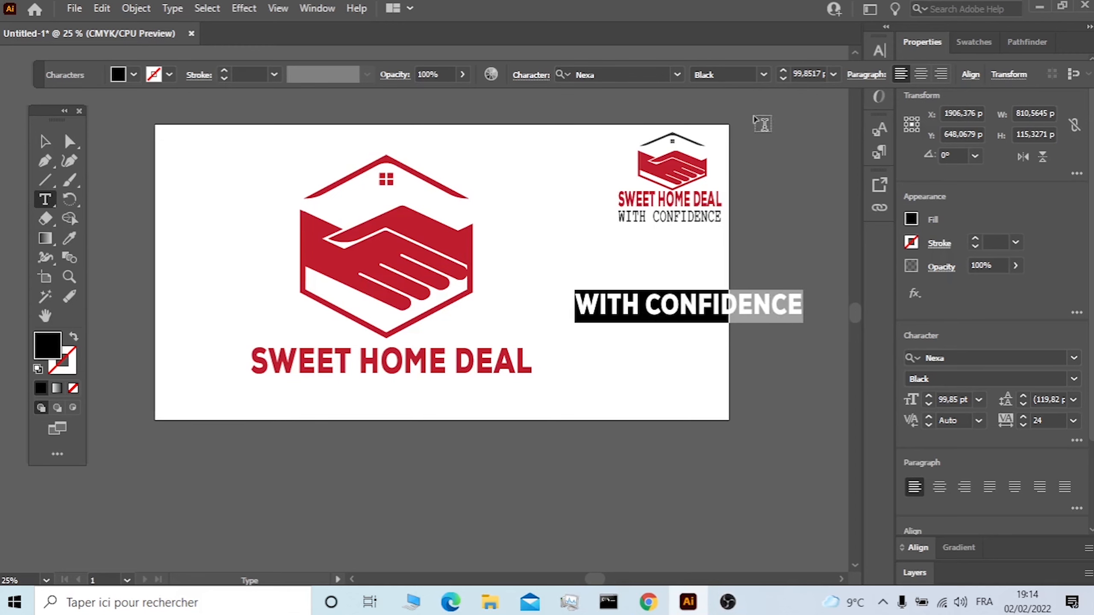
left_click(677, 74)
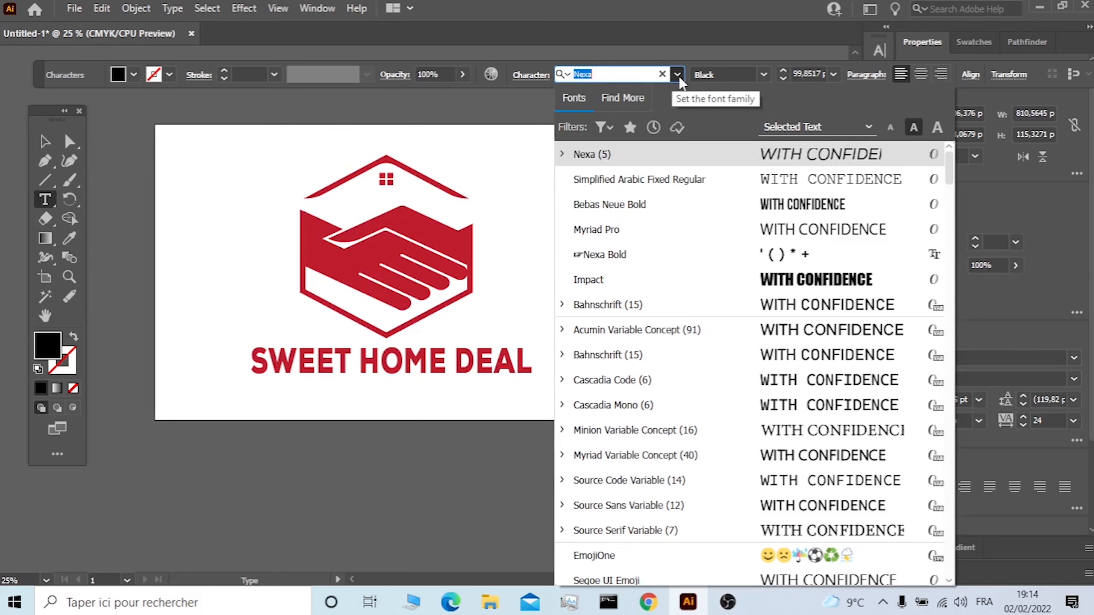
left_click(659, 183)
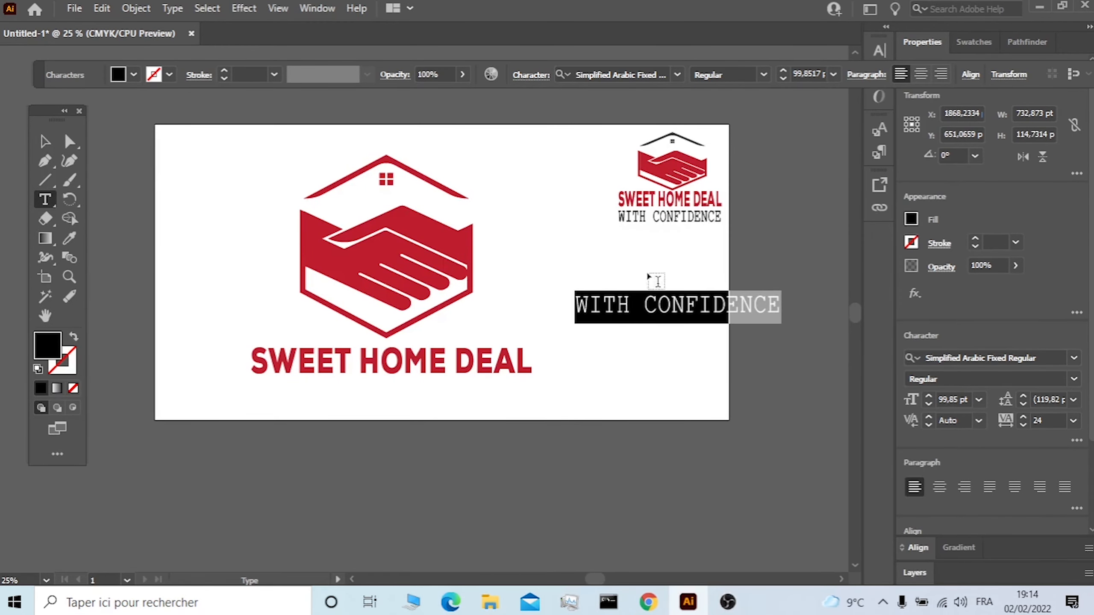
left_click(47, 146)
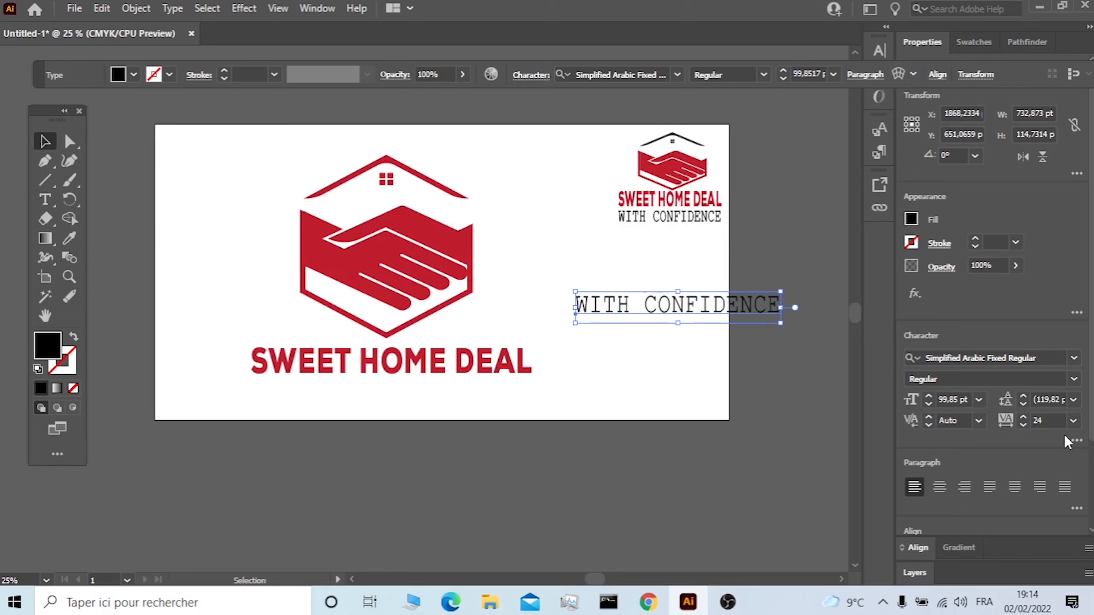
scroll(1051, 421, "up", 11)
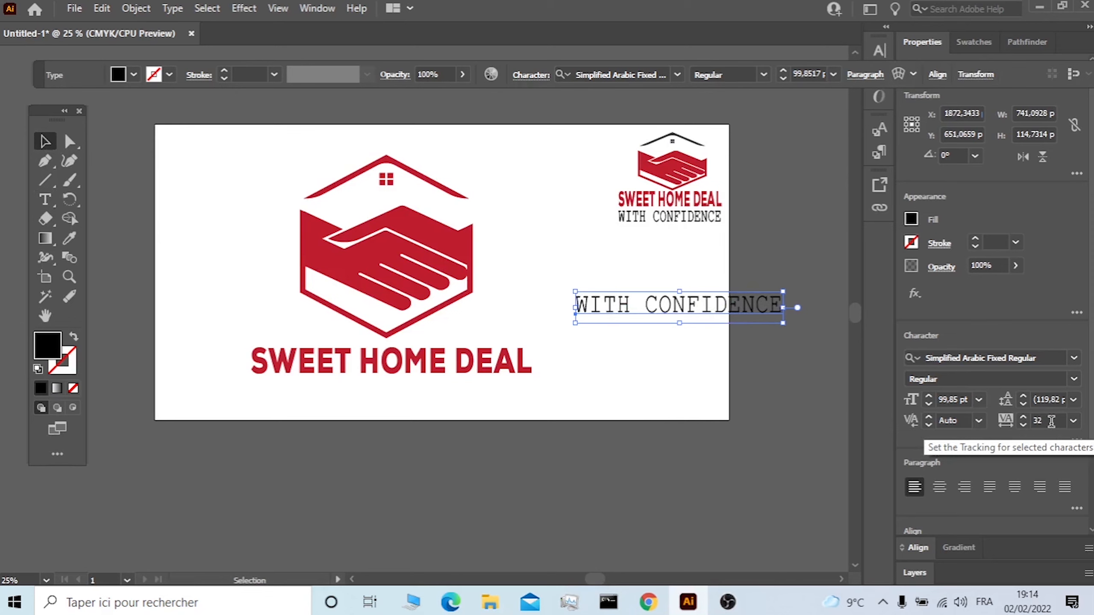
scroll(1052, 420, "up", 1)
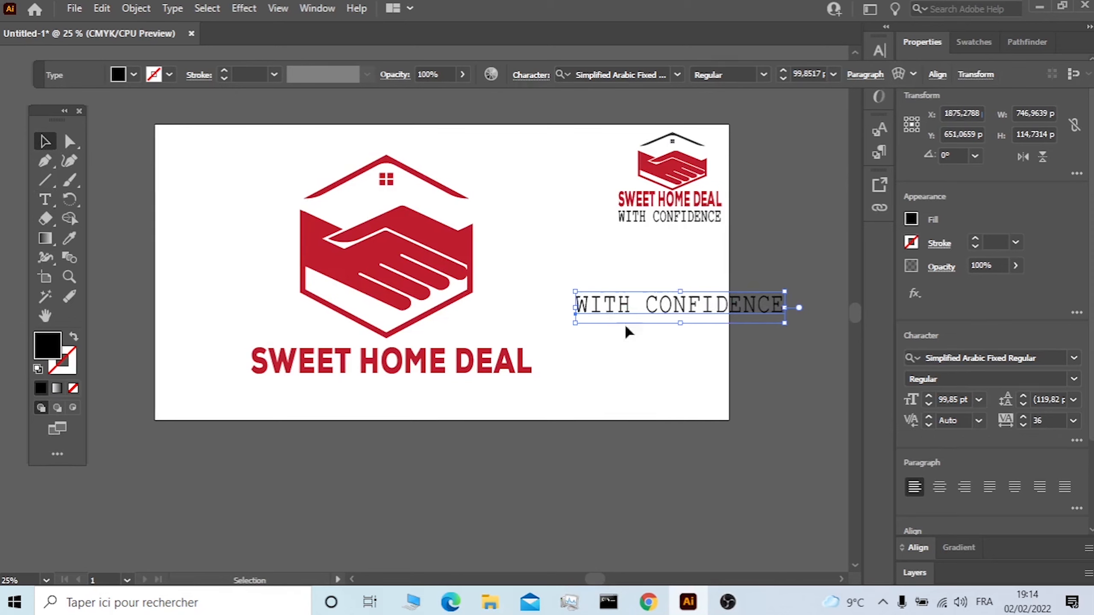
Move WITH CONFIDENCE below SWEET HOME DEAL and stretch it to the same width as the company name
left_click_drag(702, 298, 401, 386)
left_click_drag(486, 400, 539, 401)
left_click_drag(275, 402, 249, 403)
left_click(516, 295)
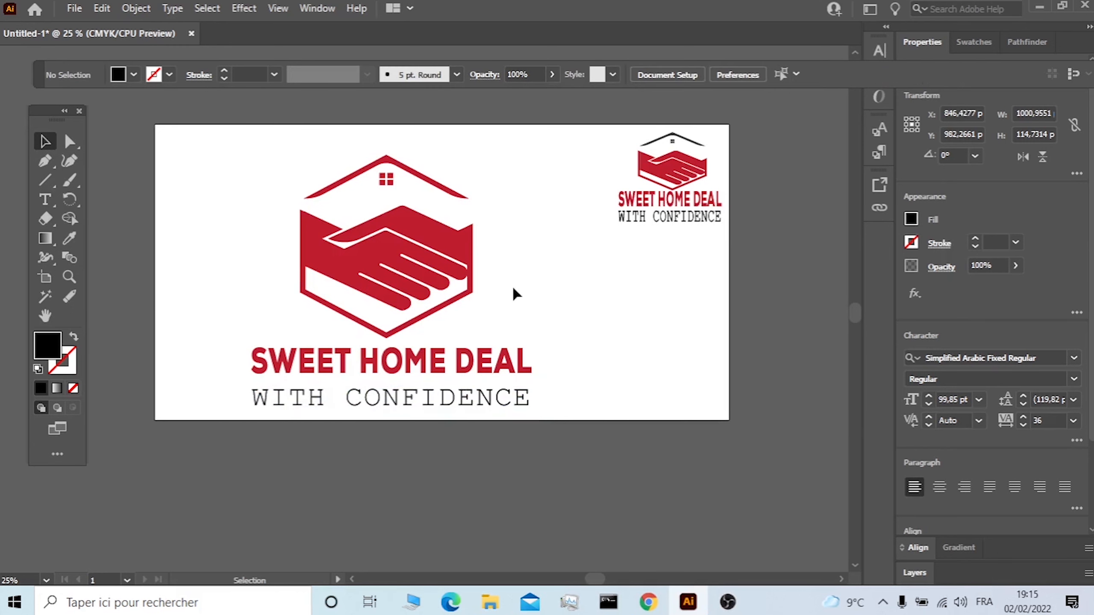
Select the whole large logo with both text lines and move it up toward the artboard's centre
left_click_drag(565, 166, 212, 430)
left_click_drag(386, 295, 429, 279)
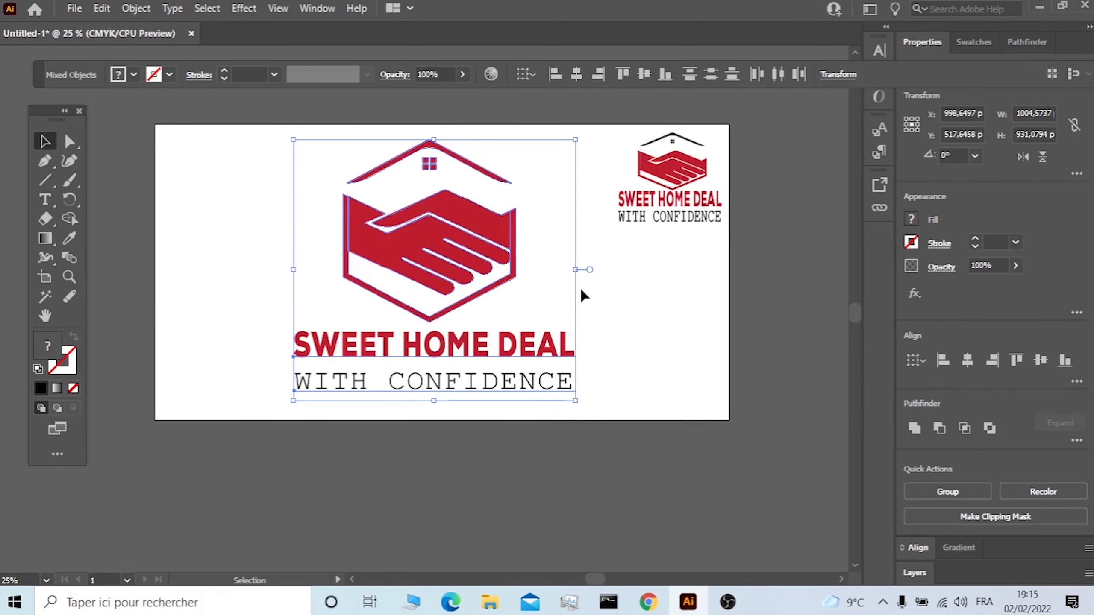
left_click(628, 297)
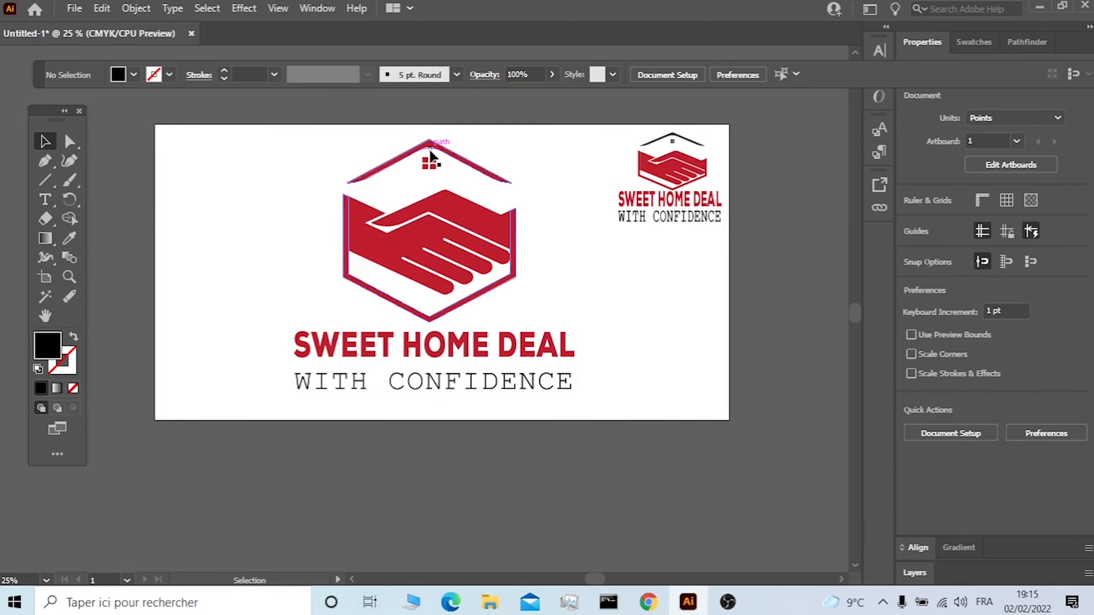
Ungroup the large hexagon symbol
left_click(454, 156)
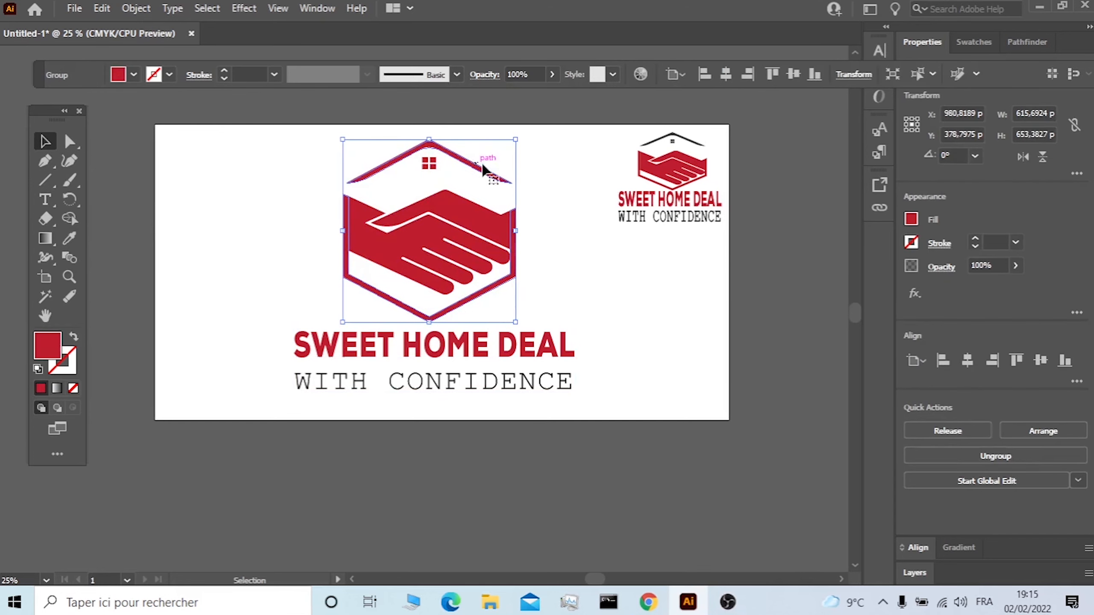
right_click(470, 217)
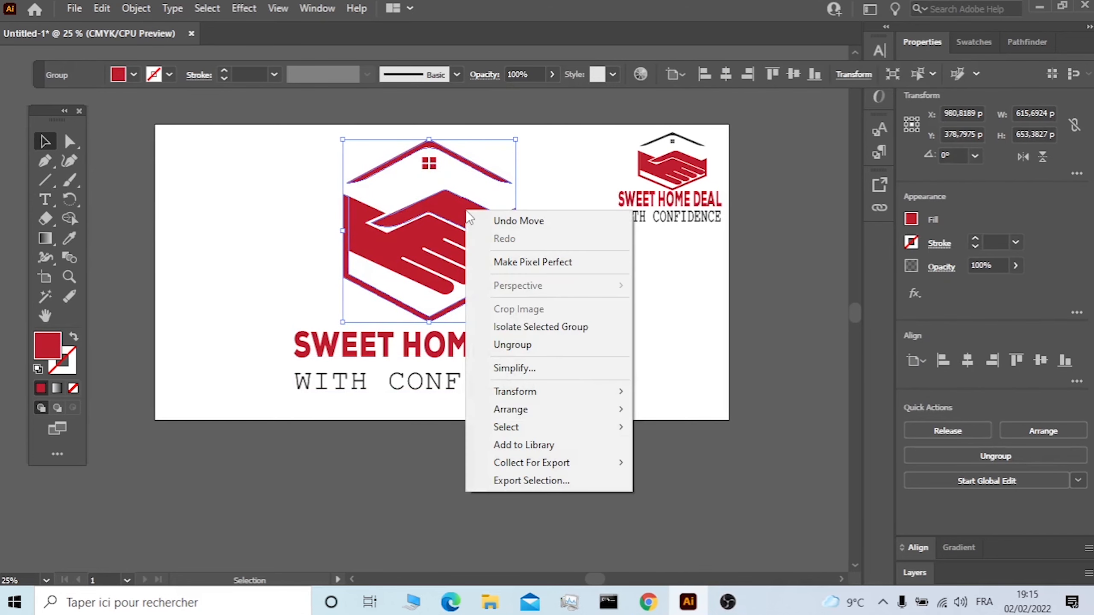
left_click(517, 345)
left_click(589, 234)
left_click(487, 179)
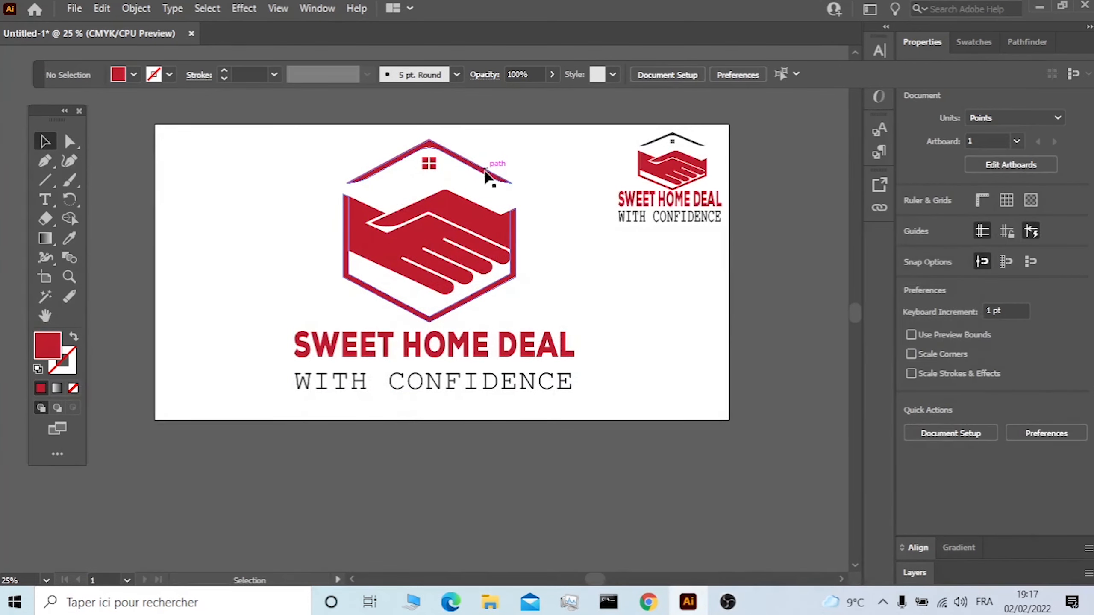
Release the compound path of the hexagon outline to separate the roof from the lower part
left_click(485, 172)
right_click(486, 172)
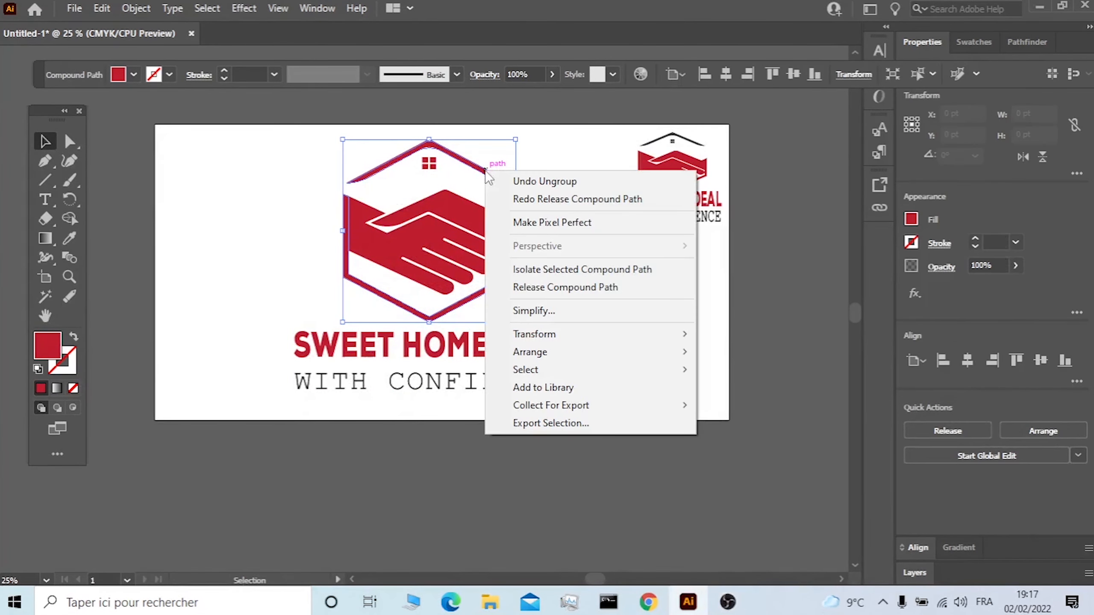
left_click(542, 287)
left_click(512, 186)
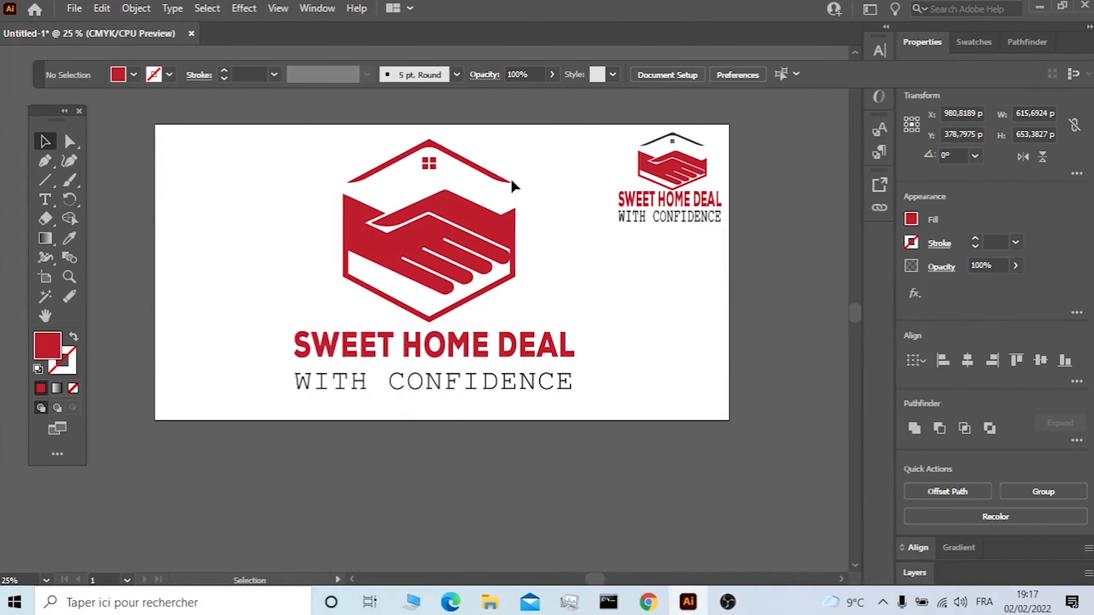
left_click(429, 164)
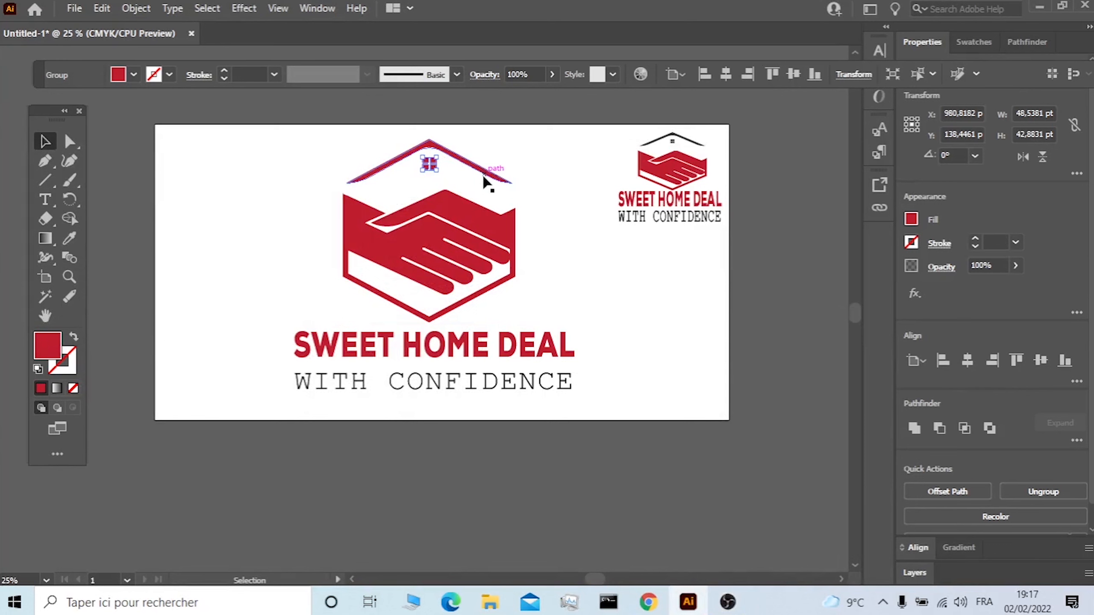
left_click(482, 173, "shift")
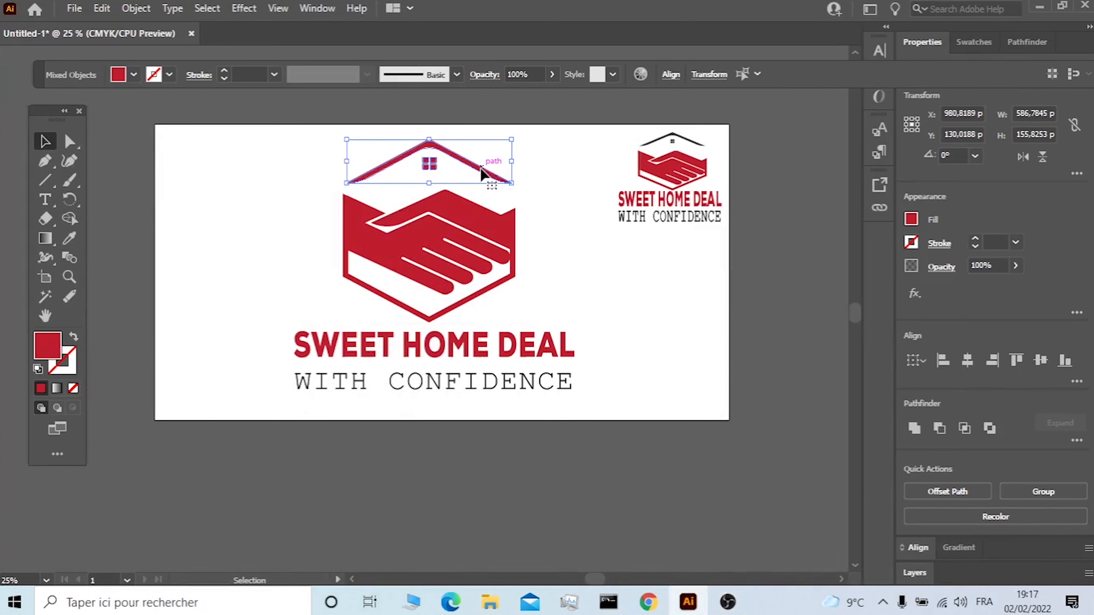
left_click(136, 10)
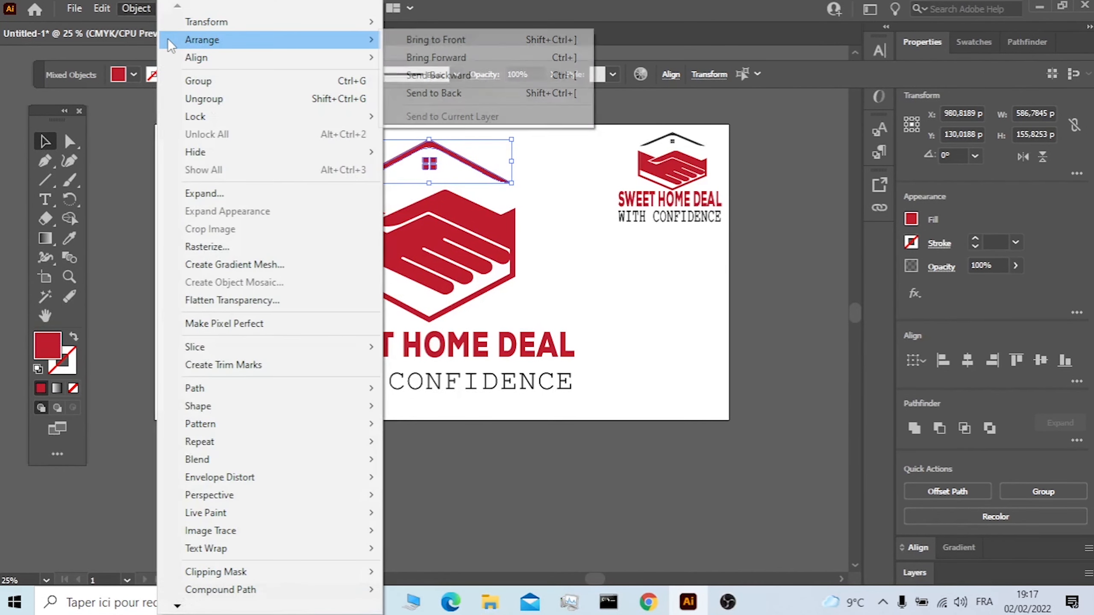
left_click(131, 170)
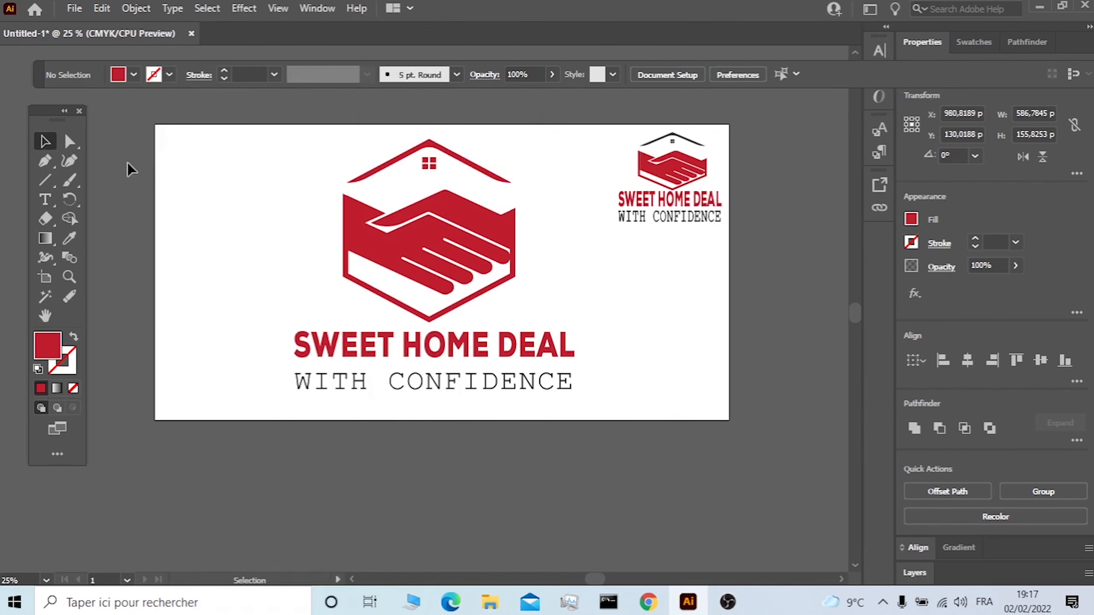
Select the roof and the window of the large logo together and fill them with black
left_click(429, 164)
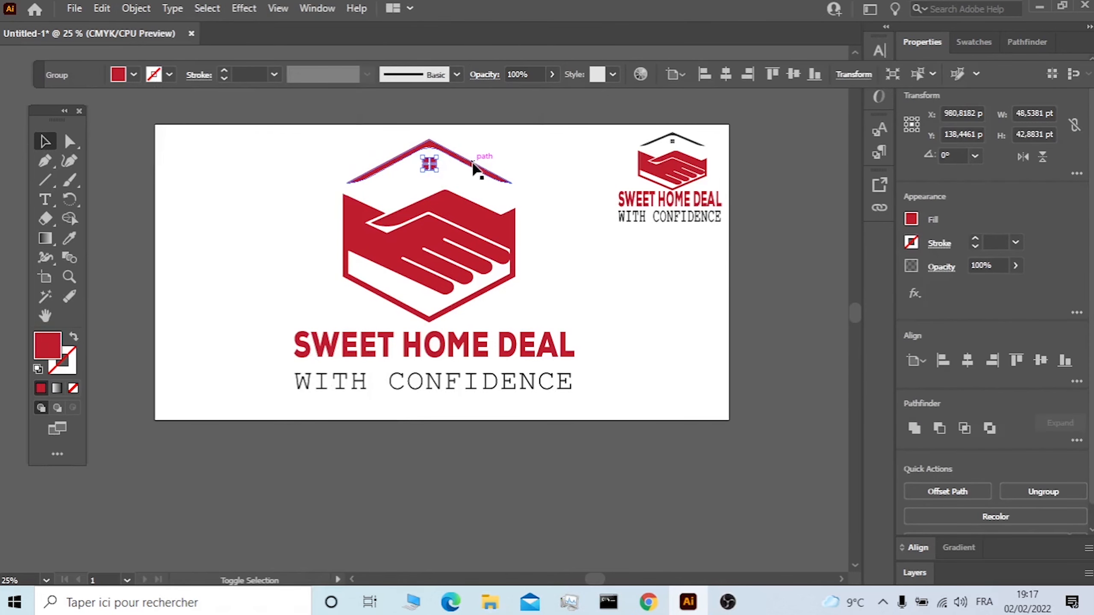
left_click(478, 168, "shift")
left_click(134, 74)
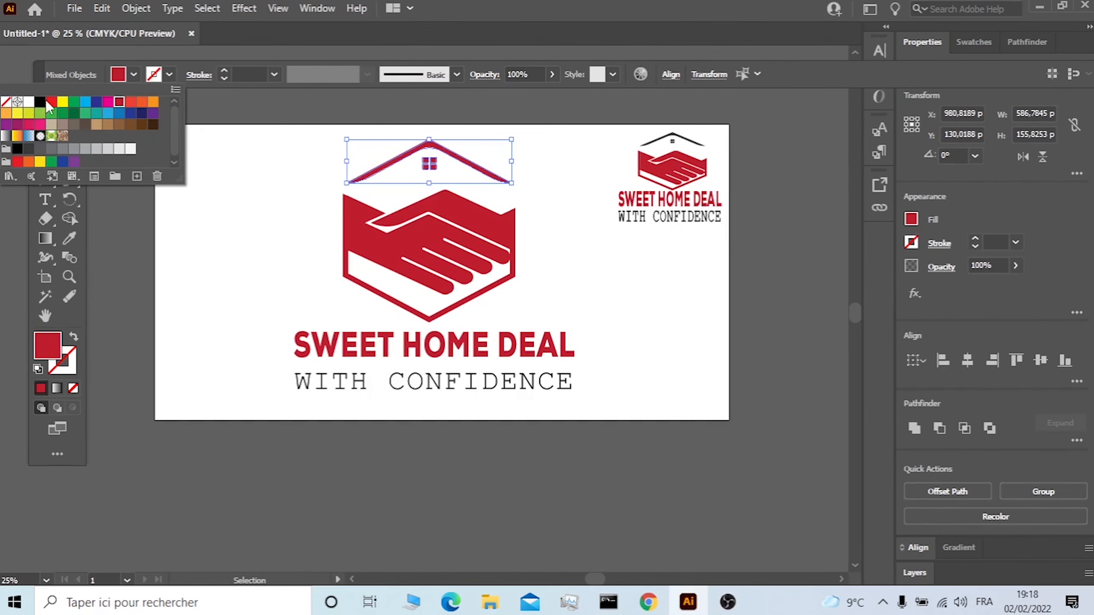
left_click(41, 102)
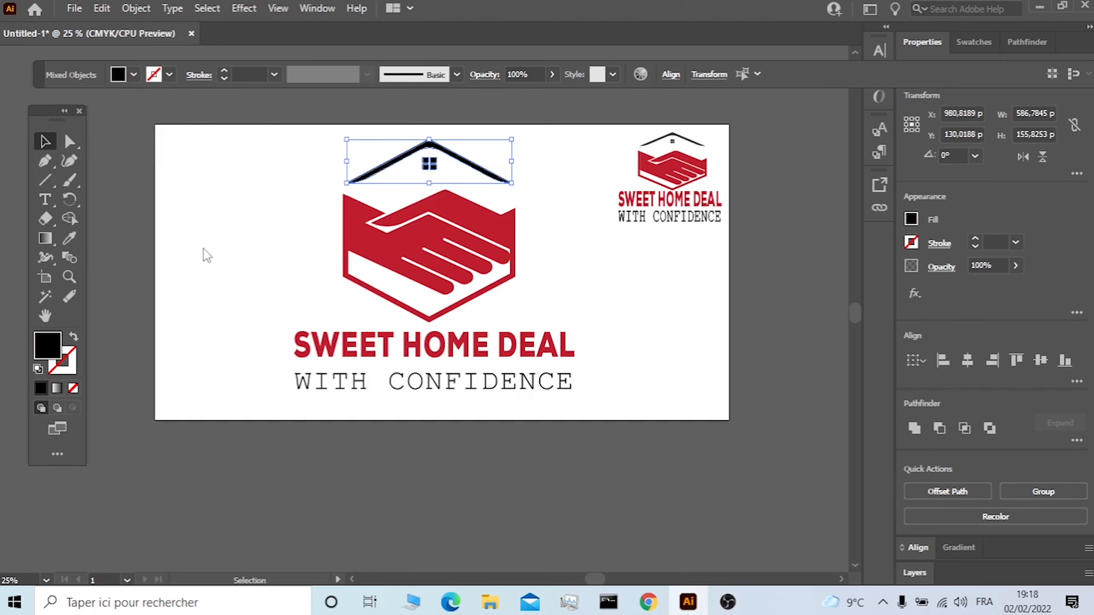
left_click(607, 172)
Select the whole small reference logo and move it down beside the large logo, around mid-height of the artboard
left_click_drag(619, 138, 729, 284)
left_click_drag(678, 186, 655, 283)
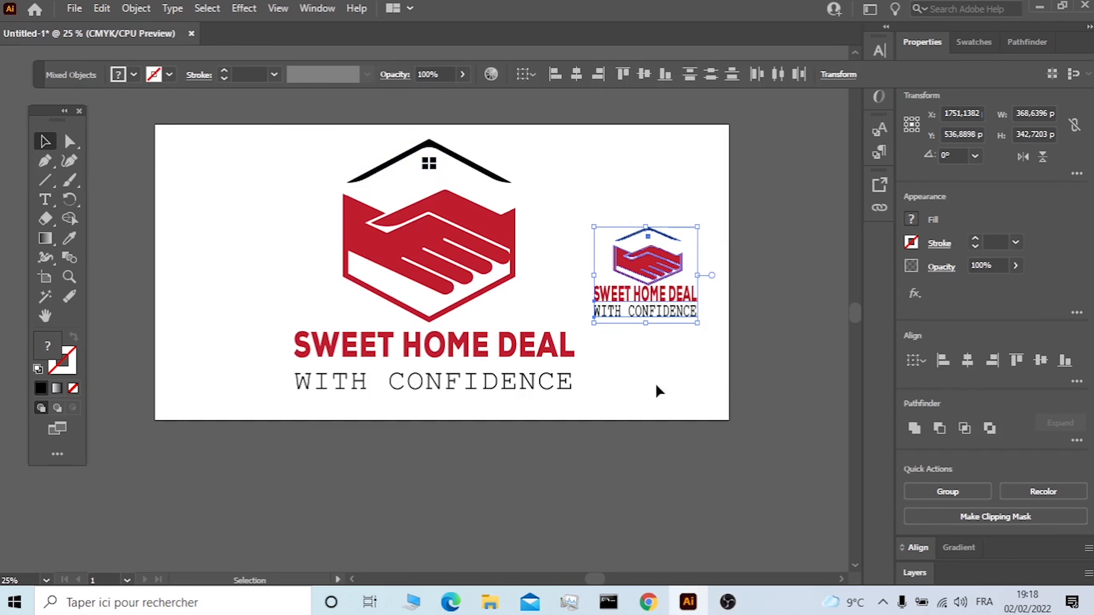
Delete the small reference logo beside the large logo
key("Delete")
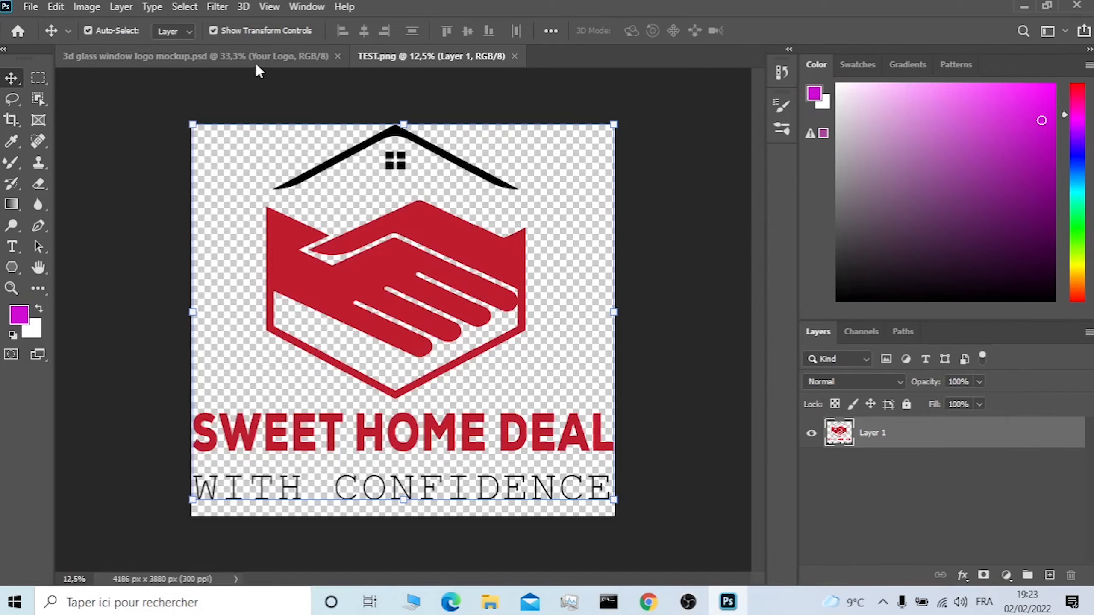
Switch to Photoshop and open the Your Logo smart object of the 3d glass window logo mockup for editing, discarding its embedded colour profile
left_click(256, 60)
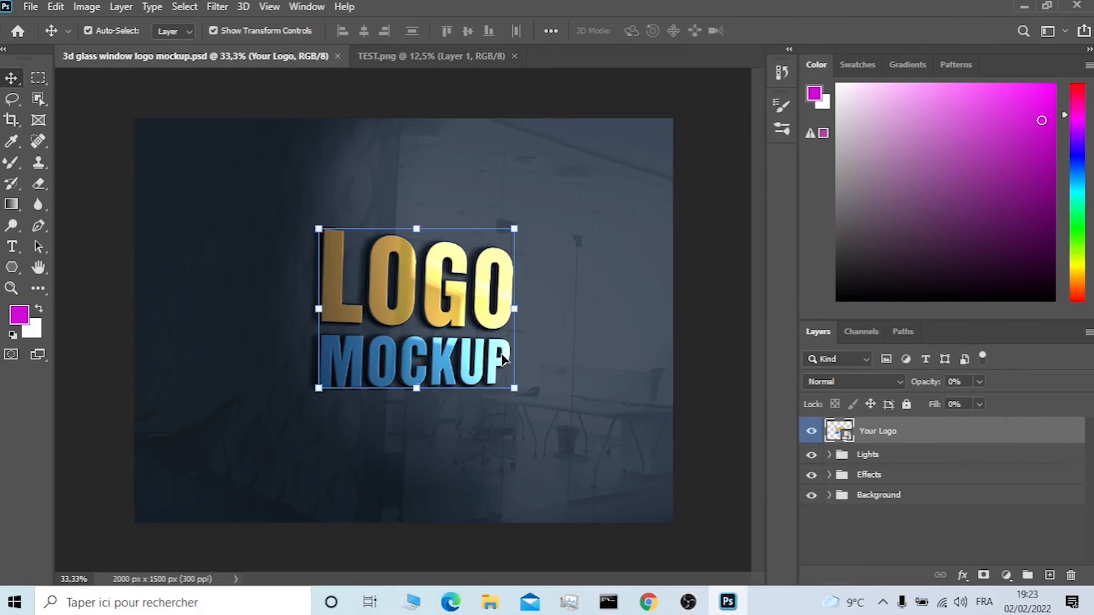
left_click(431, 56)
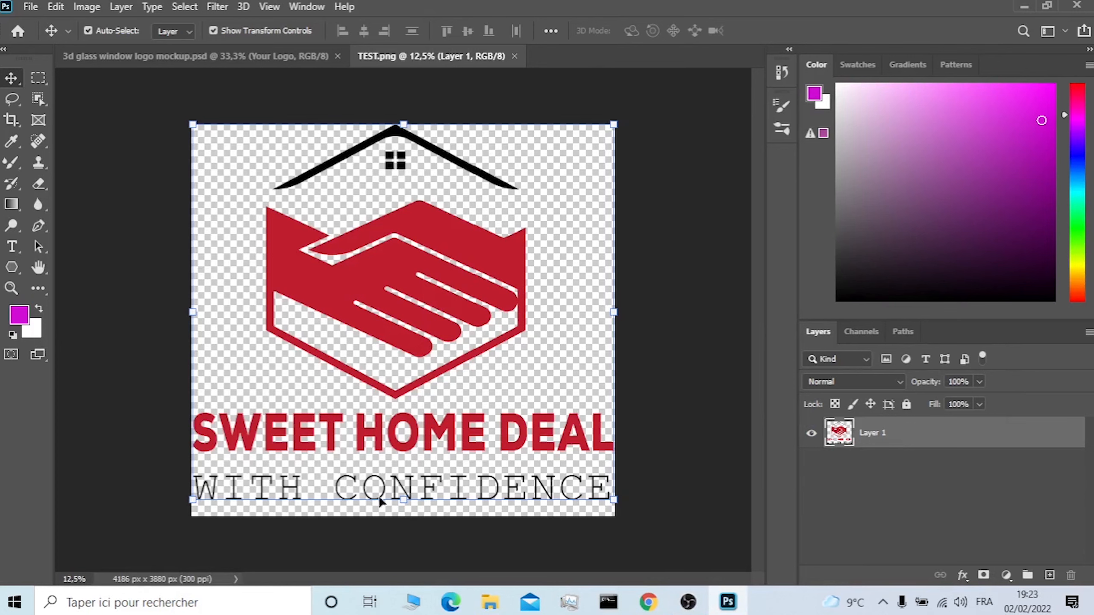
left_click(239, 58)
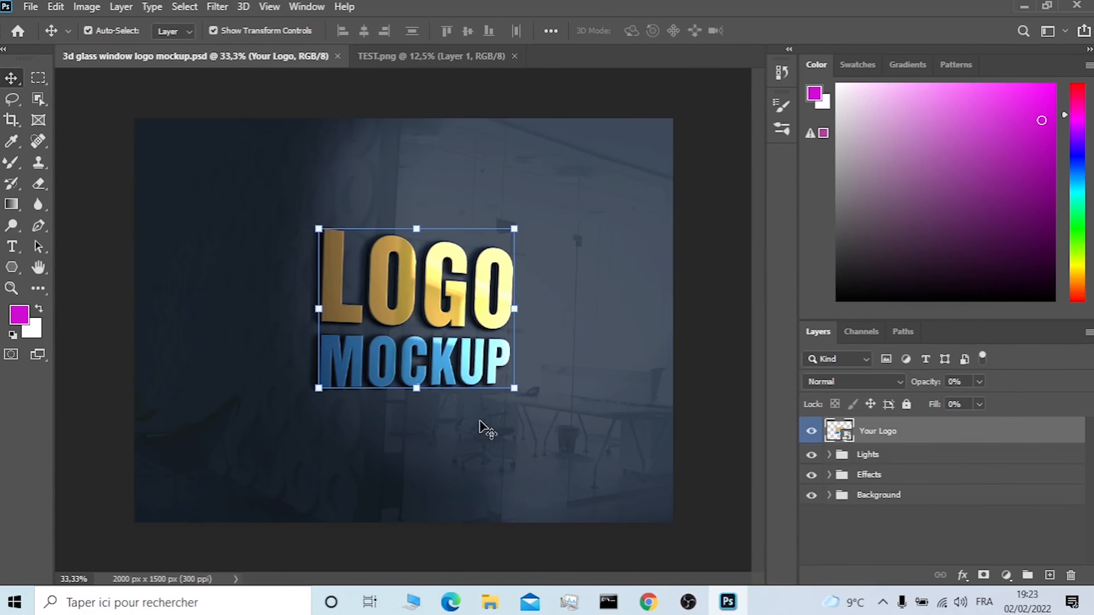
double_click(849, 439)
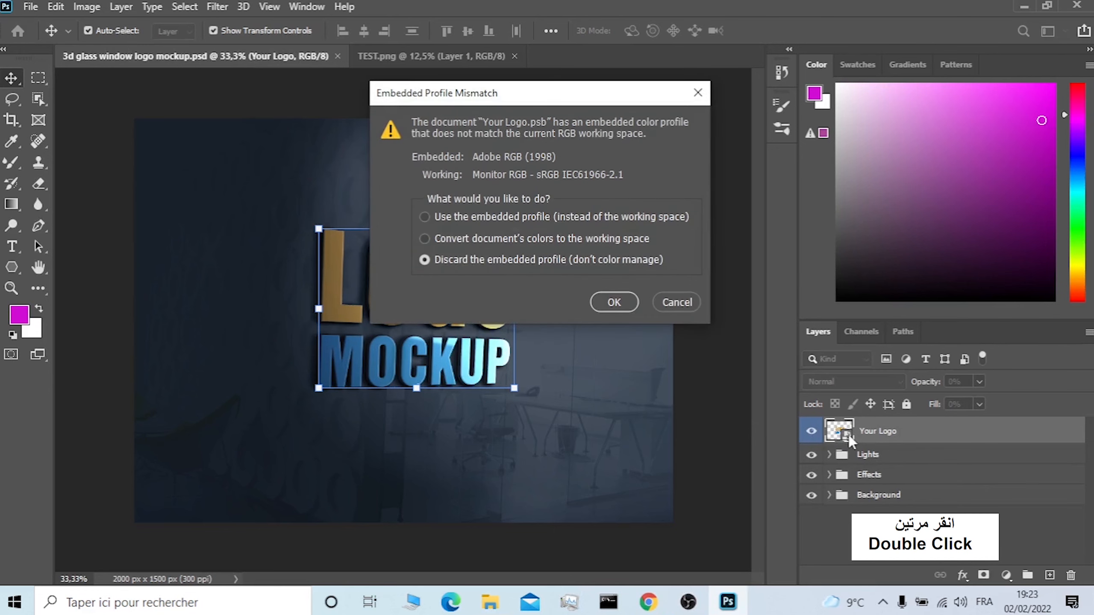
left_click(614, 302)
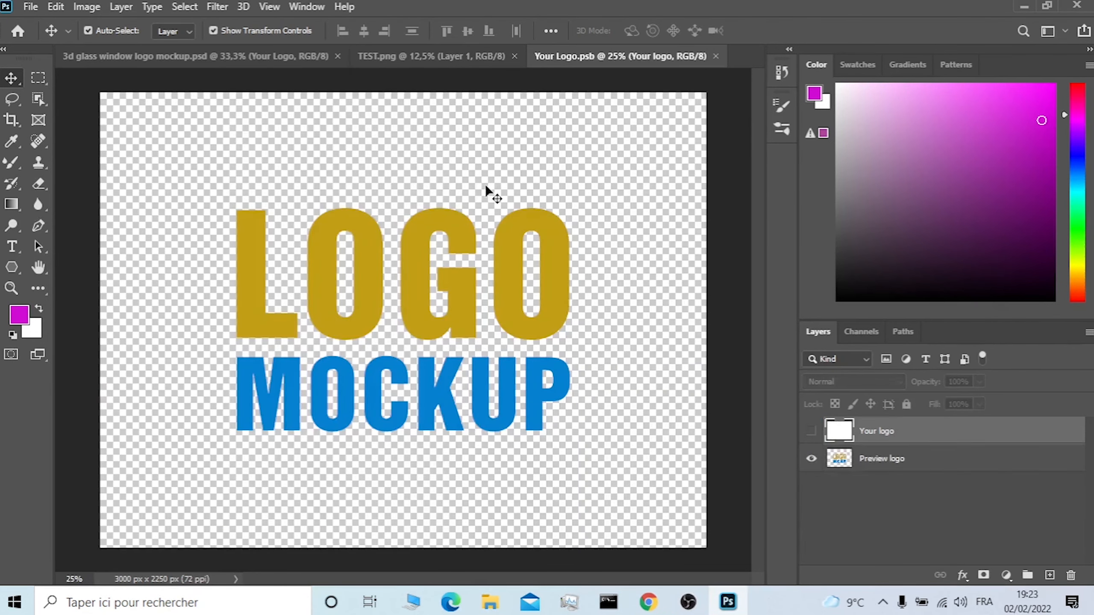
Bring the finished logo layer from TEST.png into the Your Logo.psb document above the placeholder artwork
left_click(475, 62)
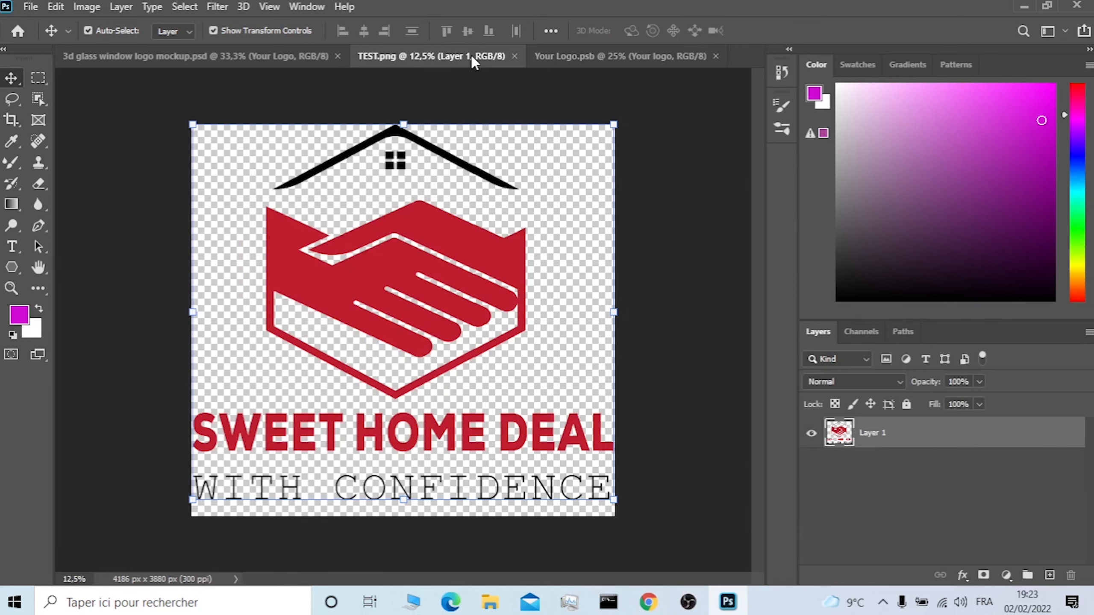
left_click_drag(458, 248, 417, 309)
left_click_drag(558, 188, 541, 270)
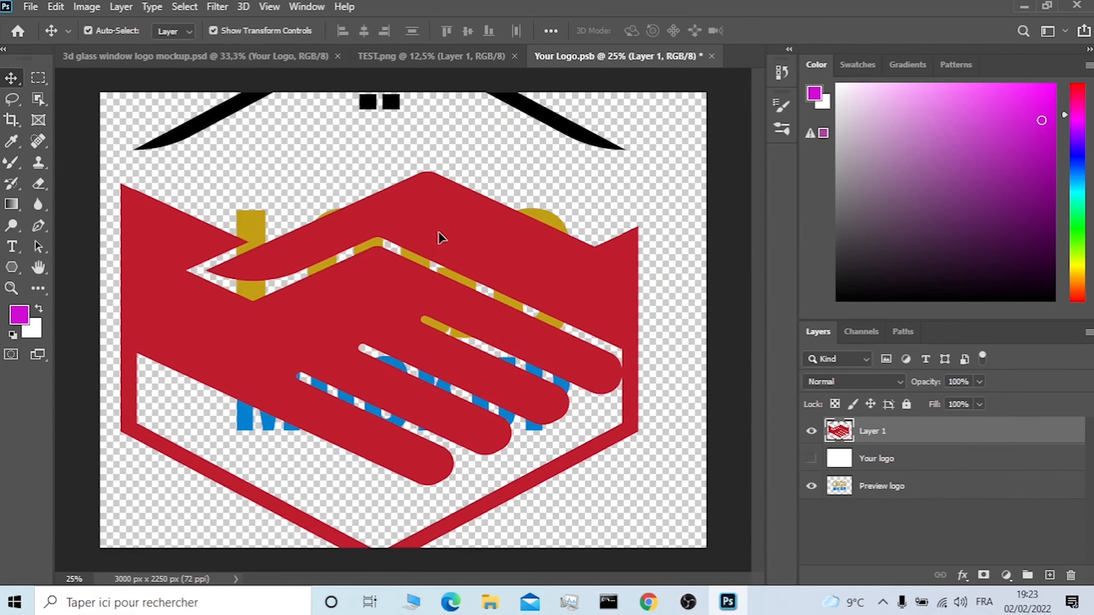
Scale the imported logo down to fit centred within the Your Logo.psb canvas and hide the Preview logo layer
left_click_drag(439, 238, 465, 350)
left_click_drag(420, 196, 415, 397)
left_click_drag(460, 430, 402, 281)
left_click_drag(436, 376, 434, 234)
left_click(811, 486)
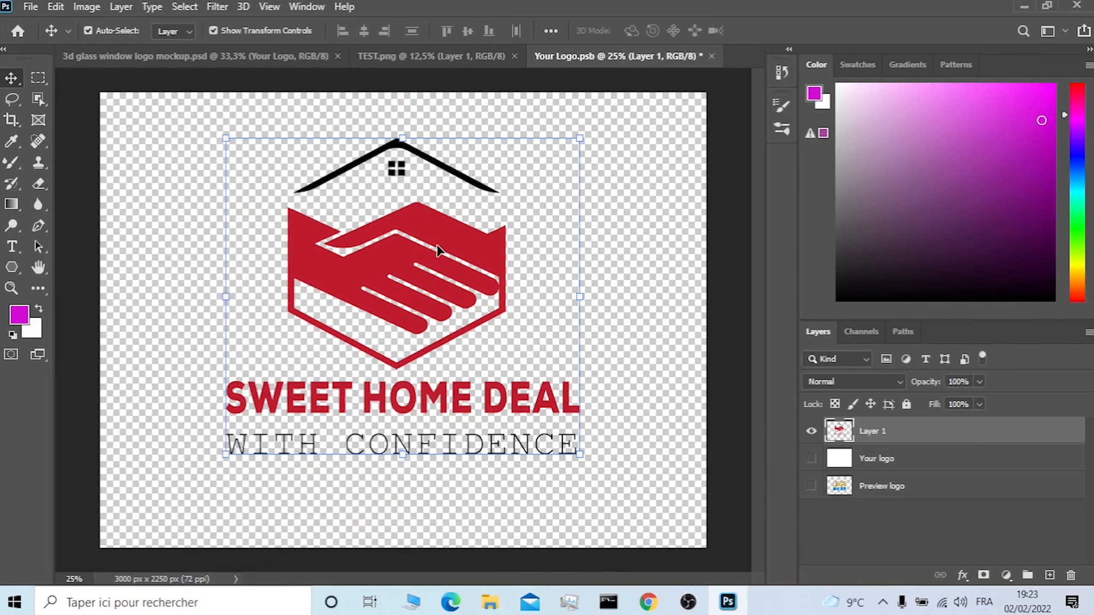
Save the edited smart object and return to the 3d glass window logo mockup to show it with the new logo
key("ctrl+s")
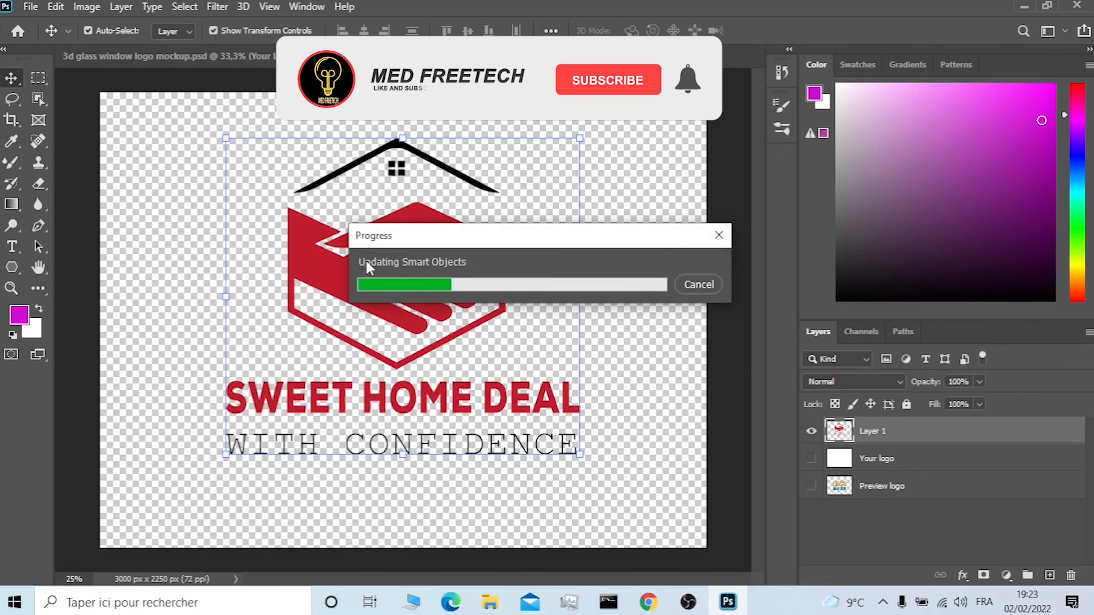
left_click(261, 65)
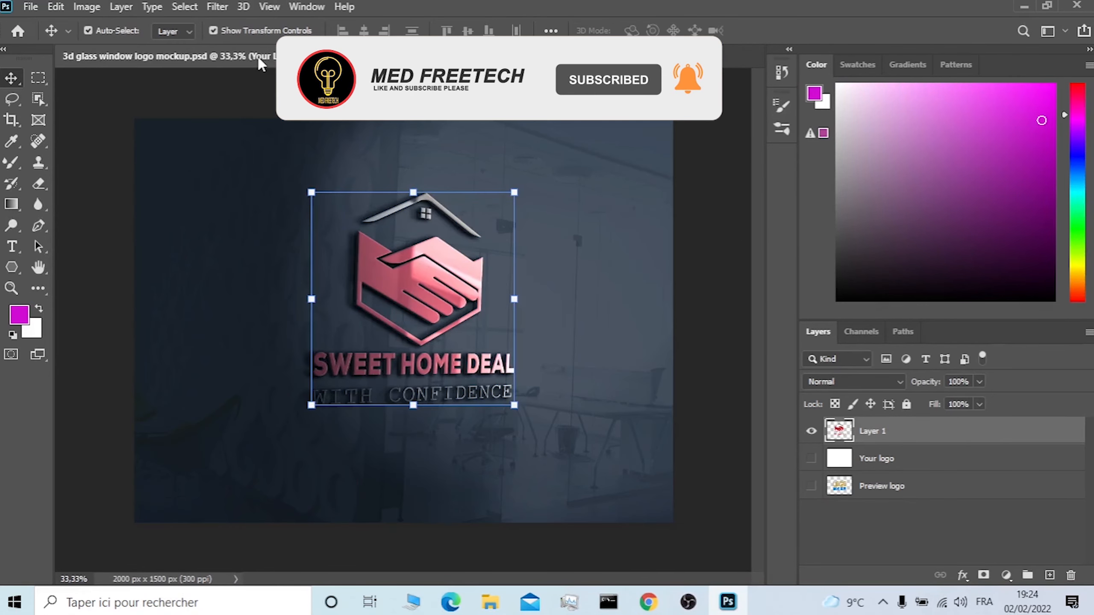